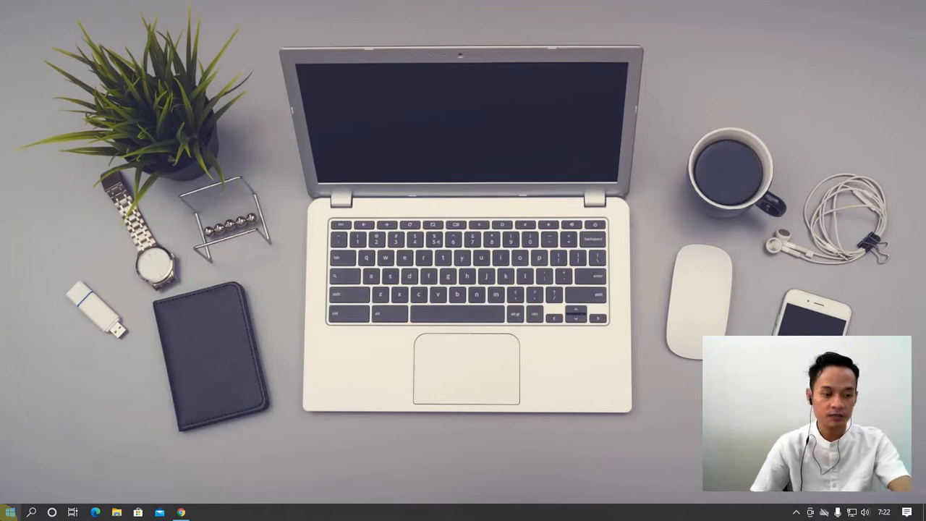
Open the Windows Start menu to reach the Photoshop shortcut
{"action": "left_click", "coordinate": [10, 513]}
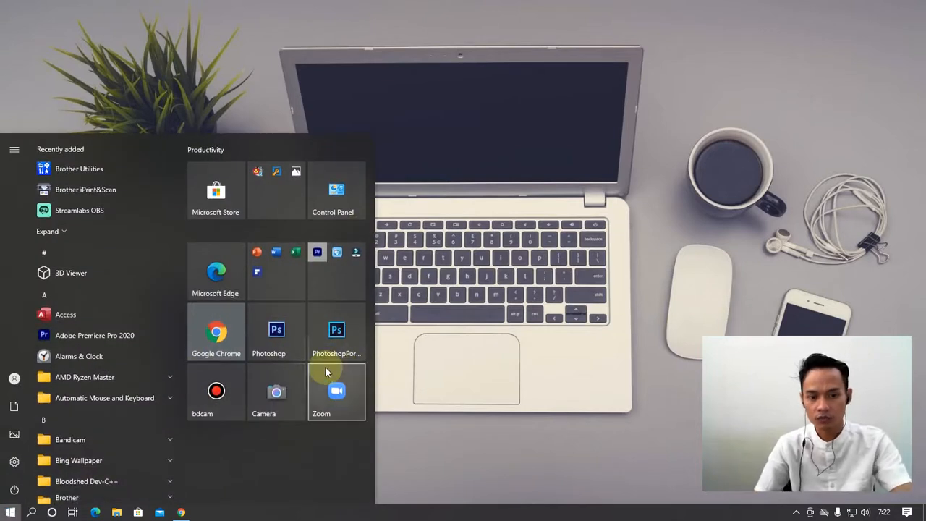
Launch PhotoshopPortable and bring up the New Document dialog with Ctrl+N
{"action": "left_click", "coordinate": [337, 335]}
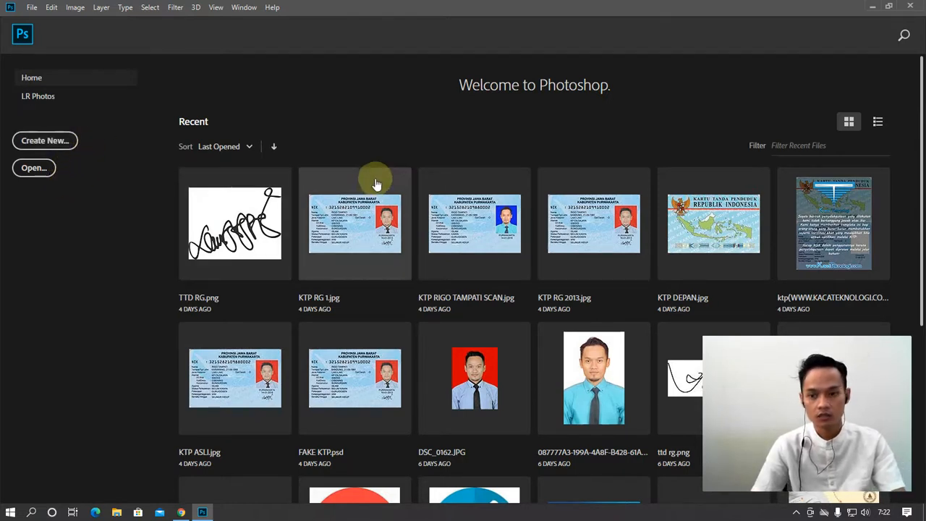
{"action": "key", "text": "ctrl+n"}
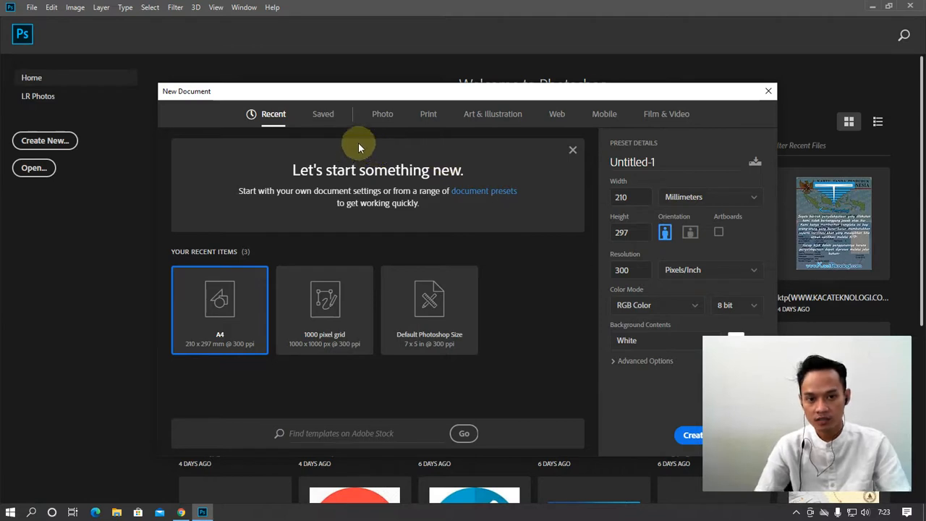
Compare Photo and Print presets, try Centimeters units, then show Art & Illustration presets
{"action": "left_click", "coordinate": [382, 120]}
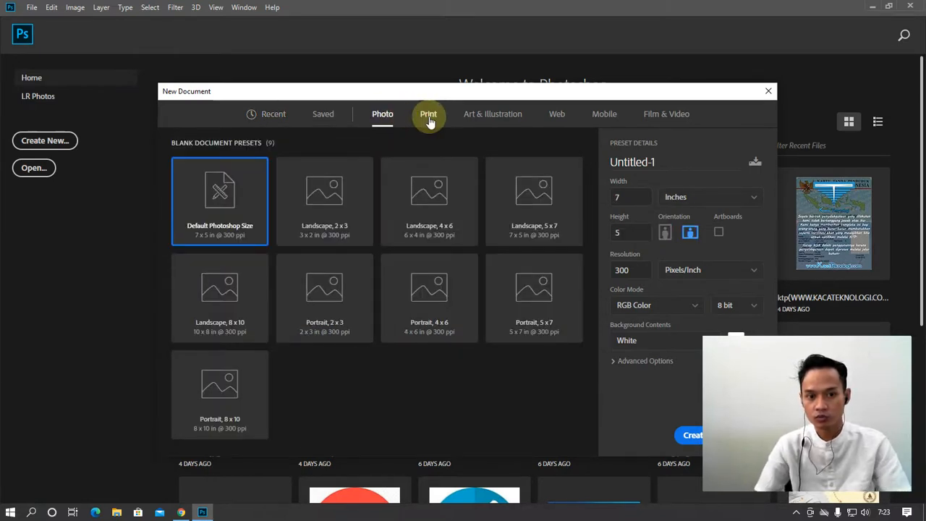
{"action": "left_click", "coordinate": [430, 121]}
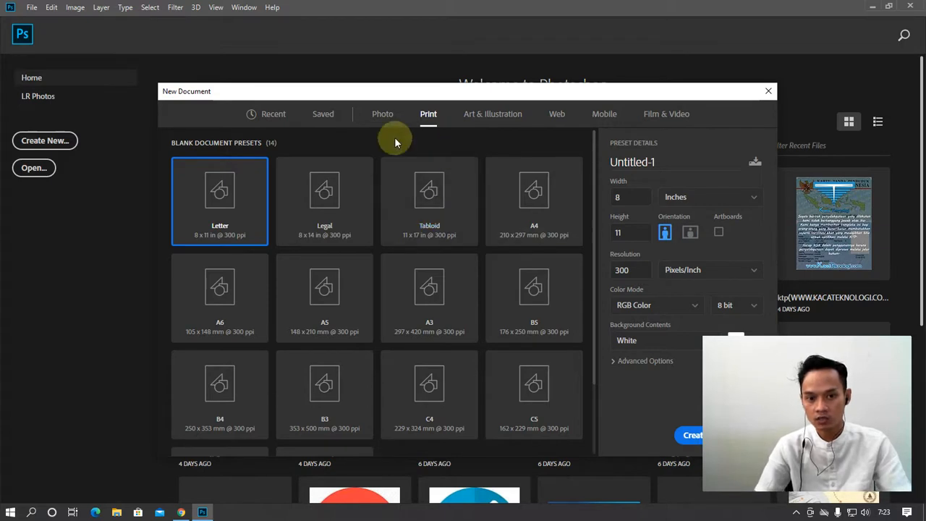
{"action": "left_click", "coordinate": [382, 116]}
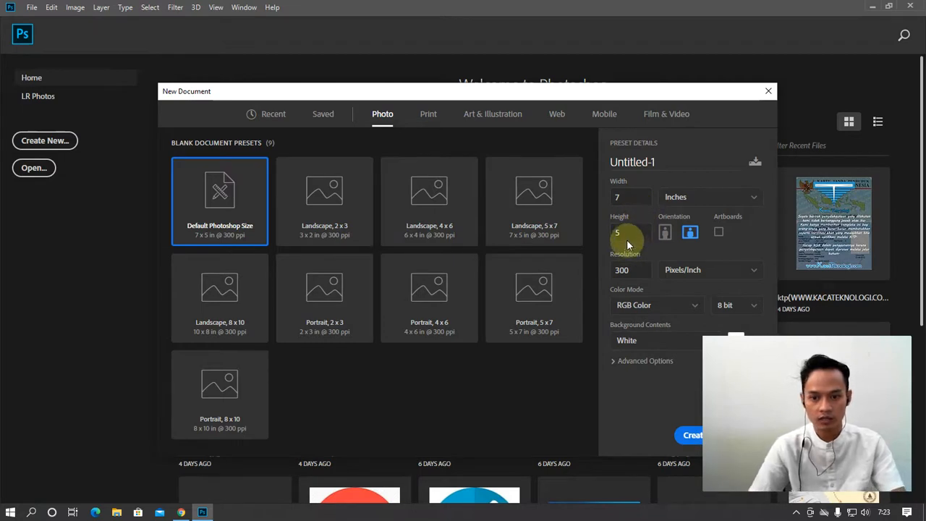
{"action": "left_click", "coordinate": [726, 205]}
{"action": "left_click", "coordinate": [696, 256]}
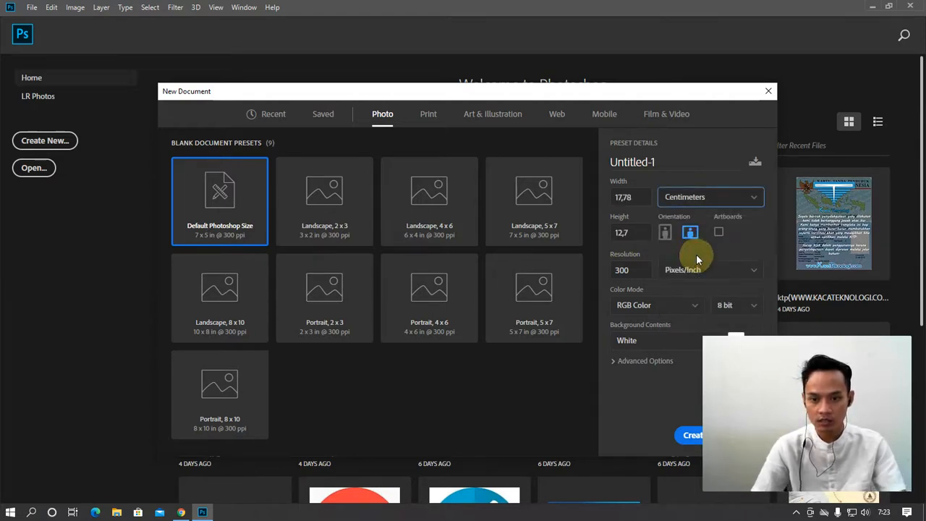
{"action": "left_click", "coordinate": [724, 204]}
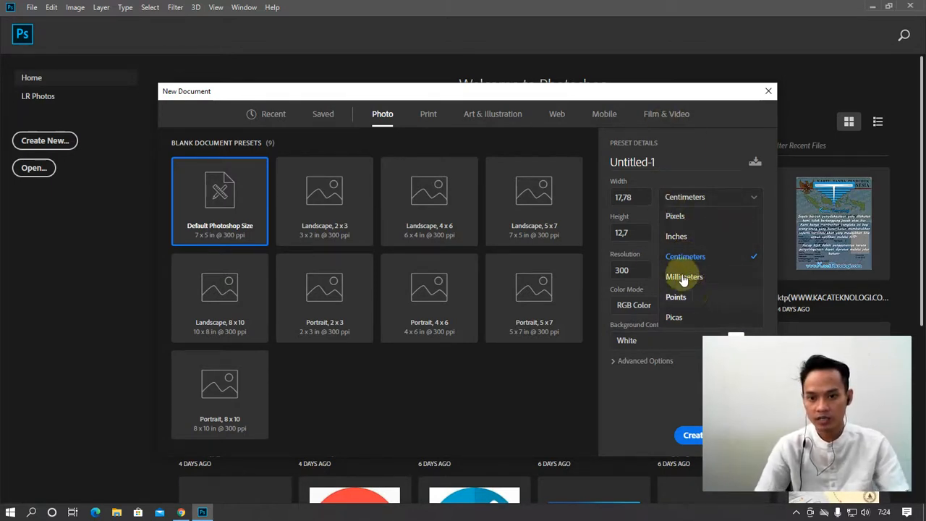
{"action": "left_click", "coordinate": [470, 143]}
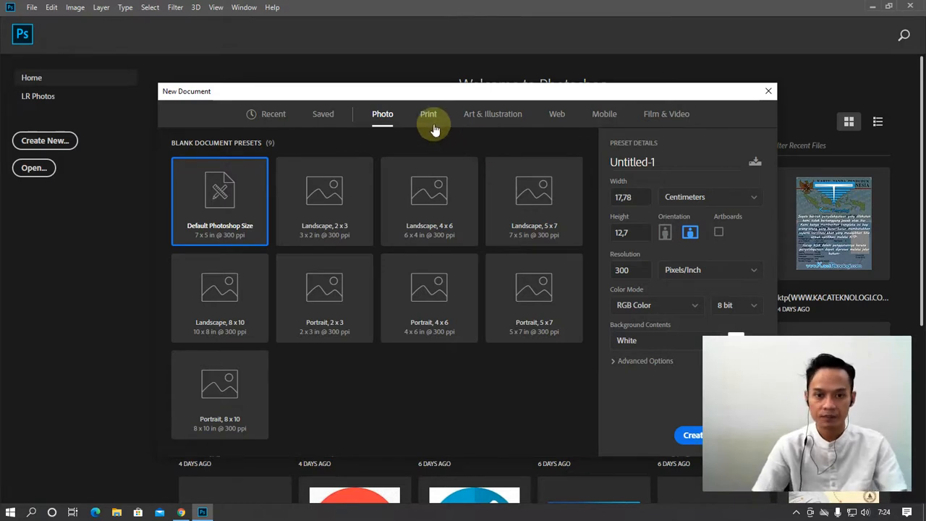
{"action": "left_click", "coordinate": [489, 122]}
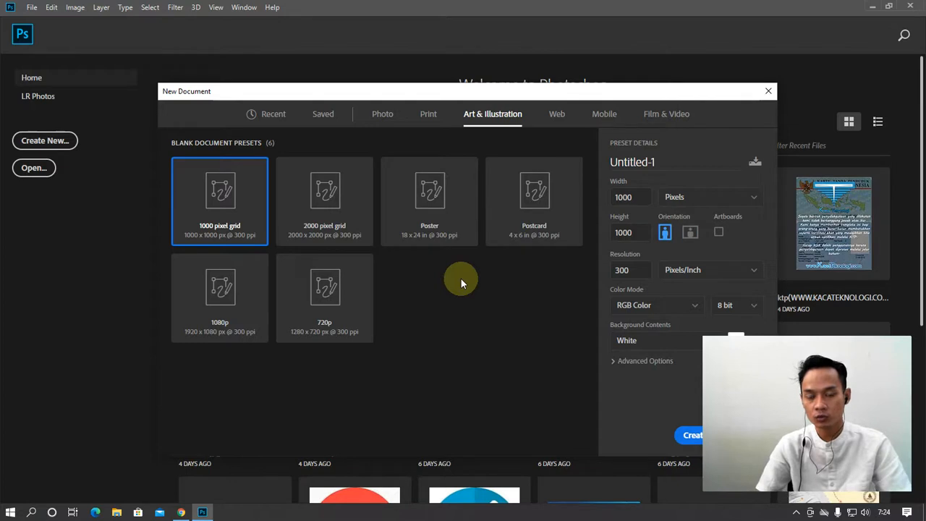
Browse Web, Mobile and Film & Video presets, ending on HDTV 1080p 1920 × 1080
{"action": "left_click", "coordinate": [558, 120]}
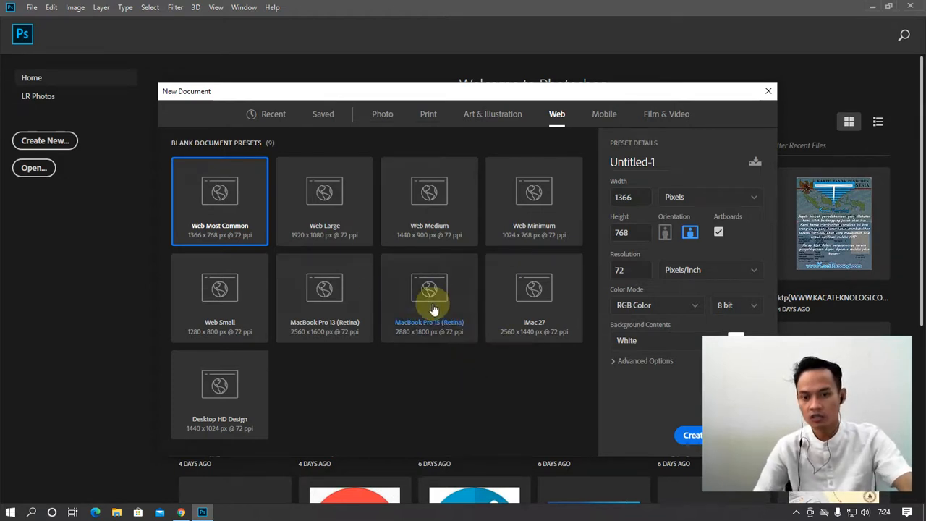
{"action": "left_click", "coordinate": [602, 118]}
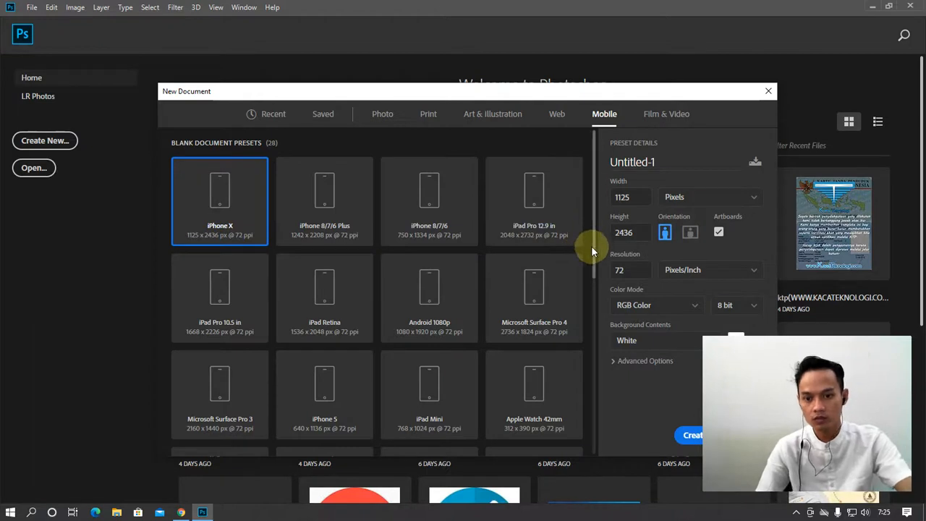
{"action": "left_click_drag", "start_coordinate": [591, 250], "coordinate": [591, 316]}
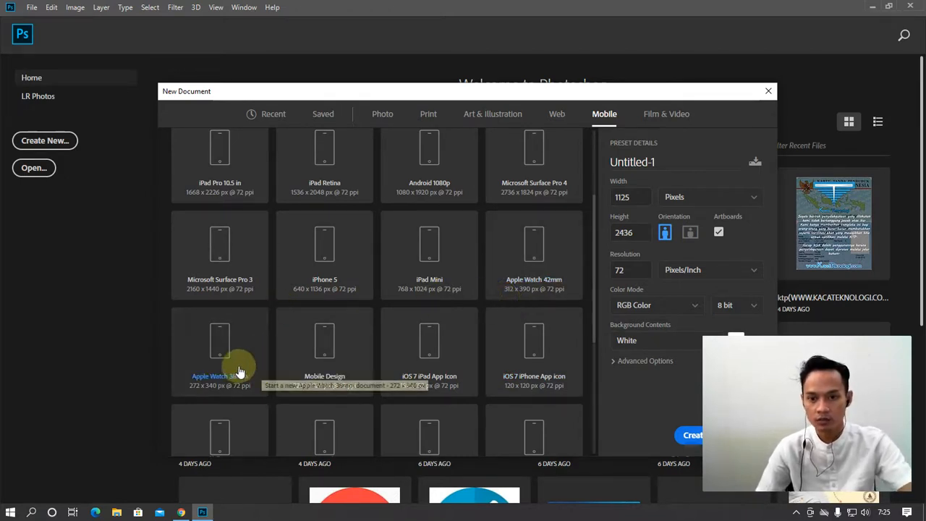
{"action": "left_click", "coordinate": [671, 123]}
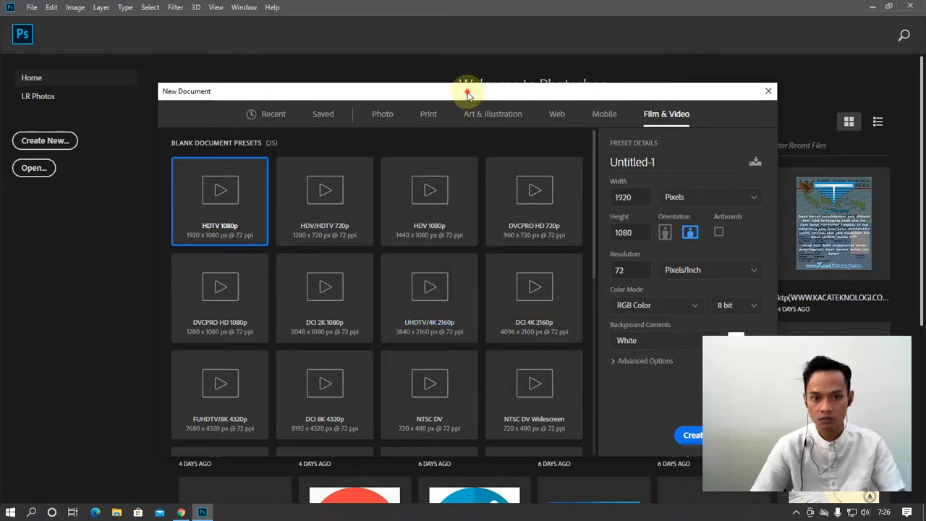
{"action": "left_click_drag", "start_coordinate": [465, 91], "coordinate": [432, 70]}
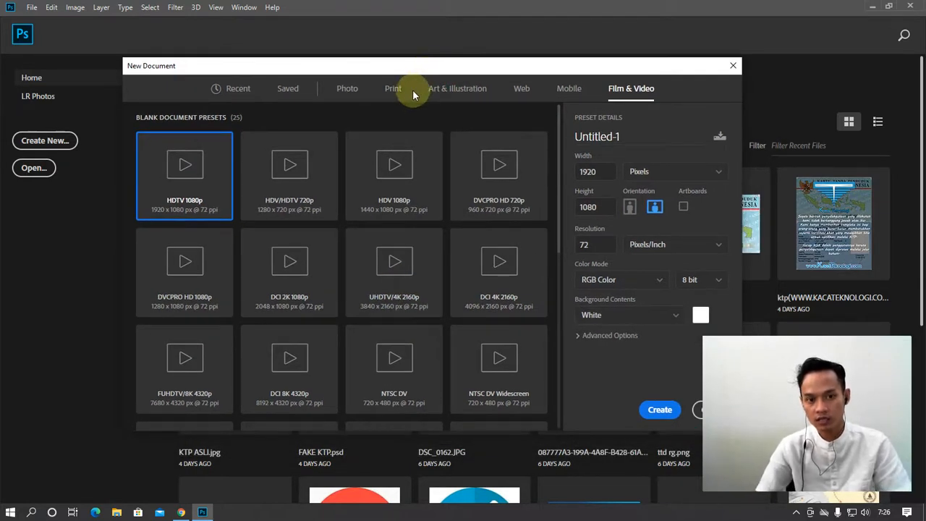
Try the Print A4 preset, then return to the Photo 7 × 5 in preset
{"action": "left_click", "coordinate": [346, 89]}
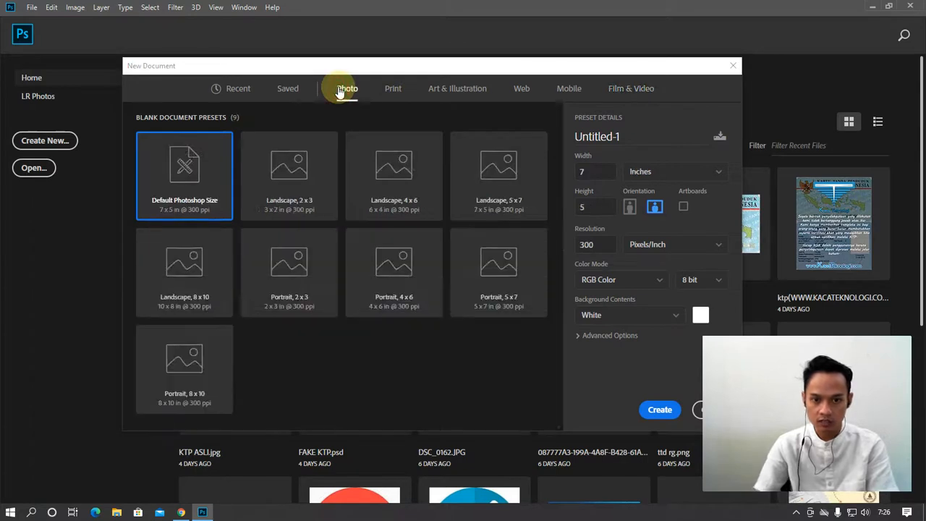
{"action": "left_click", "coordinate": [393, 89]}
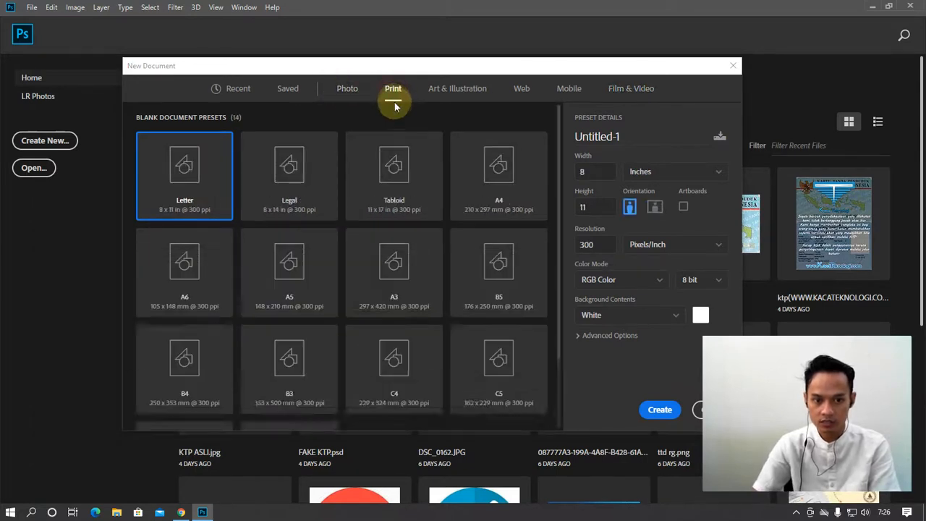
{"action": "left_click", "coordinate": [480, 178]}
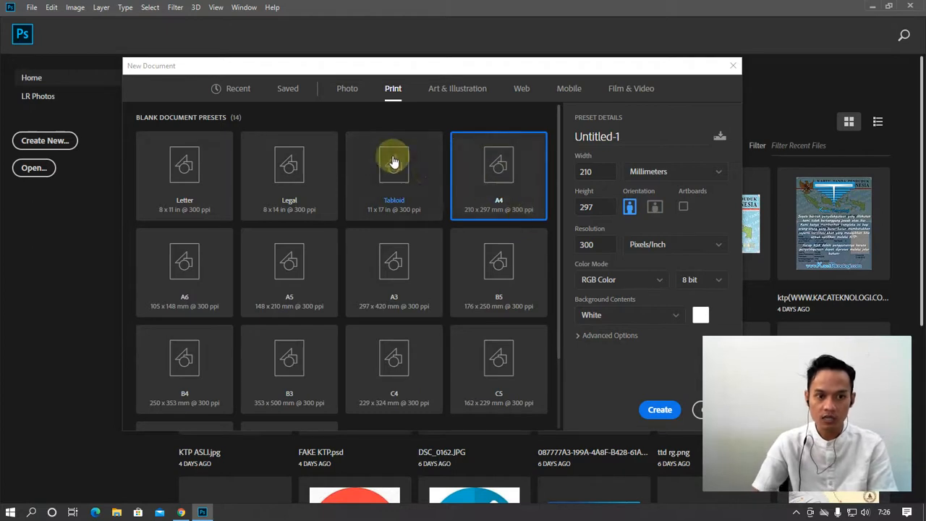
{"action": "scroll", "coordinate": [312, 239], "scroll_direction": "down", "scroll_amount": 3}
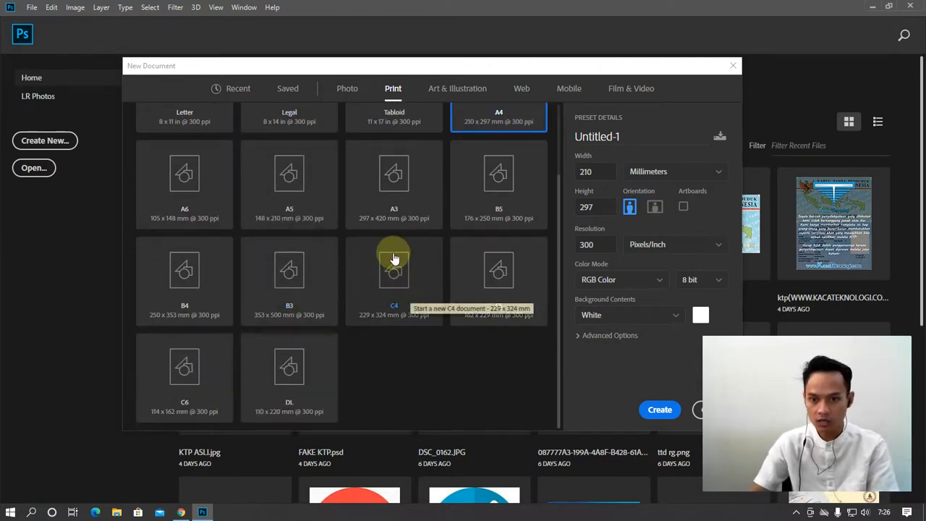
{"action": "scroll", "coordinate": [406, 294], "scroll_direction": "up", "scroll_amount": 3}
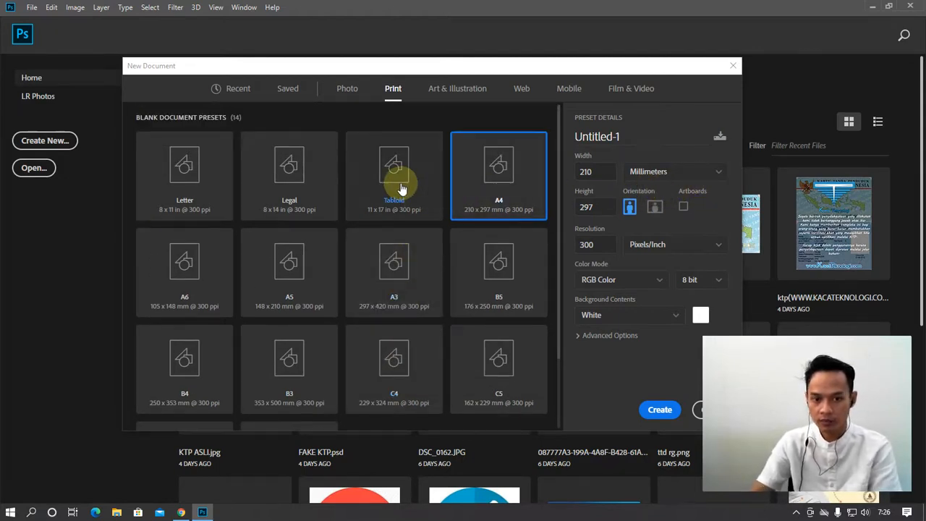
{"action": "left_click", "coordinate": [345, 94]}
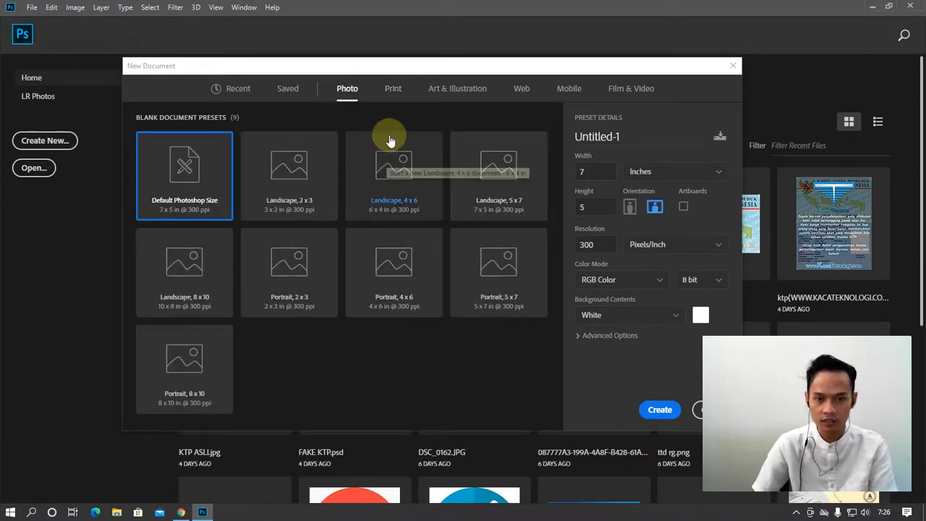
{"action": "left_click", "coordinate": [462, 92]}
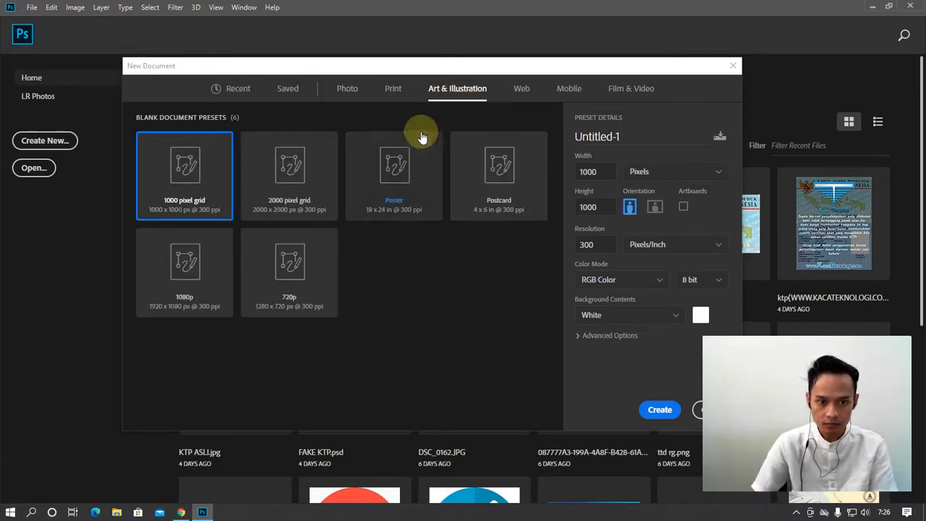
{"action": "left_click", "coordinate": [351, 94]}
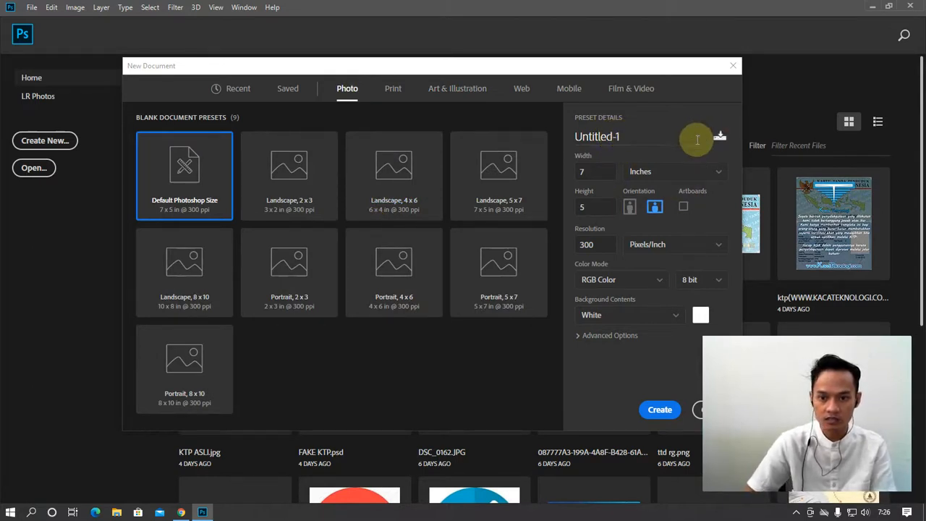
Name the document Instastory and set its size to 900 × 1600 pixels
{"action": "left_click_drag", "start_coordinate": [623, 136], "coordinate": [512, 142]}
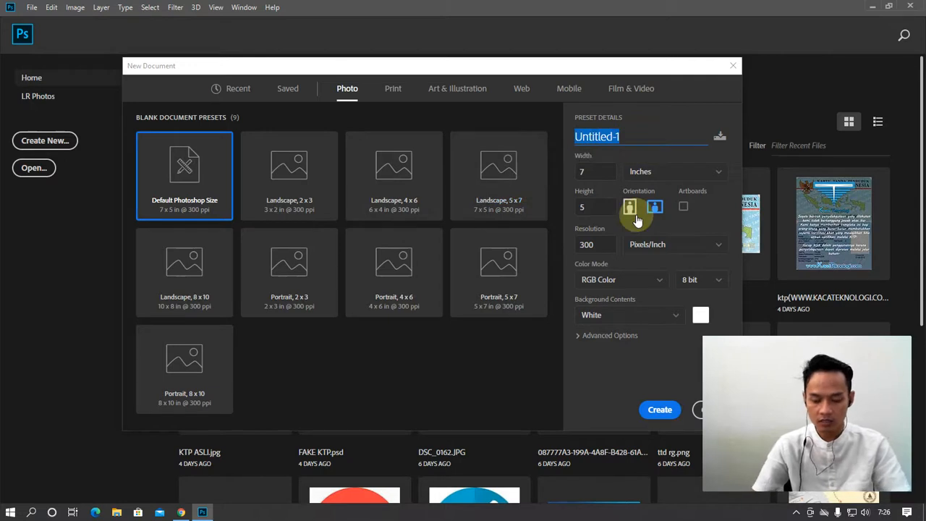
{"action": "type", "text": "Instastory"}
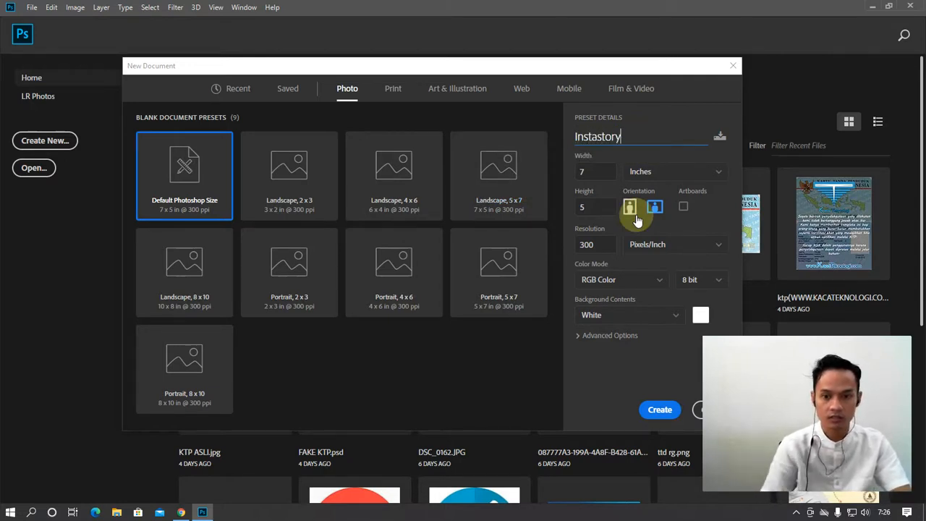
{"action": "left_click", "coordinate": [651, 176]}
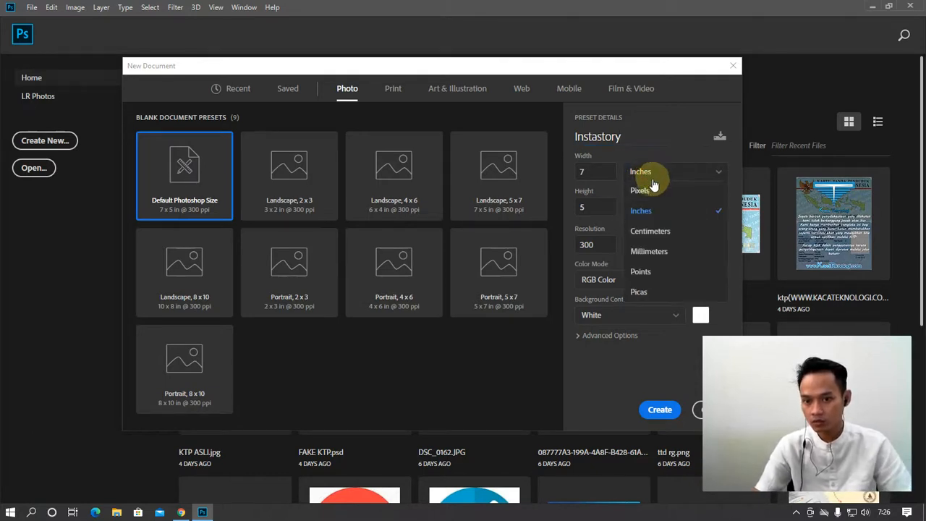
{"action": "left_click", "coordinate": [655, 190]}
{"action": "double_click", "coordinate": [600, 171]}
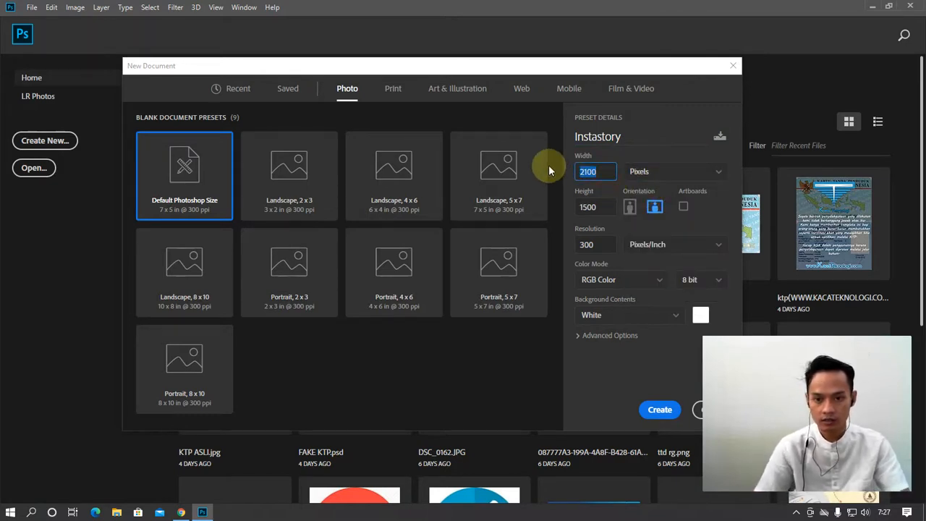
{"action": "type", "text": "1600"}
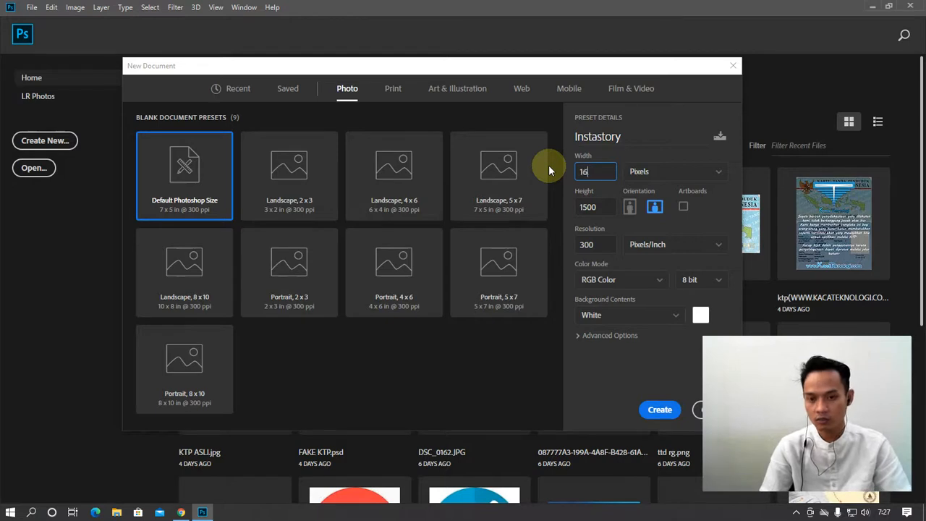
{"action": "double_click", "coordinate": [589, 207]}
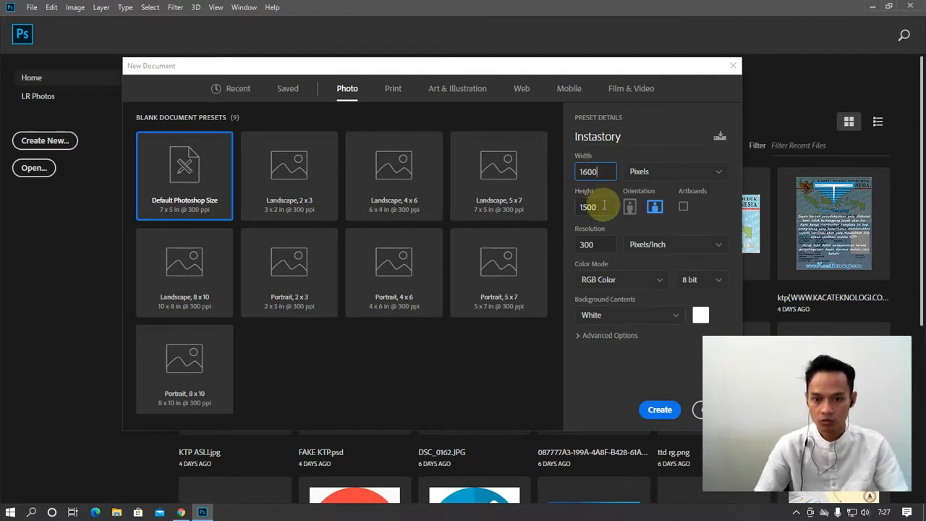
{"action": "type", "text": "1600"}
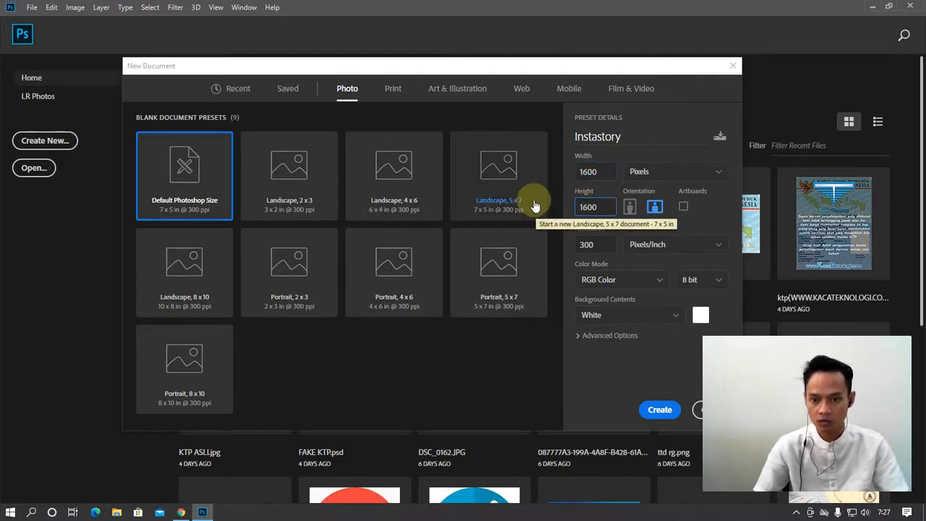
{"action": "double_click", "coordinate": [592, 171]}
{"action": "type", "text": "900"}
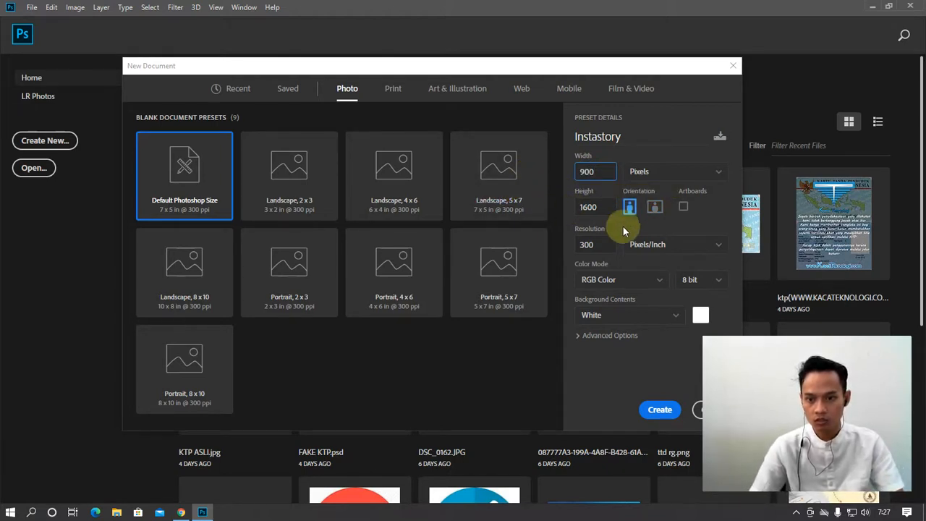
Use 300 ppi resolution, expand Advanced Options, and create the white portrait document
{"action": "double_click", "coordinate": [589, 245]}
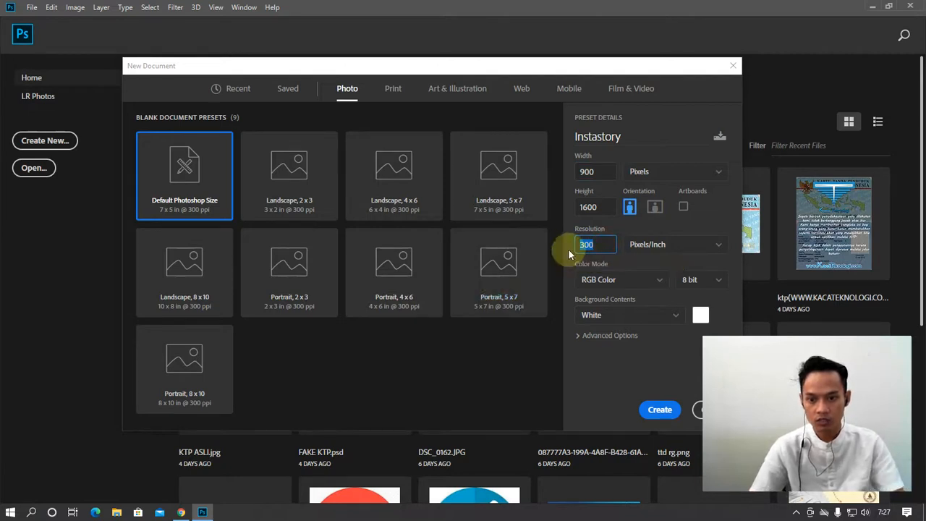
{"action": "left_click", "coordinate": [576, 338]}
{"action": "left_click", "coordinate": [578, 337]}
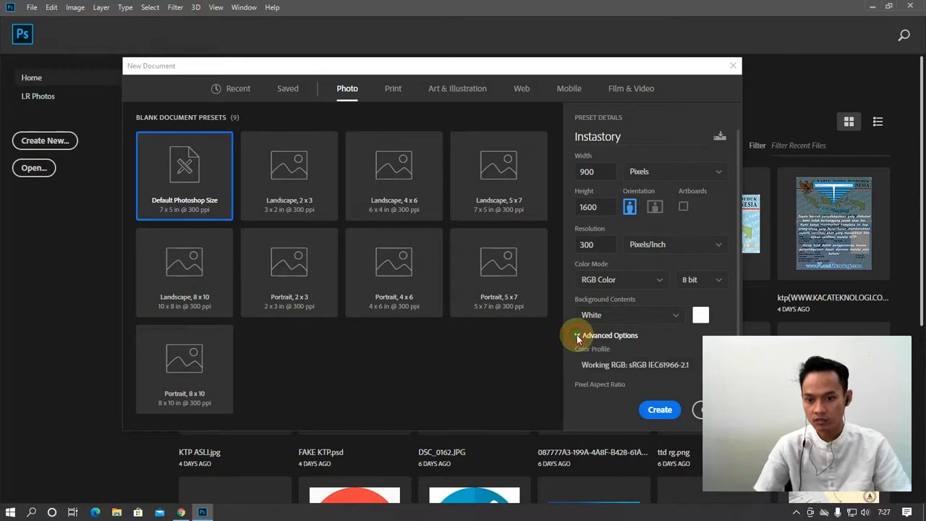
{"action": "scroll", "coordinate": [640, 351], "scroll_direction": "down", "scroll_amount": 1}
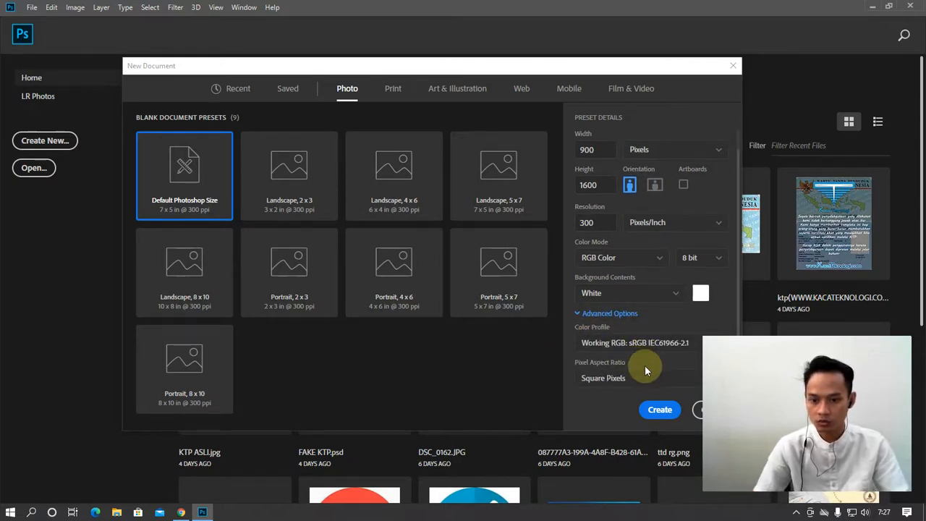
{"action": "left_click", "coordinate": [616, 73]}
{"action": "left_click_drag", "start_coordinate": [615, 73], "coordinate": [561, 43]}
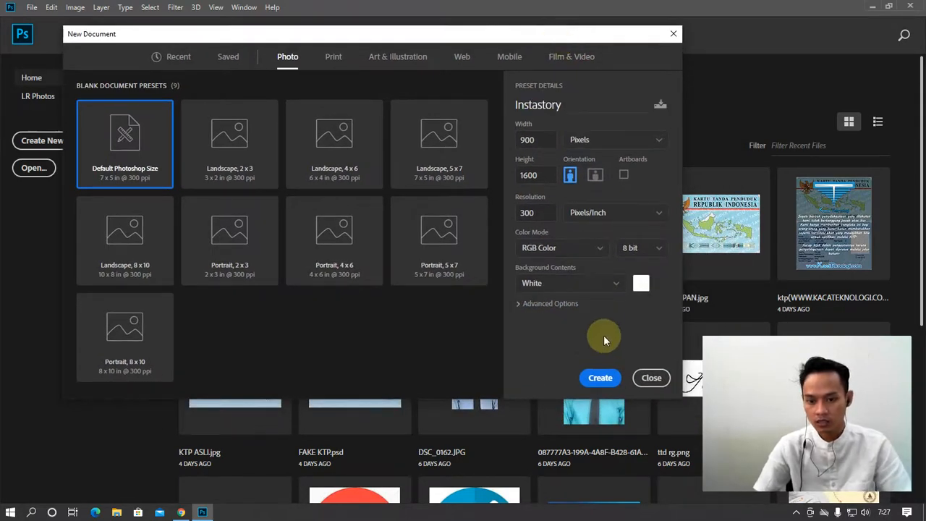
{"action": "left_click", "coordinate": [600, 378]}
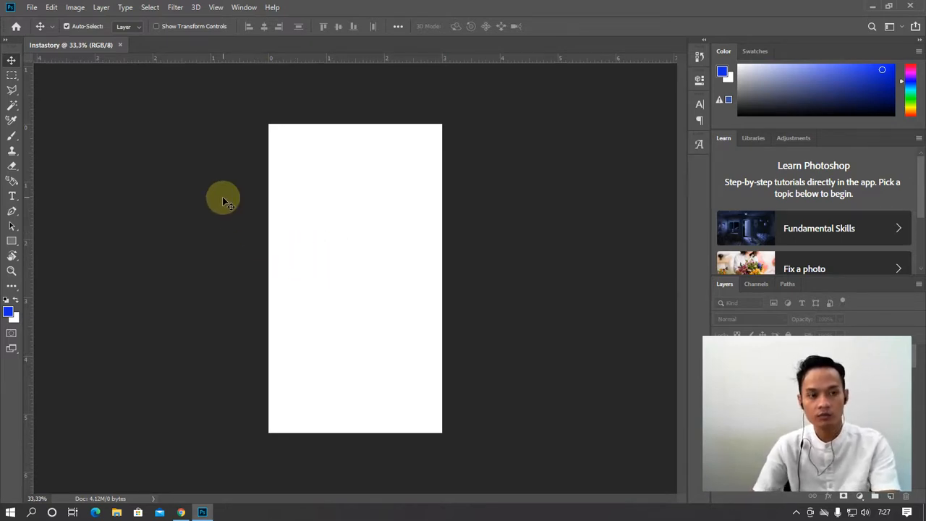
Open the Satu-1.jpg pencil sketch portrait from the Pictures folder
{"action": "left_click", "coordinate": [34, 10]}
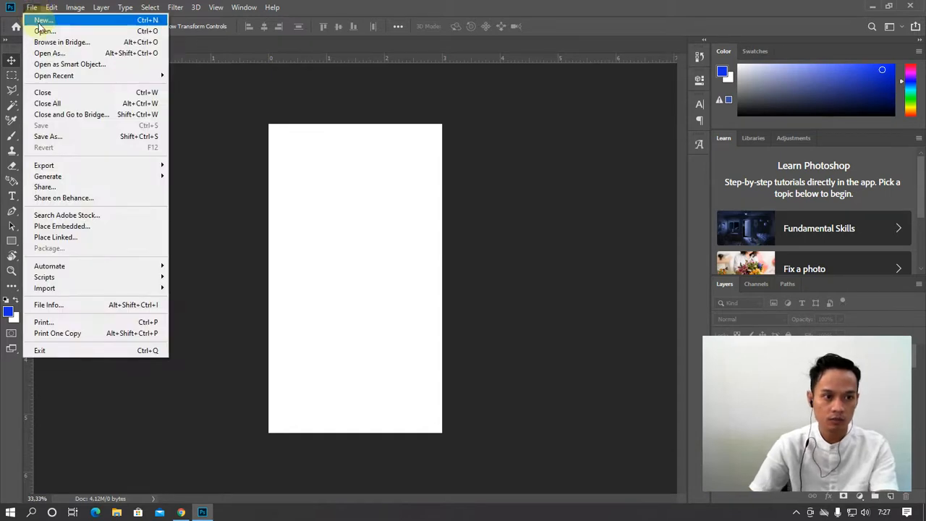
{"action": "key", "text": "Escape"}
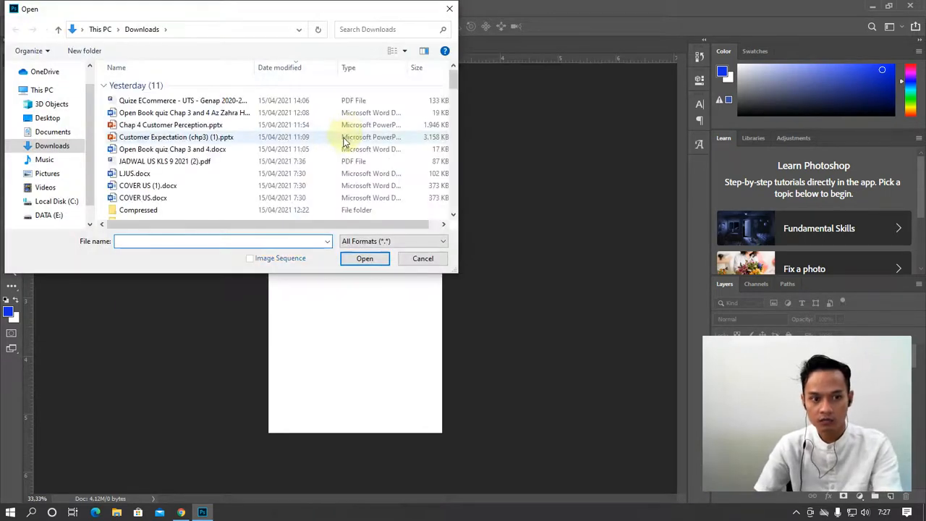
{"action": "left_click", "coordinate": [47, 174]}
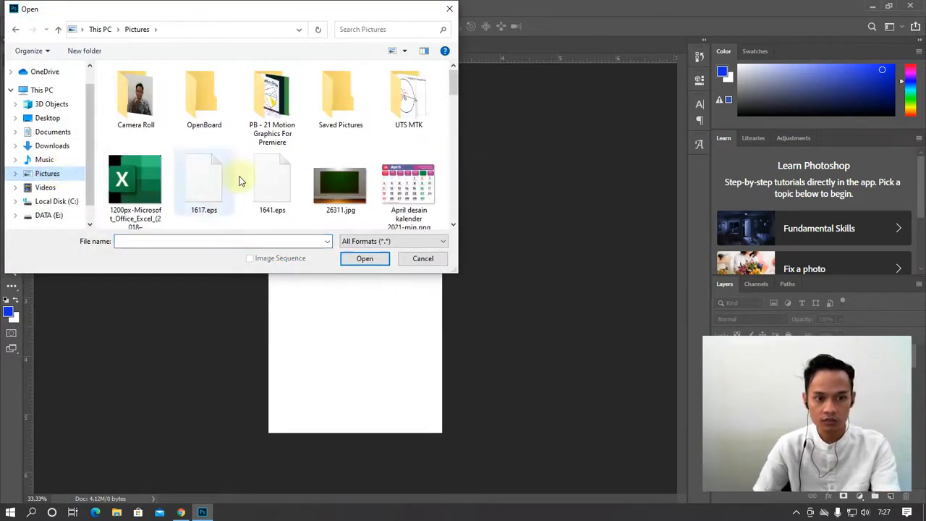
{"action": "left_click_drag", "start_coordinate": [456, 98], "coordinate": [449, 222]}
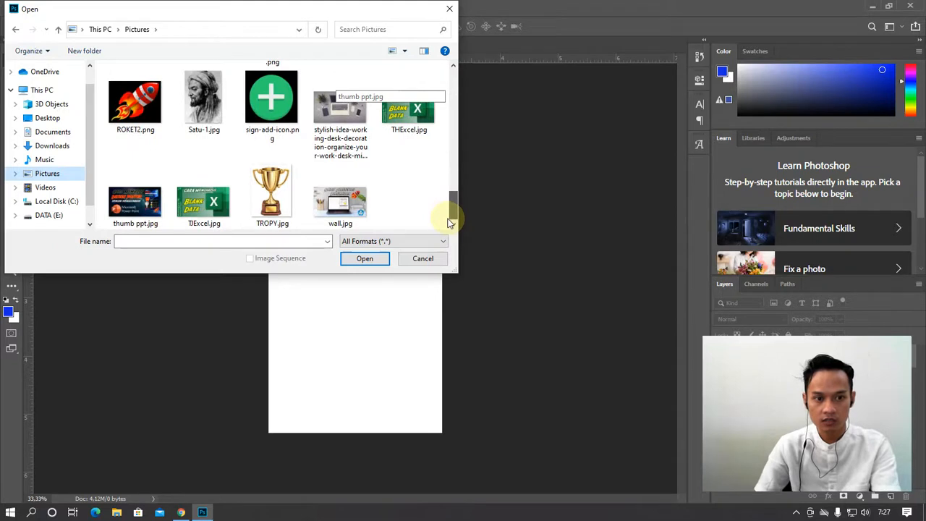
{"action": "left_click", "coordinate": [207, 109]}
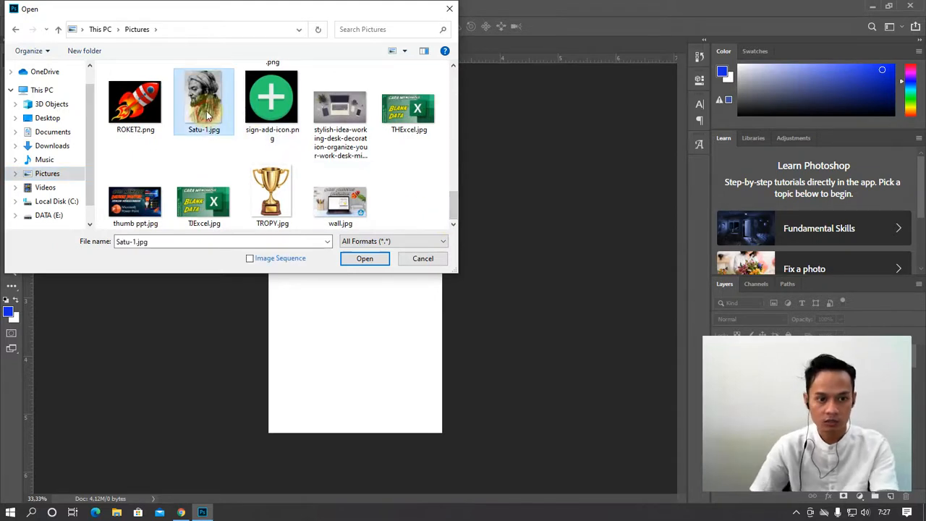
{"action": "mouse_move", "coordinate": [454, 206]}
{"action": "left_mouse_down"}
{"action": "mouse_move", "coordinate": [454, 81]}
{"action": "mouse_move", "coordinate": [469, 207]}
{"action": "left_mouse_up"}
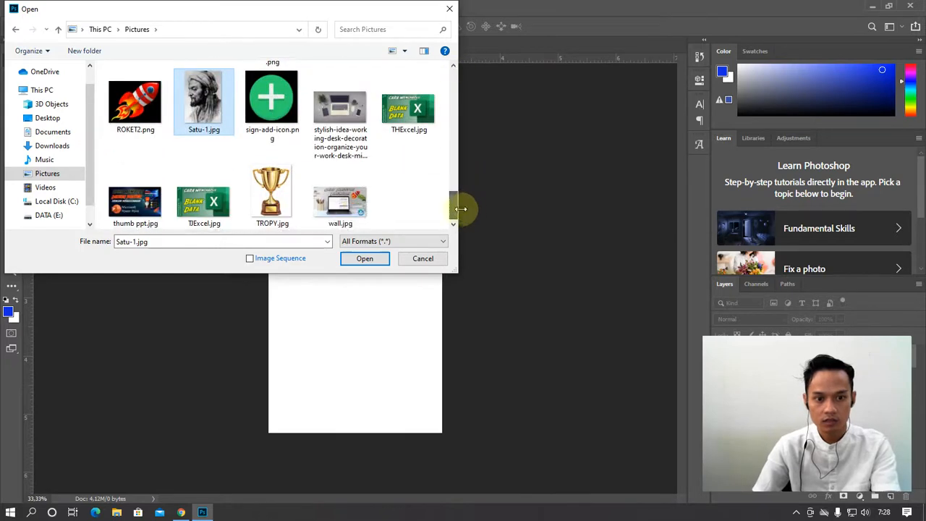
{"action": "left_click", "coordinate": [363, 258]}
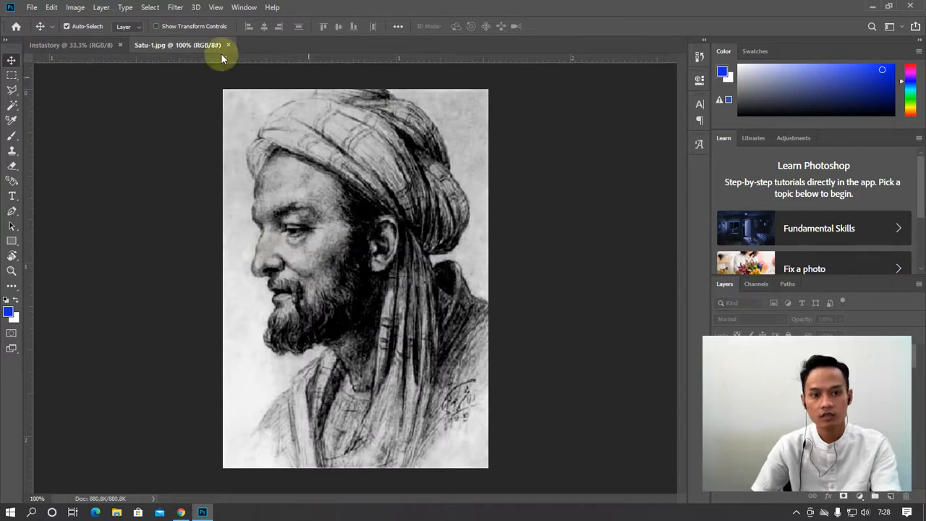
Float Satu-1.jpg beside the Instastory canvas and draw a rectangular selection around the portrait
{"action": "left_click_drag", "start_coordinate": [172, 45], "coordinate": [296, 152]}
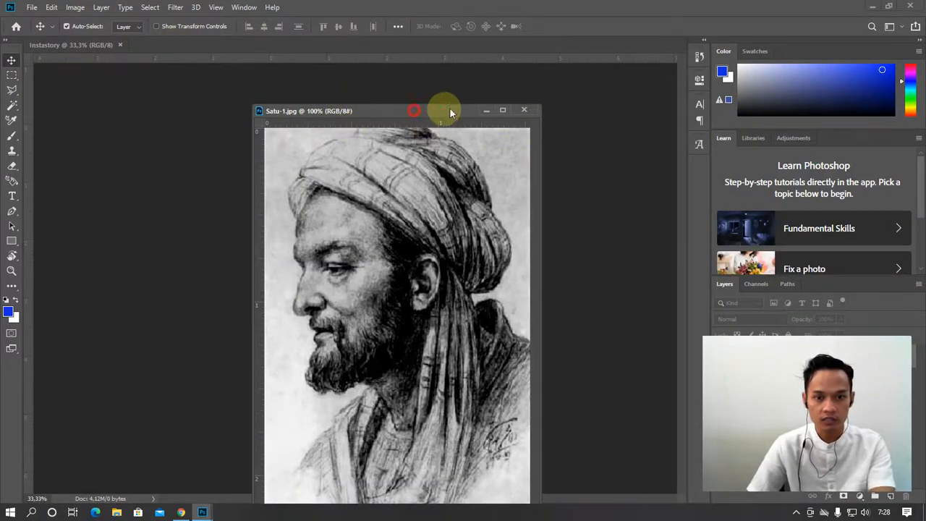
{"action": "left_click_drag", "start_coordinate": [450, 111], "coordinate": [608, 92]}
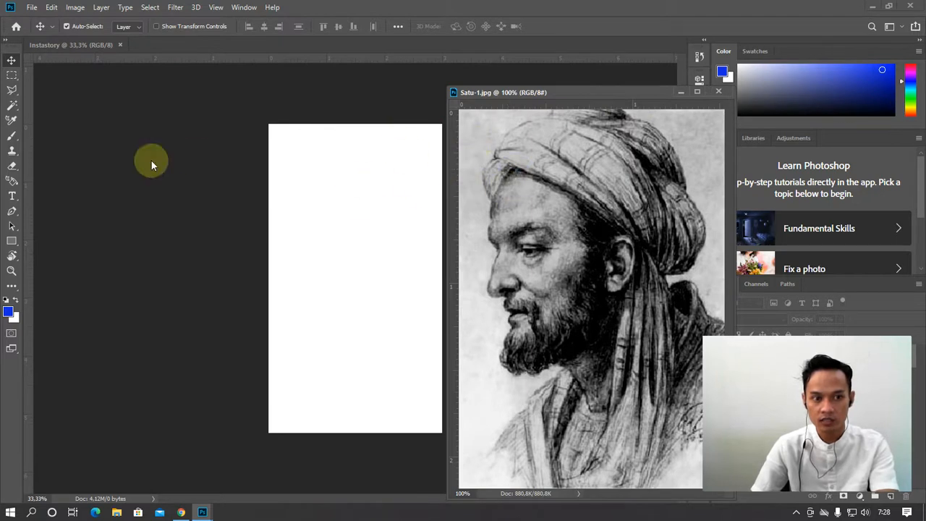
{"action": "left_click", "coordinate": [12, 75]}
{"action": "left_click_drag", "start_coordinate": [494, 142], "coordinate": [689, 467]}
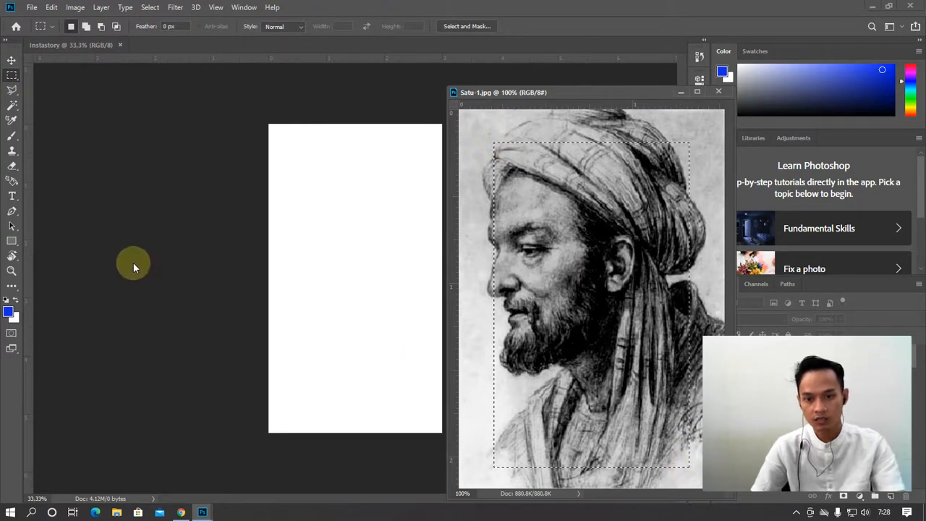
Copy the portrait onto Instastory as Layer 1, close Satu-1.jpg, and place it top-left
{"action": "key", "text": "ctrl+d"}
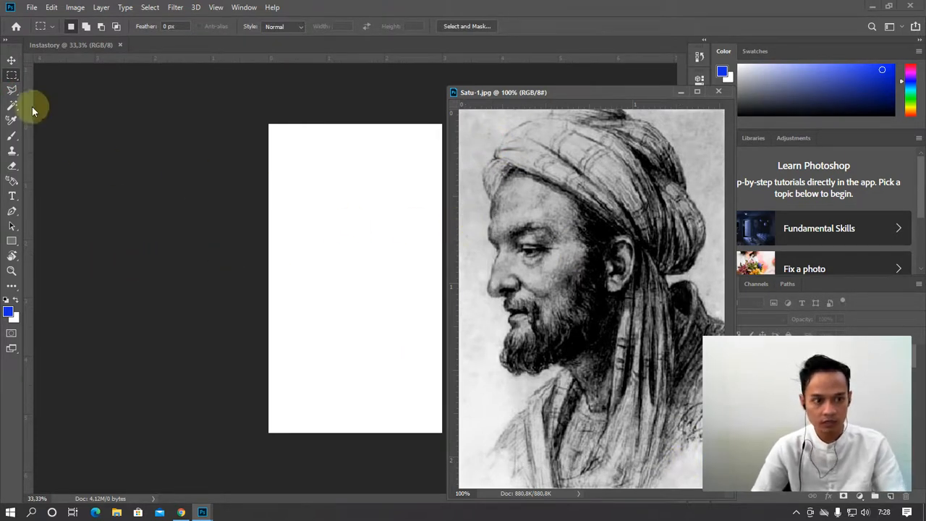
{"action": "left_click", "coordinate": [11, 61]}
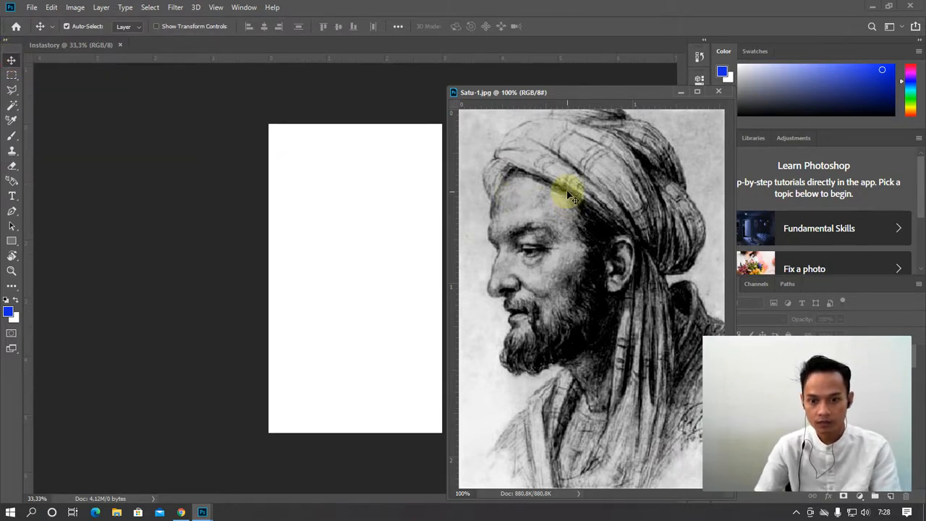
{"action": "left_click_drag", "start_coordinate": [585, 182], "coordinate": [361, 186]}
{"action": "left_click_drag", "start_coordinate": [655, 94], "coordinate": [508, 124]}
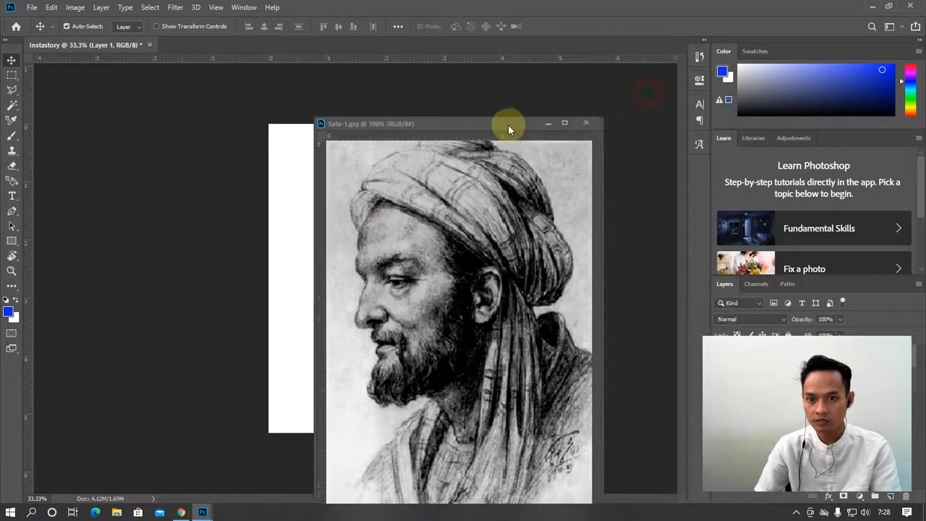
{"action": "left_click", "coordinate": [588, 124]}
{"action": "left_click_drag", "start_coordinate": [368, 232], "coordinate": [326, 199]}
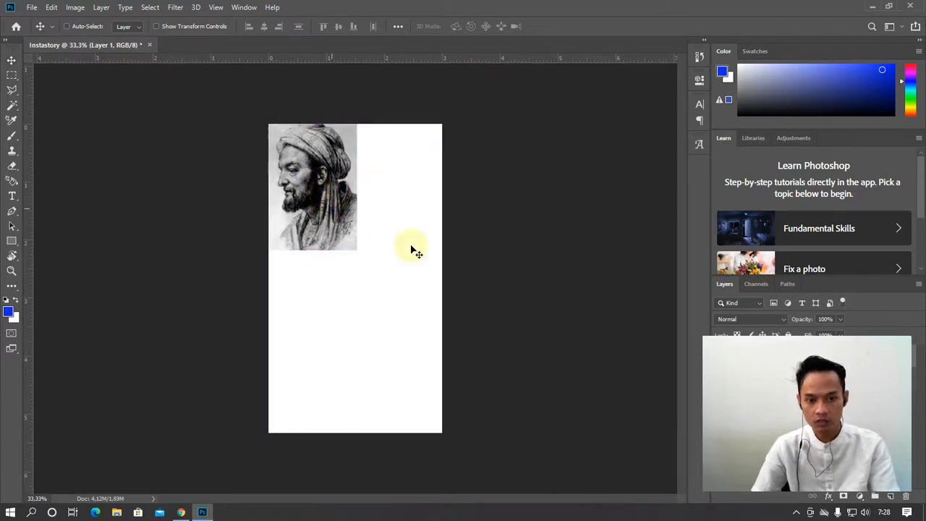
Enlarge the portrait layer to about 196.78% so it spans the canvas width
{"action": "key", "text": "ctrl+t"}
{"action": "left_click_drag", "start_coordinate": [356, 251], "coordinate": [448, 373]}
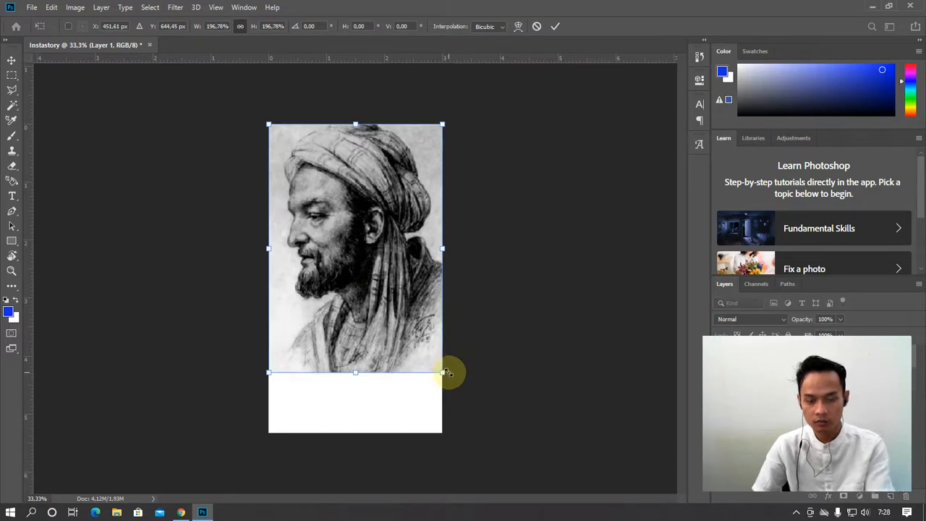
{"action": "key", "text": "Return"}
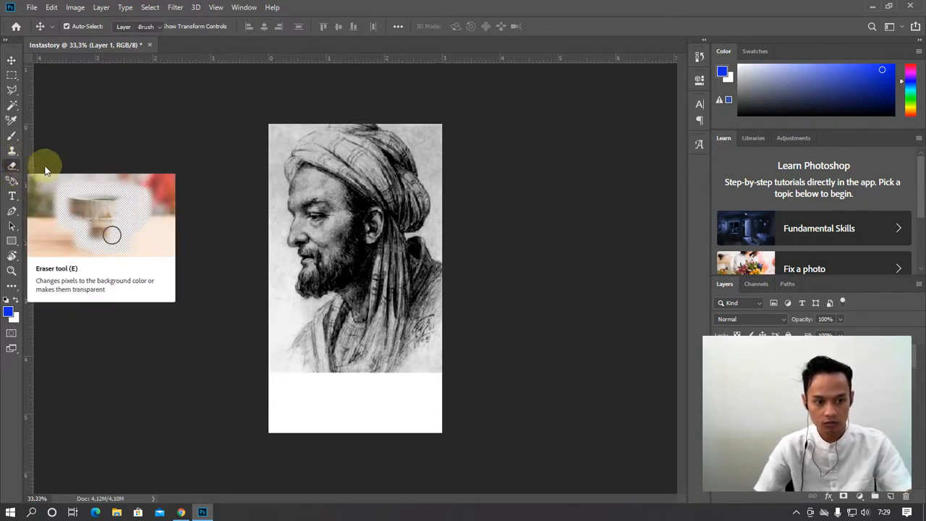
Set up the Eraser with the Soft Round brush from General Brushes
{"action": "left_click", "coordinate": [13, 165]}
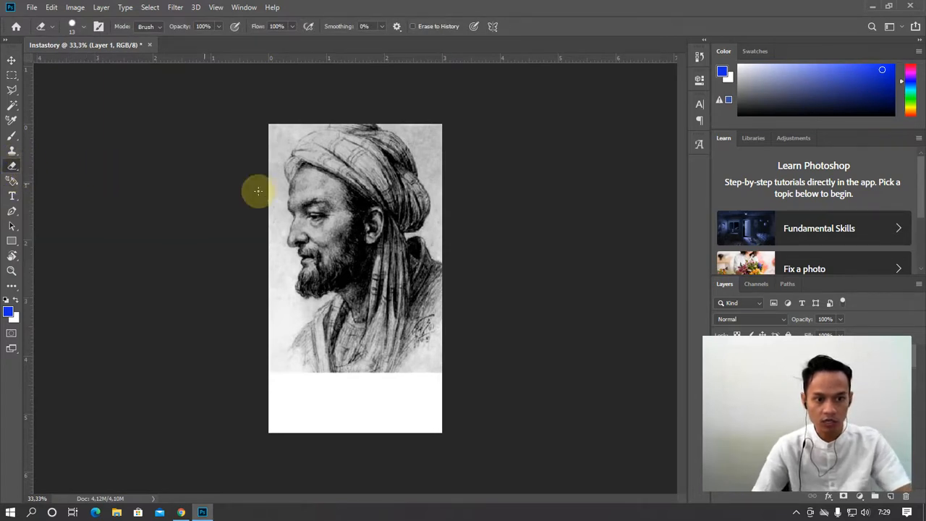
{"action": "right_click", "coordinate": [309, 238]}
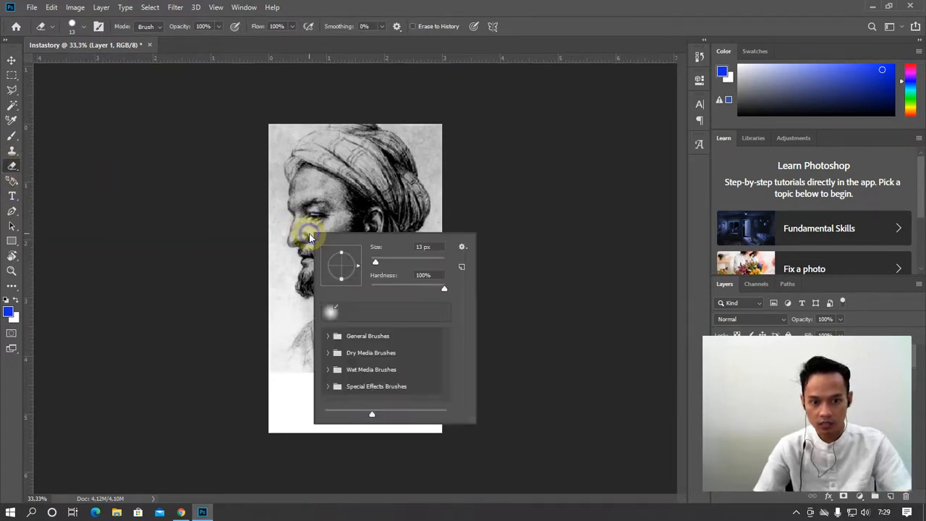
{"action": "left_click", "coordinate": [326, 336]}
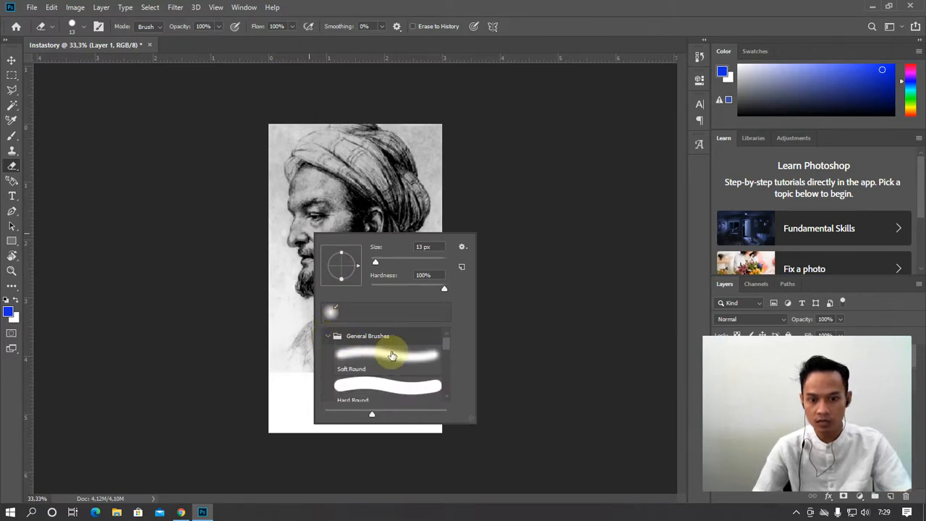
{"action": "left_click", "coordinate": [394, 355]}
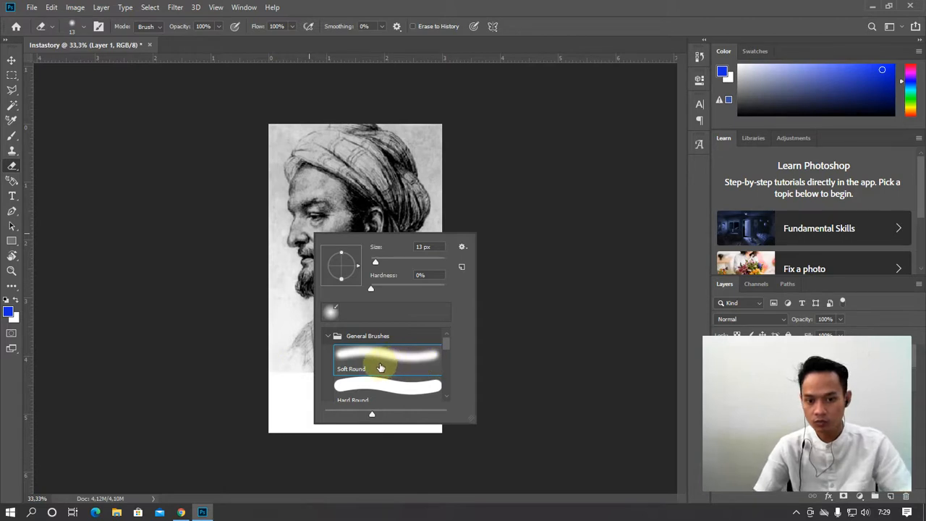
{"action": "scroll", "coordinate": [426, 376], "scroll_direction": "down", "scroll_amount": 4}
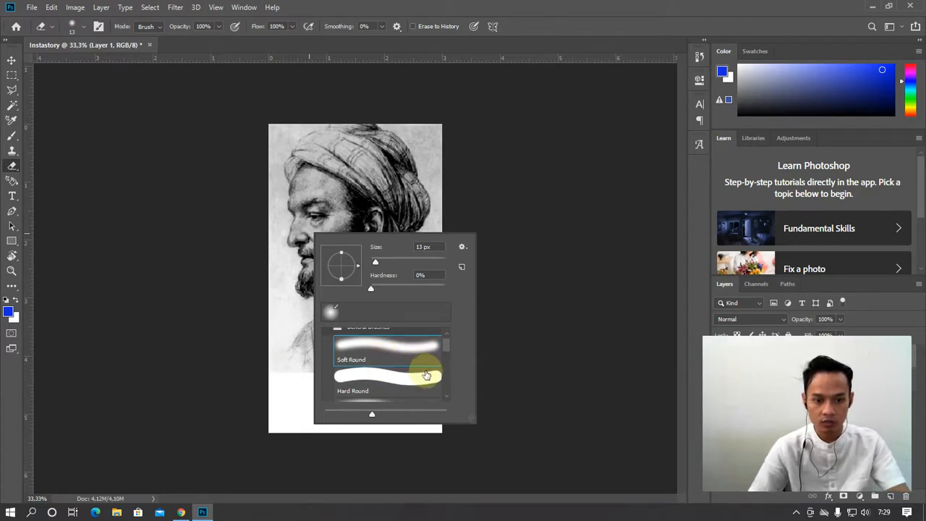
{"action": "scroll", "coordinate": [425, 376], "scroll_direction": "down", "scroll_amount": 1}
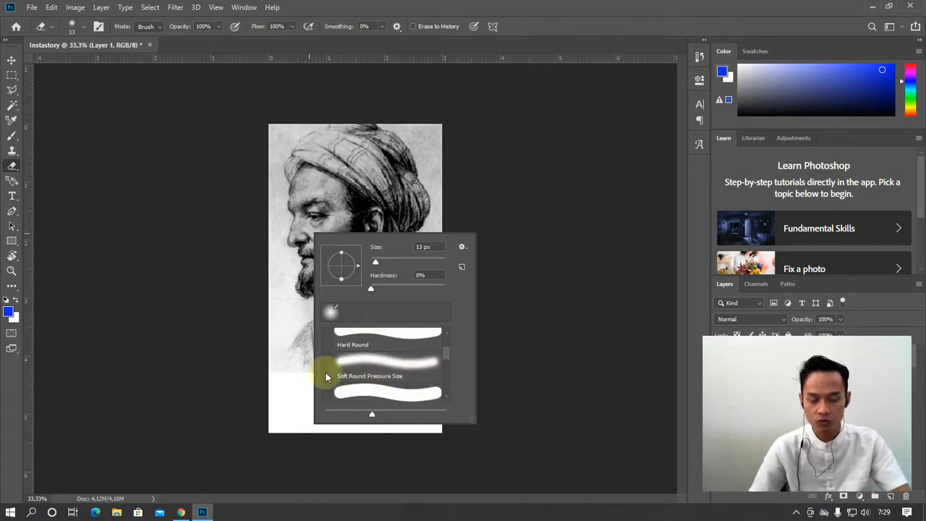
Paint a test soft blue stroke across the bottom strip, then undo it
{"action": "left_click", "coordinate": [11, 60]}
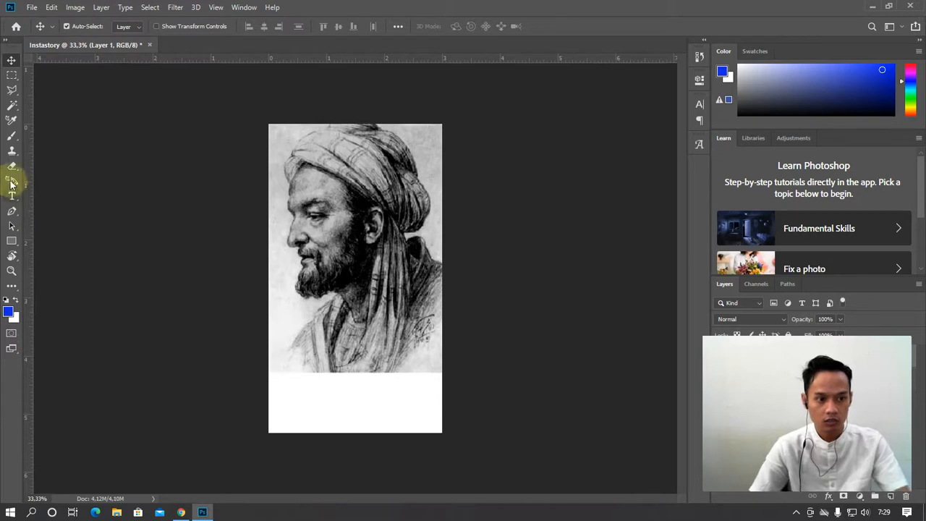
{"action": "left_click", "coordinate": [12, 136]}
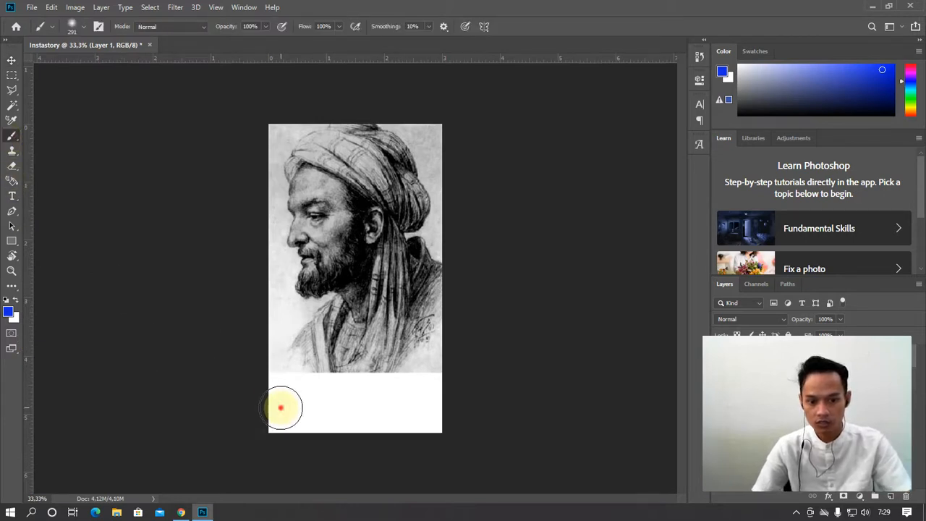
{"action": "left_click_drag", "start_coordinate": [281, 407], "coordinate": [424, 400]}
{"action": "key", "text": "ctrl+z"}
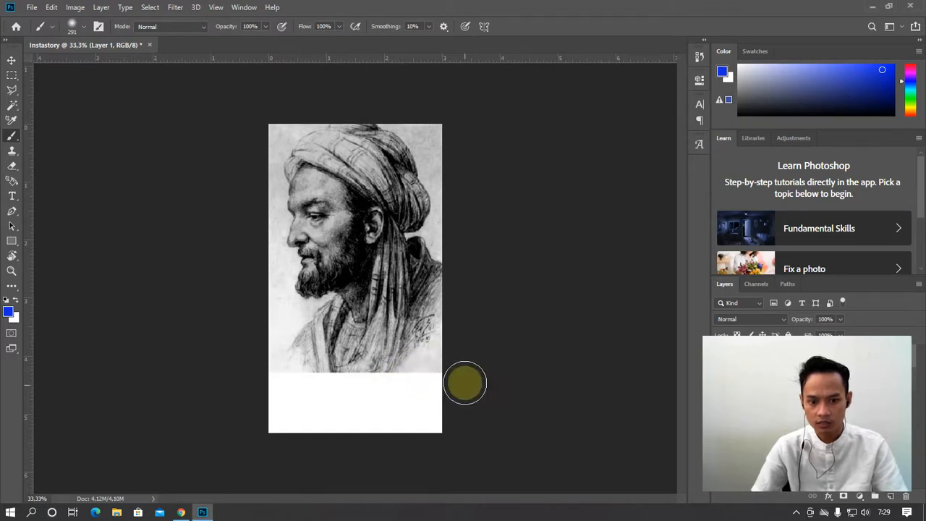
Return to the Move tool and bring up the Bandicam recorder window
{"action": "left_click", "coordinate": [11, 60]}
{"action": "left_click", "coordinate": [377, 255]}
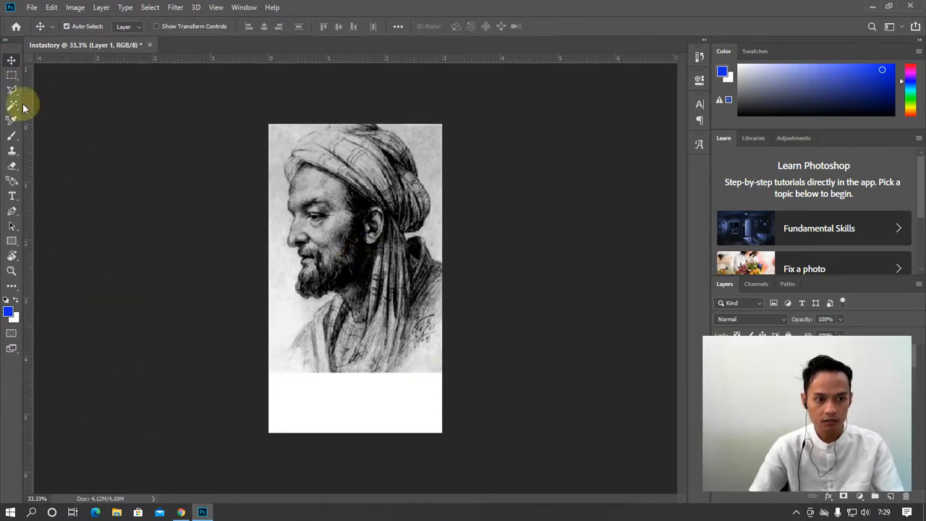
{"action": "left_click", "coordinate": [797, 513]}
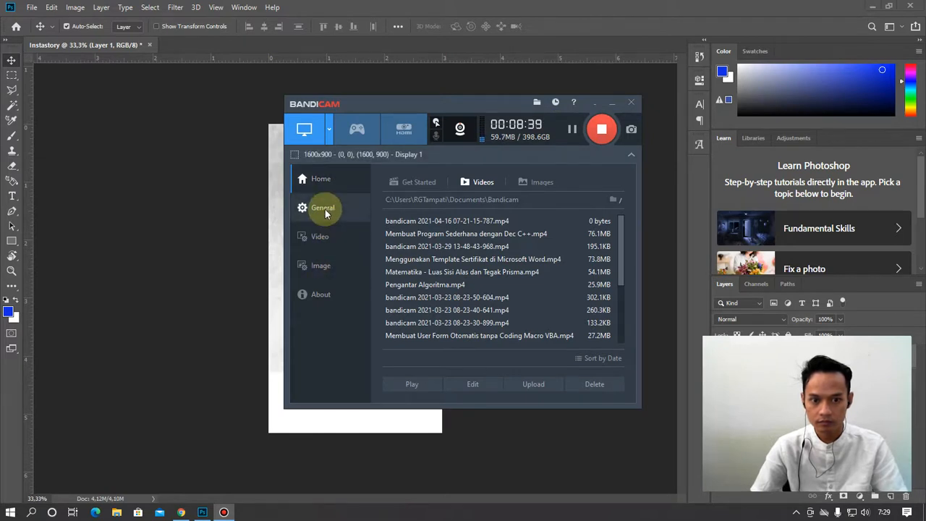
Turn on Bandicam's webcam preview toggle hotkey (Tab), then minimise the recorder
{"action": "left_click", "coordinate": [326, 268]}
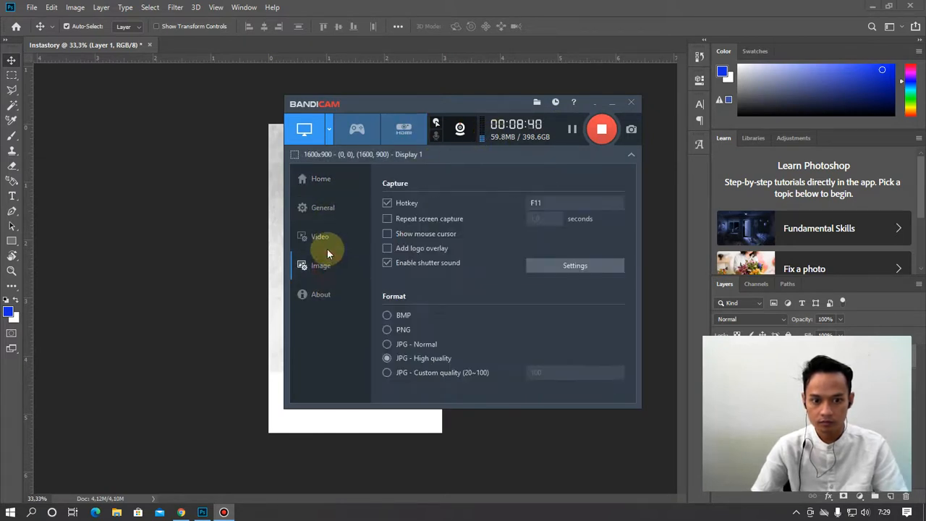
{"action": "left_click", "coordinate": [326, 248]}
{"action": "left_click", "coordinate": [318, 207]}
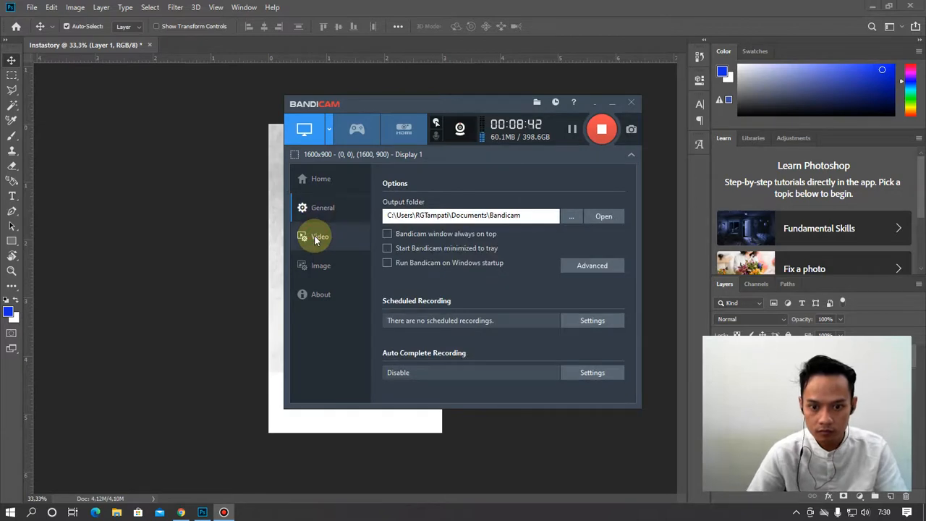
{"action": "left_click", "coordinate": [317, 240]}
{"action": "left_click", "coordinate": [460, 129]}
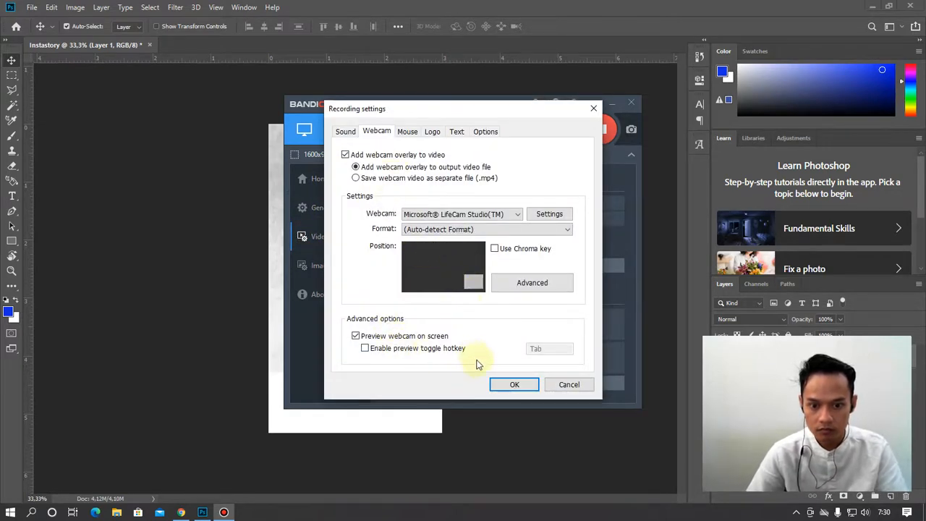
{"action": "left_click", "coordinate": [423, 351]}
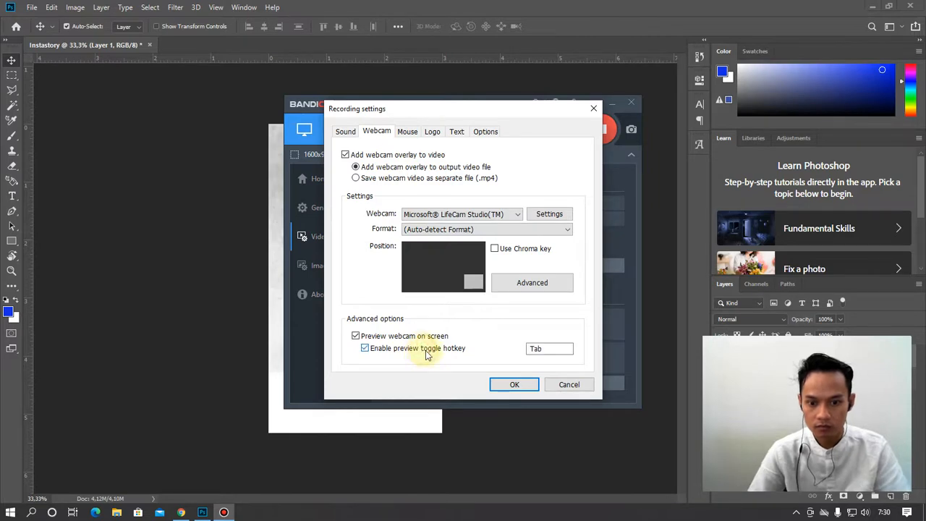
{"action": "left_click", "coordinate": [510, 386]}
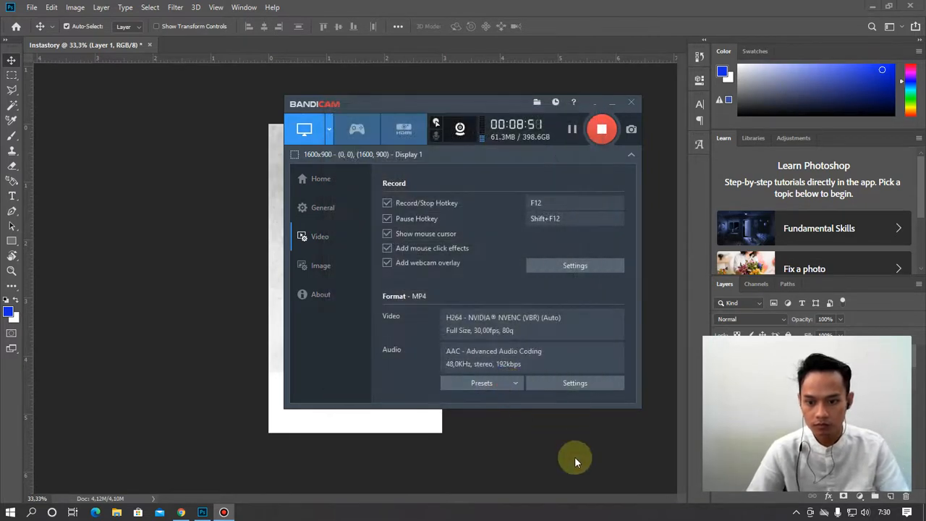
{"action": "left_click", "coordinate": [613, 103]}
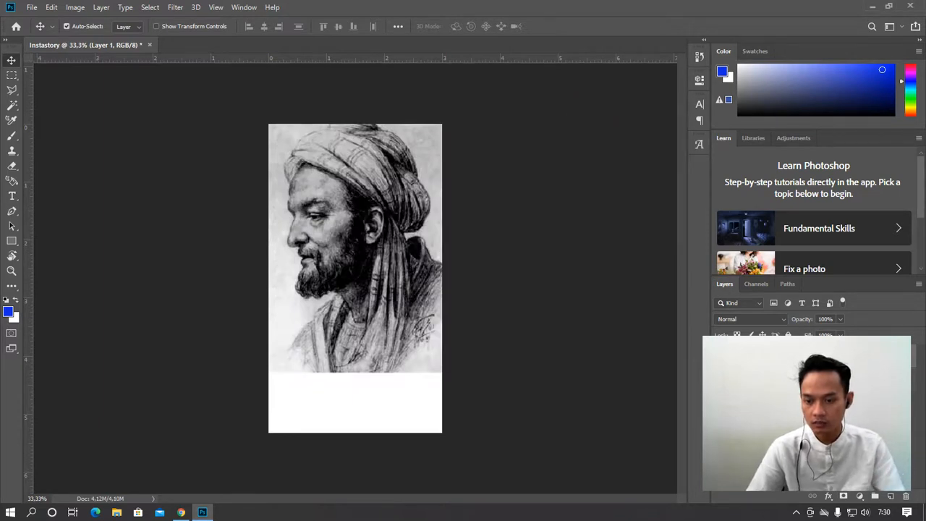
Hide and restore the panels, then pick the Eraser at 139 px
{"action": "key", "text": "Tab"}
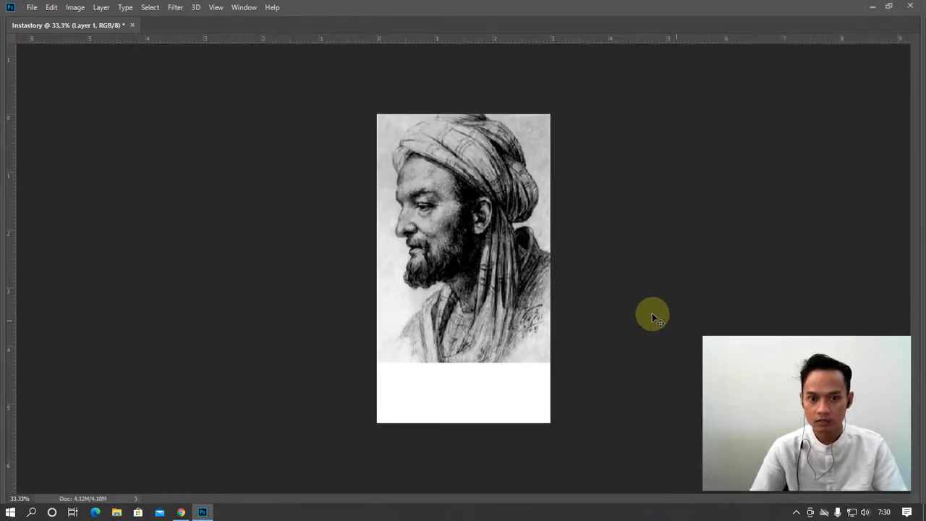
{"action": "key", "text": "Tab"}
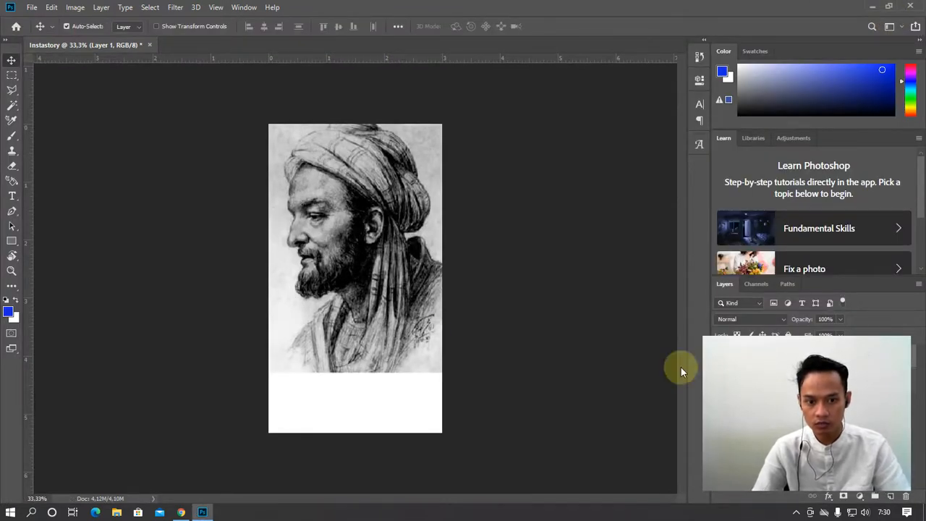
{"action": "left_click", "coordinate": [12, 166]}
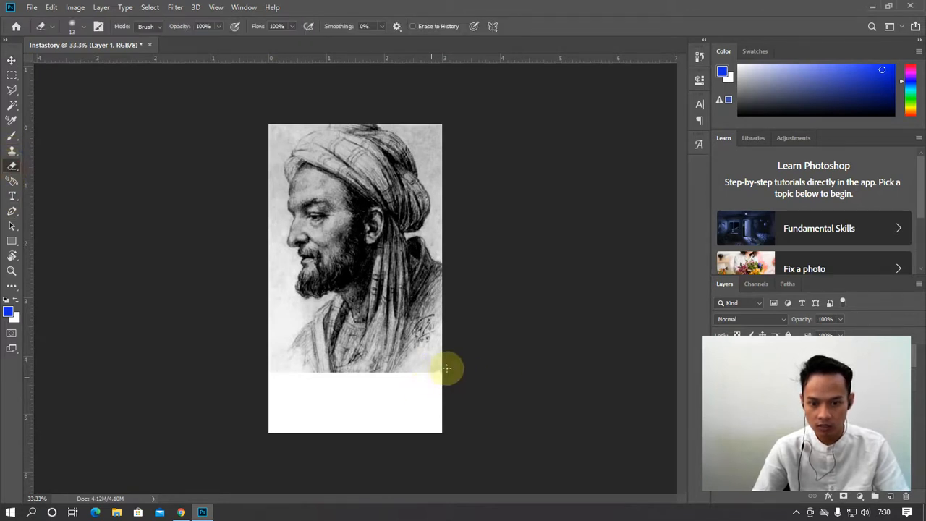
{"action": "right_click", "coordinate": [381, 381]}
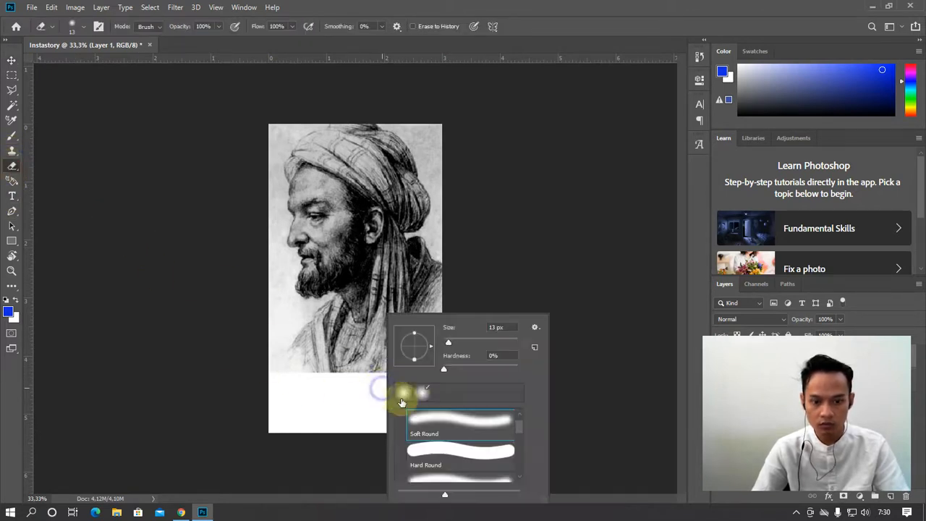
{"action": "left_click_drag", "start_coordinate": [481, 346], "coordinate": [487, 346]}
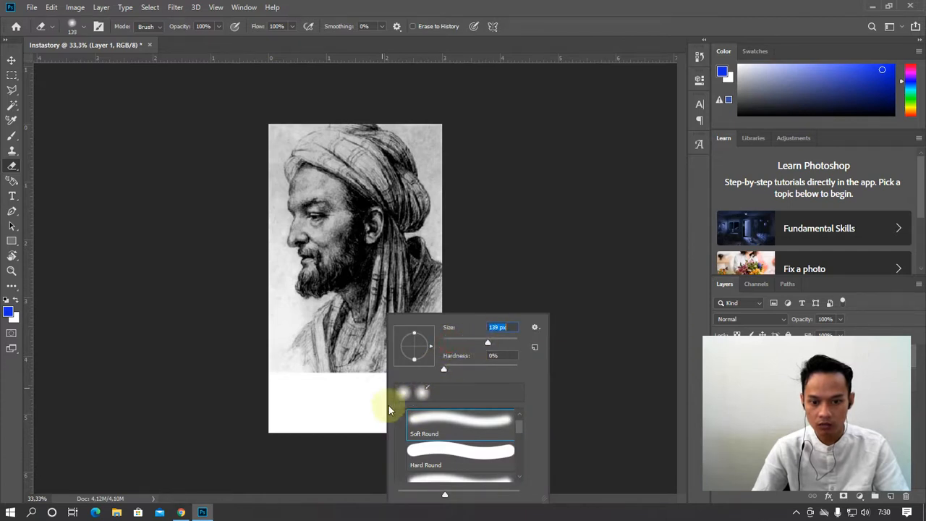
{"action": "left_click", "coordinate": [368, 393]}
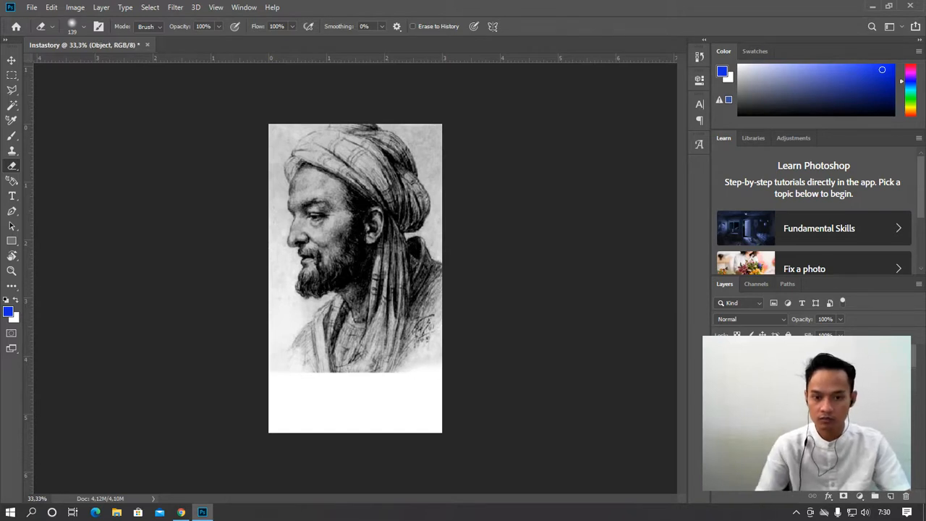
Erase the portrait's hard bottom edge with a 190 px soft eraser
{"action": "right_click", "coordinate": [423, 389]}
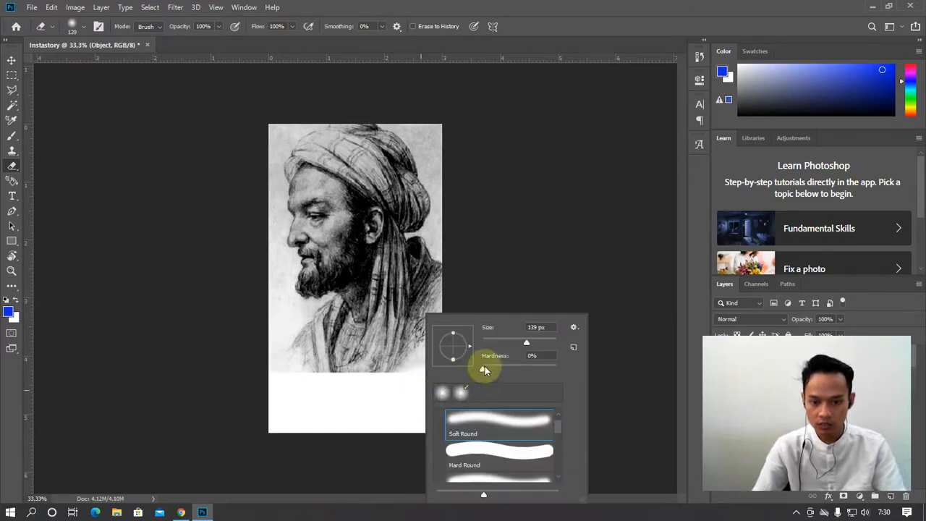
{"action": "left_click_drag", "start_coordinate": [537, 344], "coordinate": [539, 344]}
{"action": "mouse_move", "coordinate": [401, 387]}
{"action": "left_mouse_down"}
{"action": "mouse_move", "coordinate": [441, 386]}
{"action": "mouse_move", "coordinate": [446, 373]}
{"action": "mouse_move", "coordinate": [379, 399]}
{"action": "mouse_move", "coordinate": [401, 385]}
{"action": "mouse_move", "coordinate": [385, 389]}
{"action": "mouse_move", "coordinate": [374, 372]}
{"action": "mouse_move", "coordinate": [368, 387]}
{"action": "mouse_move", "coordinate": [259, 413]}
{"action": "left_mouse_up"}
{"action": "mouse_move", "coordinate": [315, 404]}
{"action": "left_mouse_down"}
{"action": "mouse_move", "coordinate": [245, 405]}
{"action": "mouse_move", "coordinate": [366, 401]}
{"action": "mouse_move", "coordinate": [275, 400]}
{"action": "mouse_move", "coordinate": [256, 384]}
{"action": "mouse_move", "coordinate": [258, 371]}
{"action": "mouse_move", "coordinate": [339, 406]}
{"action": "mouse_move", "coordinate": [498, 330]}
{"action": "mouse_move", "coordinate": [402, 386]}
{"action": "mouse_move", "coordinate": [232, 437]}
{"action": "mouse_move", "coordinate": [401, 393]}
{"action": "mouse_move", "coordinate": [259, 410]}
{"action": "mouse_move", "coordinate": [395, 388]}
{"action": "mouse_move", "coordinate": [381, 375]}
{"action": "mouse_move", "coordinate": [297, 372]}
{"action": "mouse_move", "coordinate": [343, 379]}
{"action": "mouse_move", "coordinate": [203, 404]}
{"action": "mouse_move", "coordinate": [223, 382]}
{"action": "mouse_move", "coordinate": [152, 369]}
{"action": "mouse_move", "coordinate": [331, 379]}
{"action": "mouse_move", "coordinate": [461, 353]}
{"action": "left_mouse_up"}
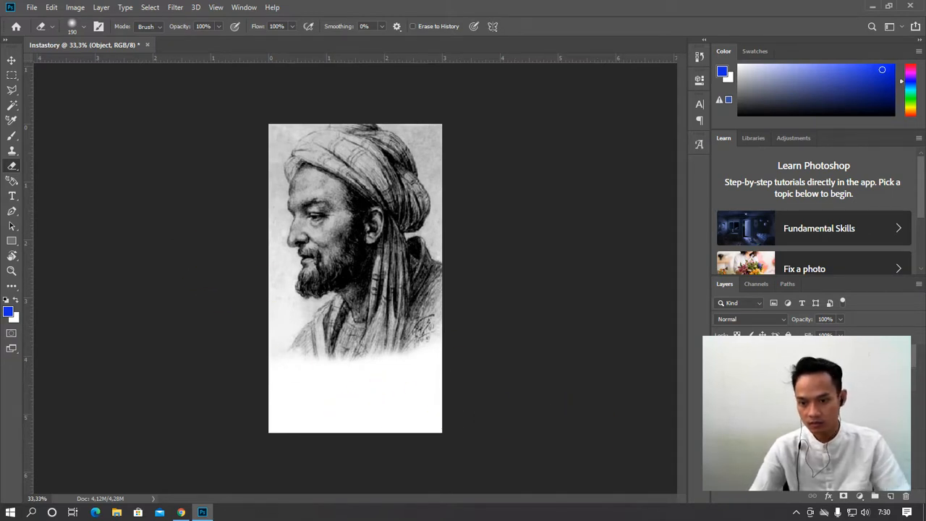
{"action": "left_click", "coordinate": [782, 380]}
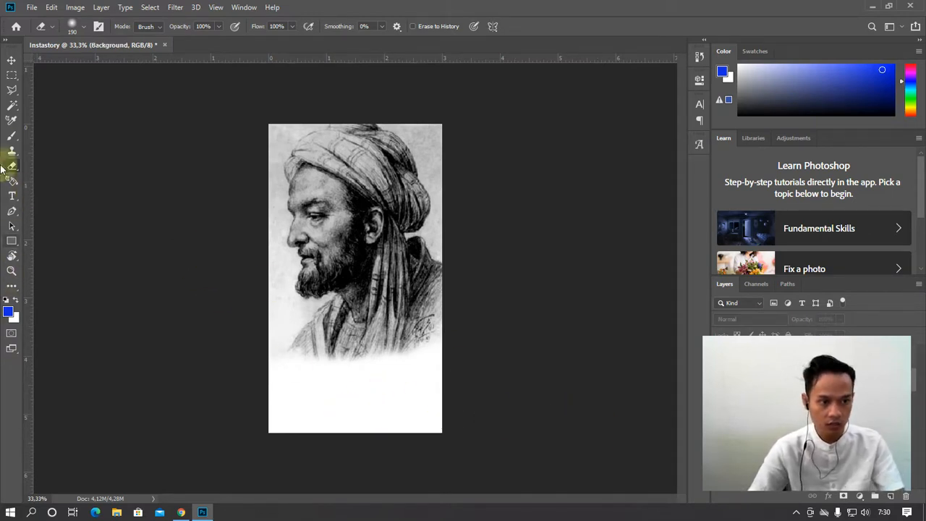
Reselect the Object layer and open its Drop Shadow layer style
{"action": "left_click", "coordinate": [782, 358]}
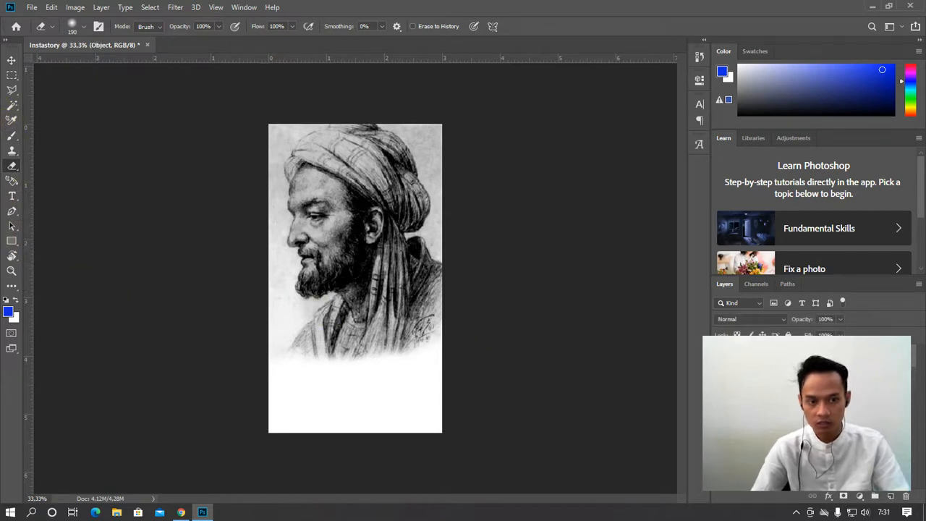
{"action": "left_click", "coordinate": [175, 7]}
{"action": "mouse_move", "coordinate": [216, 131]}
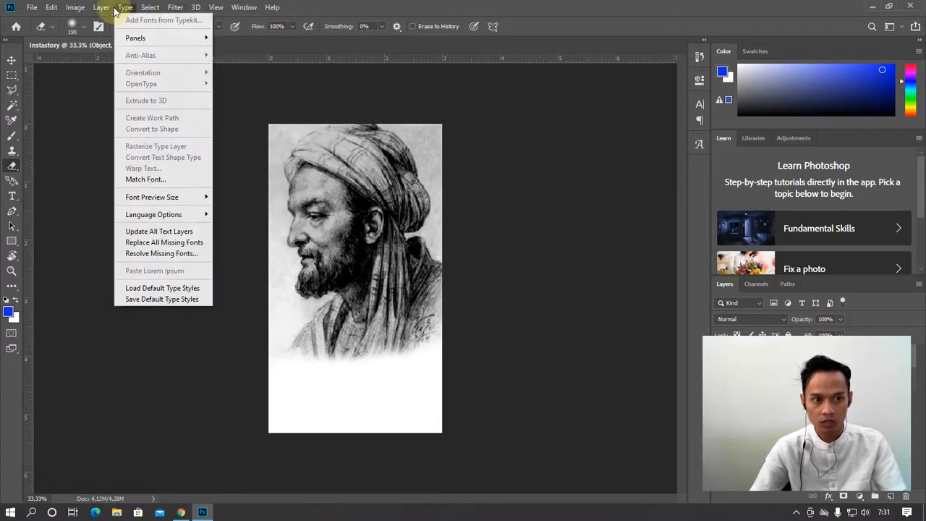
{"action": "mouse_move", "coordinate": [102, 9]}
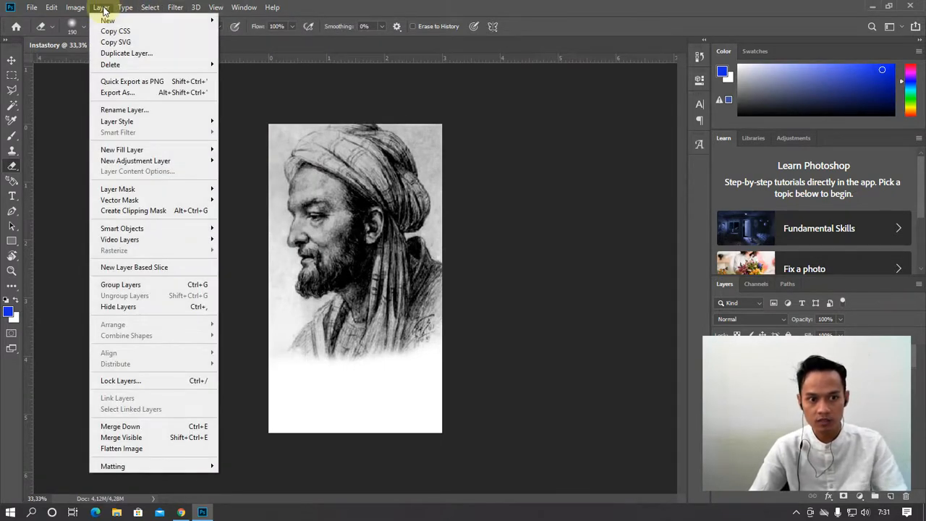
{"action": "mouse_move", "coordinate": [181, 122]}
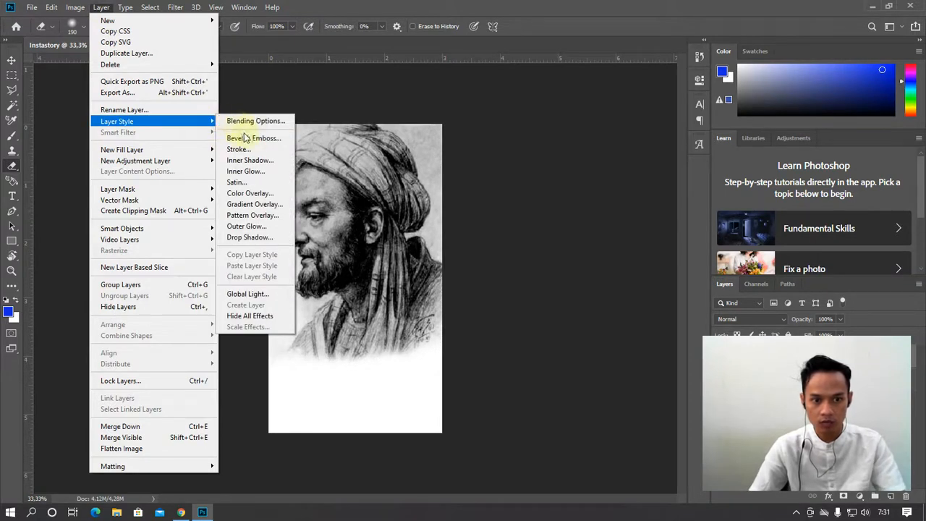
{"action": "left_click", "coordinate": [249, 238]}
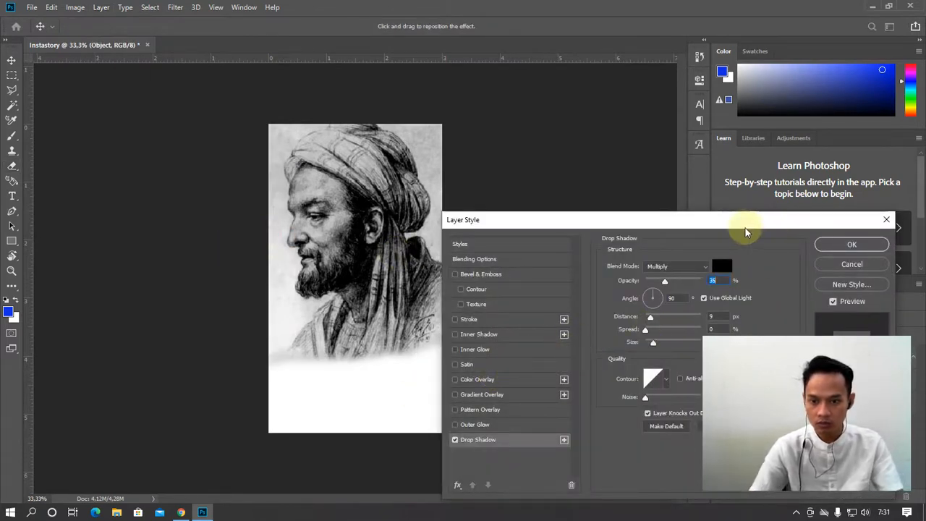
{"action": "left_click_drag", "start_coordinate": [745, 232], "coordinate": [778, 192]}
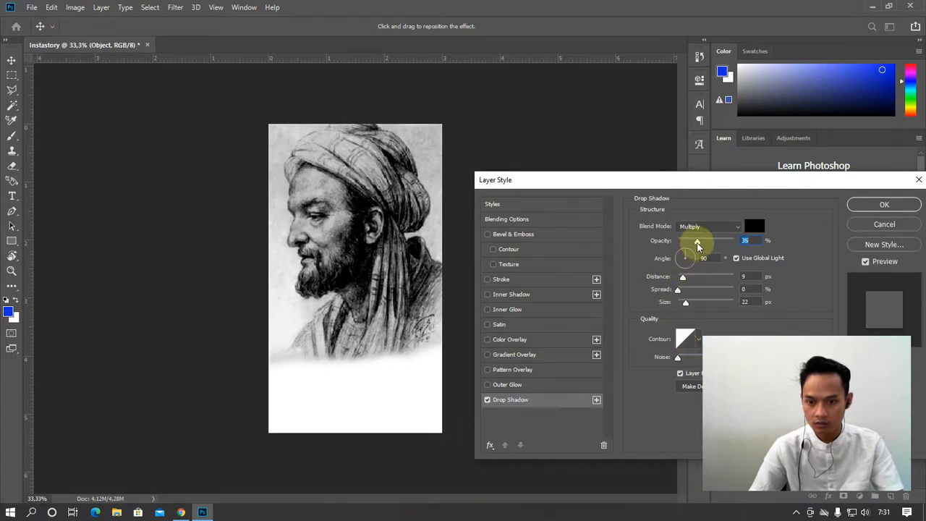
Set the drop shadow to 0 px size, 32% opacity and 45° angle
{"action": "mouse_move", "coordinate": [698, 245]}
{"action": "left_mouse_down"}
{"action": "mouse_move", "coordinate": [740, 246]}
{"action": "mouse_move", "coordinate": [711, 243]}
{"action": "left_mouse_up"}
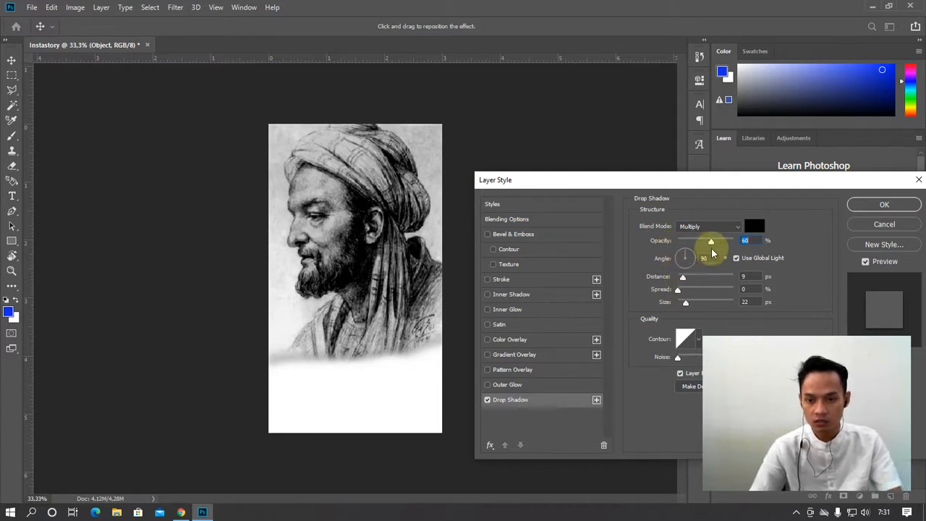
{"action": "mouse_move", "coordinate": [712, 242]}
{"action": "left_mouse_down"}
{"action": "mouse_move", "coordinate": [700, 246]}
{"action": "mouse_move", "coordinate": [714, 248]}
{"action": "left_mouse_up"}
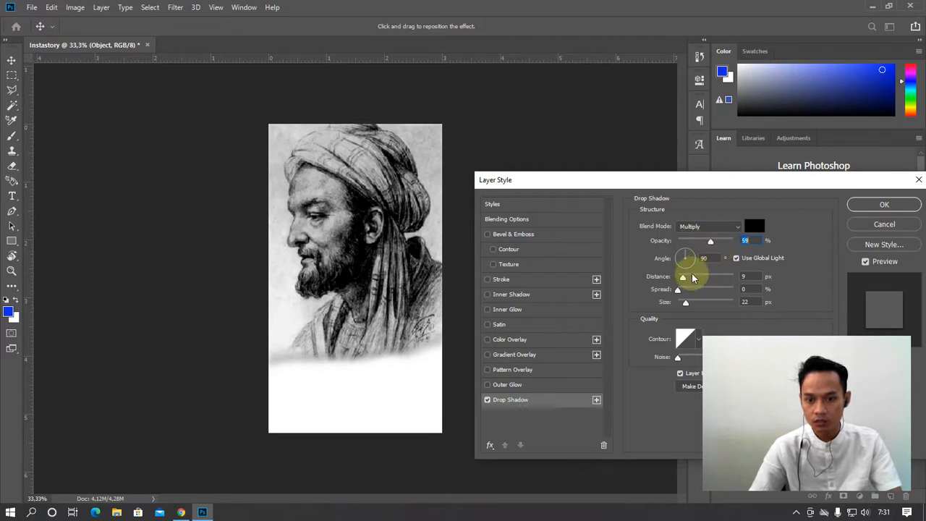
{"action": "left_click_drag", "start_coordinate": [684, 277], "coordinate": [708, 287]}
{"action": "mouse_move", "coordinate": [711, 242]}
{"action": "left_mouse_down"}
{"action": "mouse_move", "coordinate": [700, 247]}
{"action": "mouse_move", "coordinate": [706, 243]}
{"action": "left_mouse_up"}
{"action": "left_click_drag", "start_coordinate": [685, 303], "coordinate": [647, 306]}
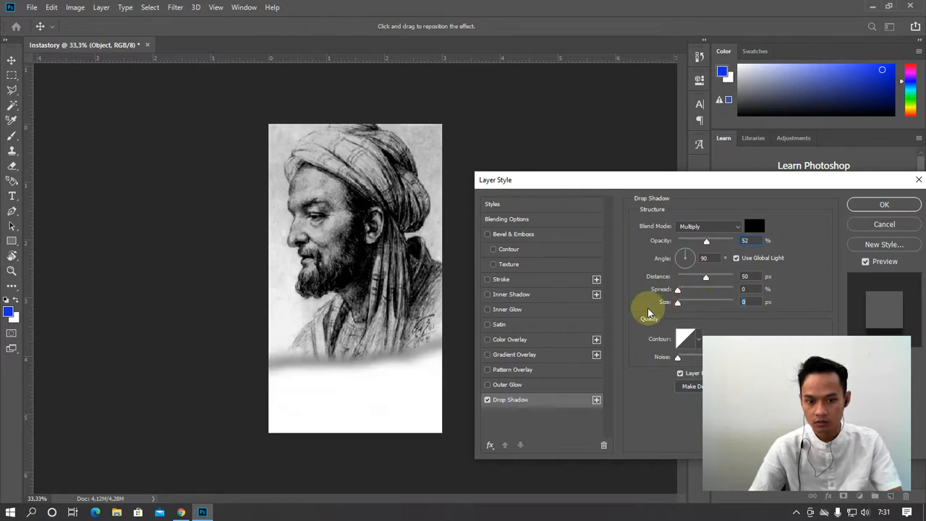
{"action": "mouse_move", "coordinate": [704, 241]}
{"action": "left_mouse_down"}
{"action": "mouse_move", "coordinate": [684, 244]}
{"action": "mouse_move", "coordinate": [711, 245]}
{"action": "mouse_move", "coordinate": [696, 242]}
{"action": "left_mouse_up"}
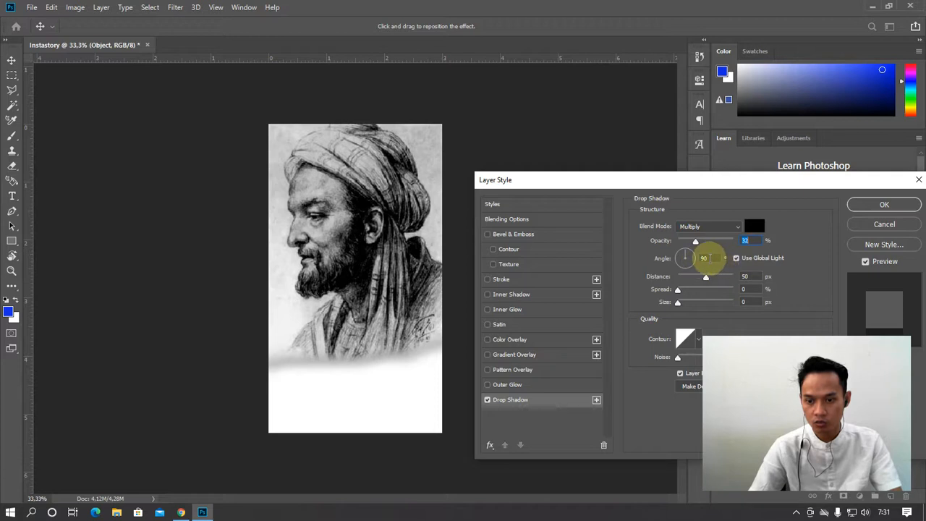
{"action": "key", "text": "Tab"}
{"action": "type", "text": "45"}
{"action": "key", "text": "Return"}
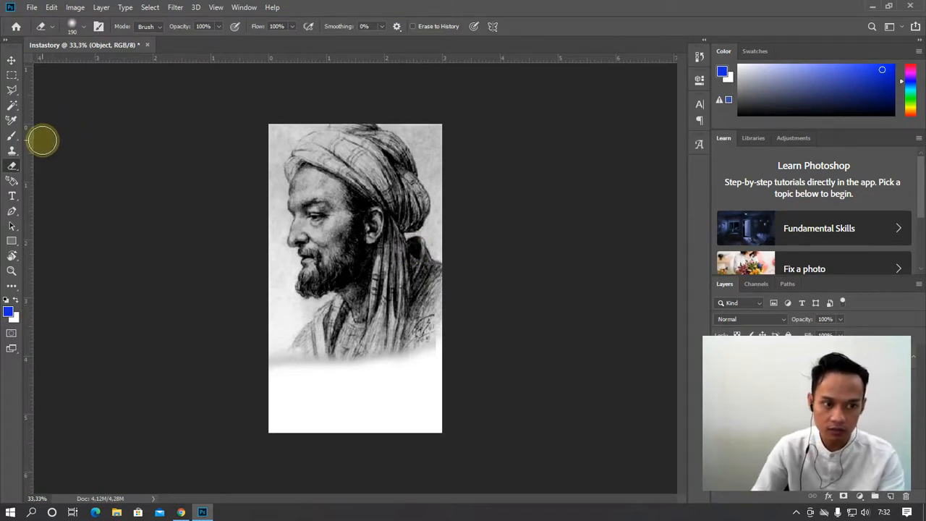
Trace a Polygonal Lasso zigzag across the portrait's faded bottom
{"action": "left_click", "coordinate": [12, 90]}
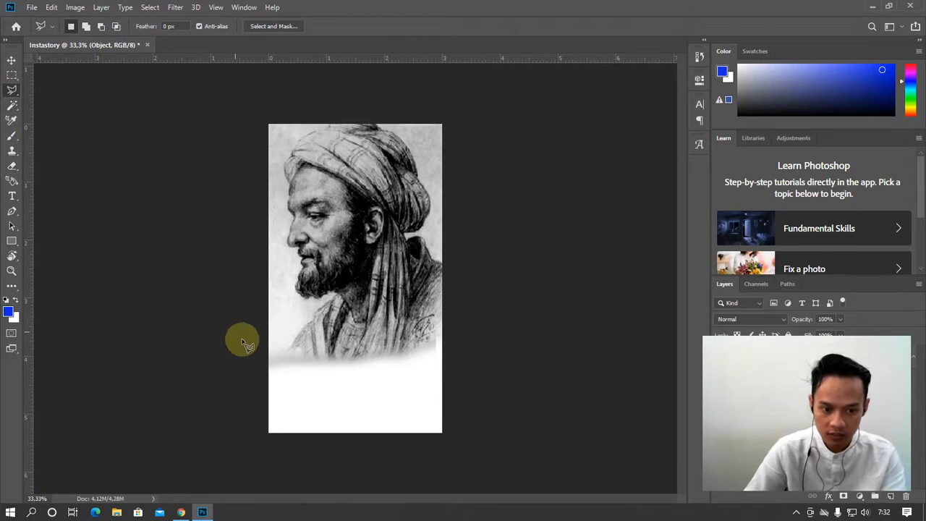
{"action": "left_click", "coordinate": [262, 367]}
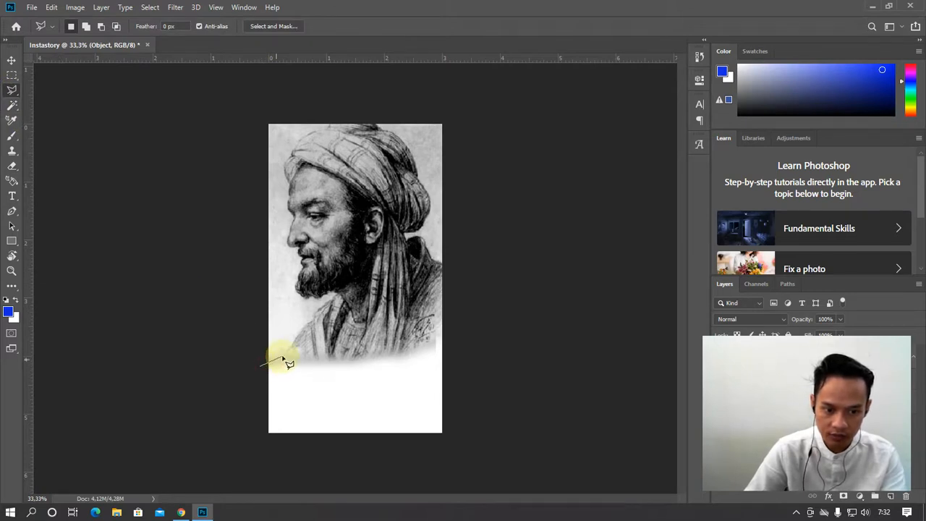
{"action": "left_click", "coordinate": [297, 357]}
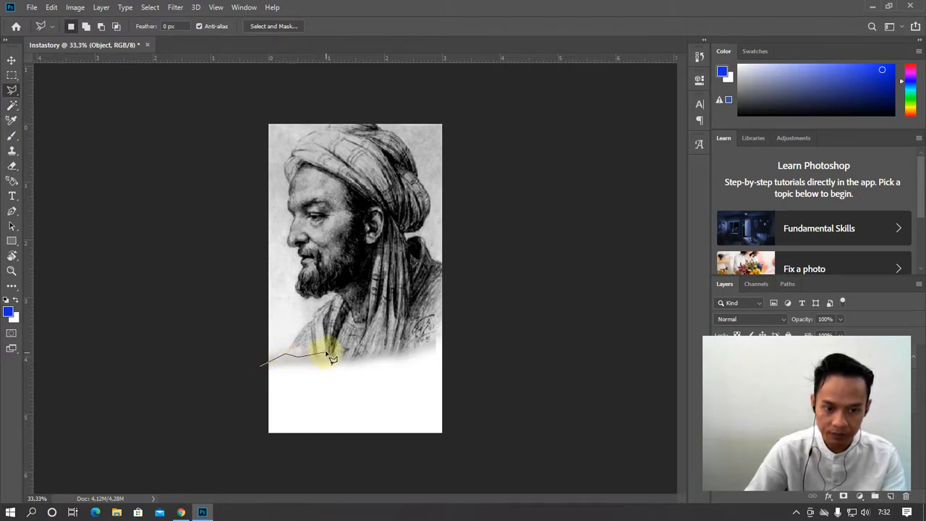
{"action": "left_click", "coordinate": [329, 352]}
{"action": "left_click", "coordinate": [384, 348]}
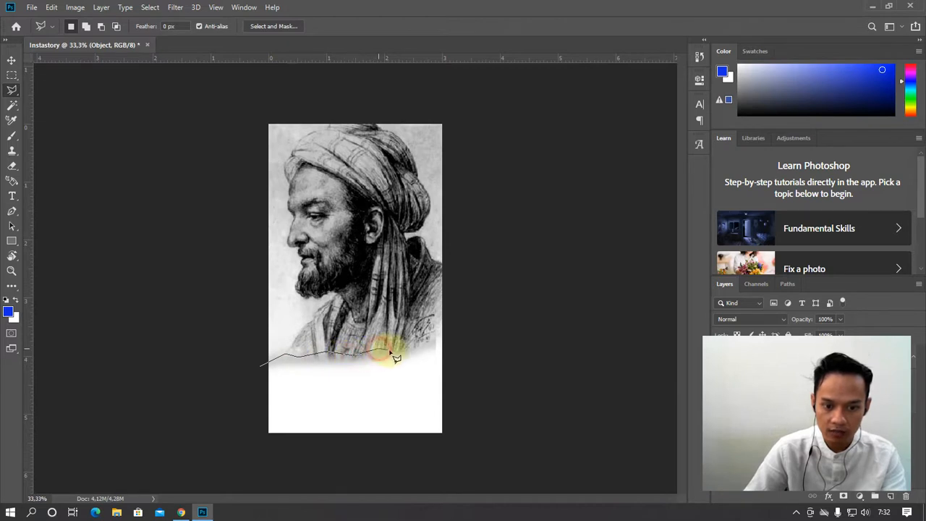
{"action": "left_click", "coordinate": [417, 339]}
{"action": "left_click", "coordinate": [443, 329]}
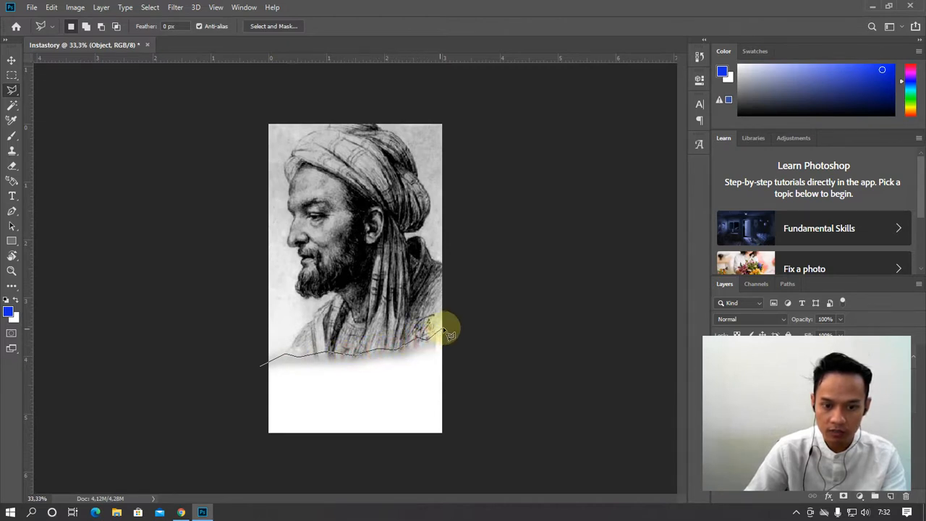
Close the jagged outline around the bottom area, then clear the selection
{"action": "left_click", "coordinate": [482, 339]}
{"action": "left_click", "coordinate": [481, 392]}
{"action": "left_click", "coordinate": [441, 413]}
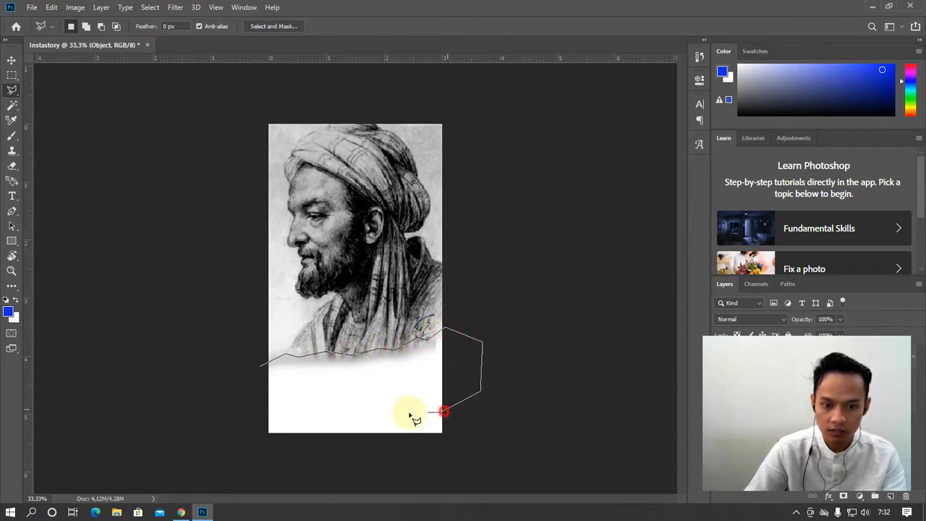
{"action": "left_click", "coordinate": [270, 412]}
{"action": "left_click", "coordinate": [253, 385]}
{"action": "left_click", "coordinate": [259, 367]}
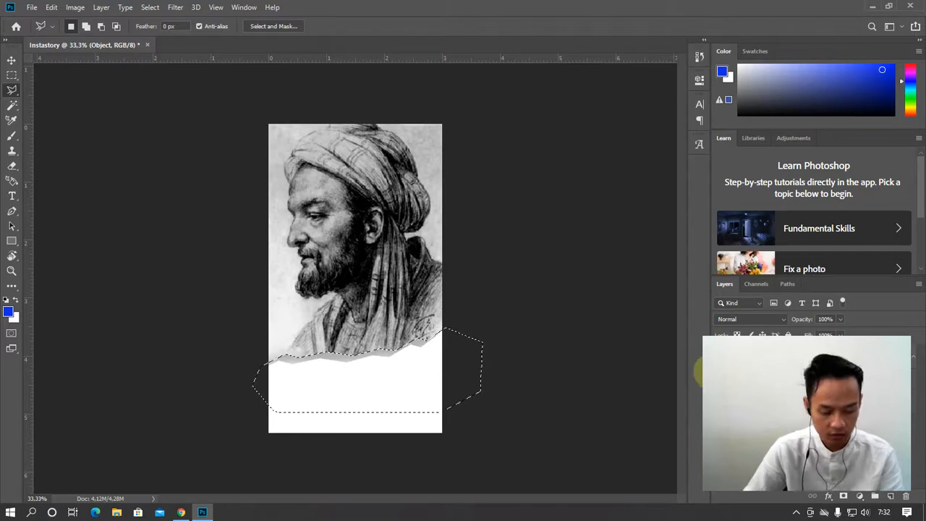
{"action": "left_click", "coordinate": [593, 391]}
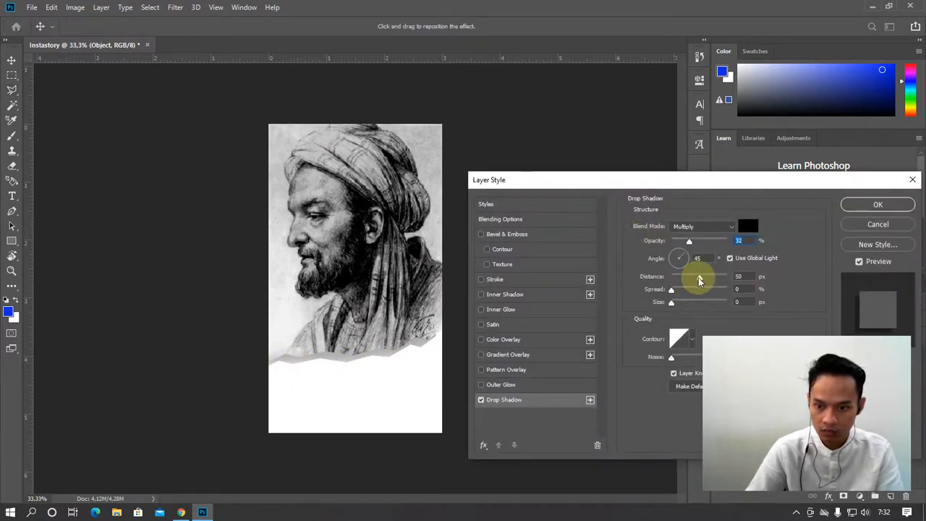
Reduce the shadow distance to 30 px and try a light yellow-green shadow colour
{"action": "left_click_drag", "start_coordinate": [700, 281], "coordinate": [690, 284]}
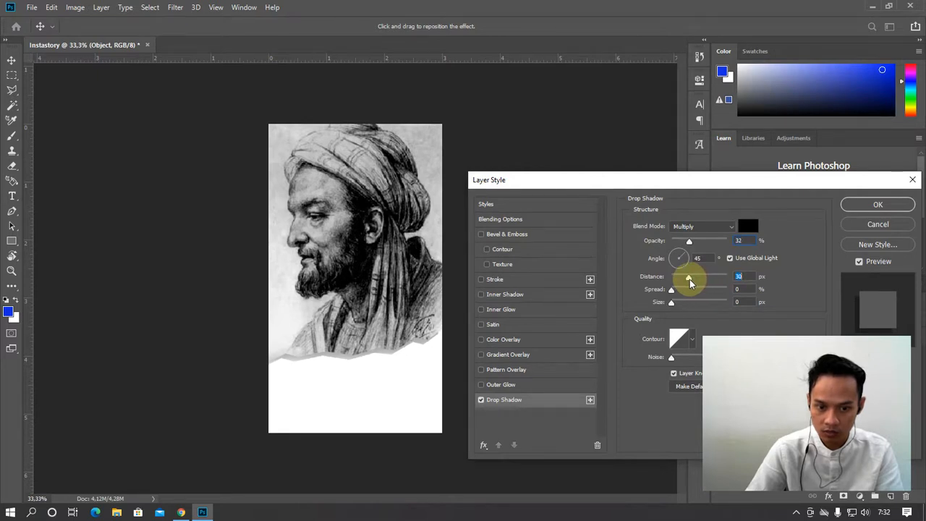
{"action": "left_click", "coordinate": [749, 228]}
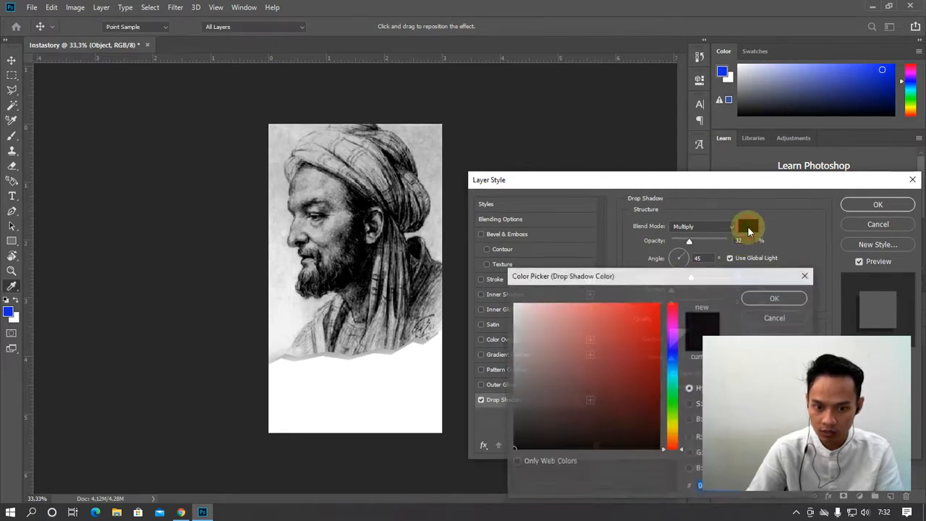
{"action": "left_click_drag", "start_coordinate": [529, 316], "coordinate": [513, 325]}
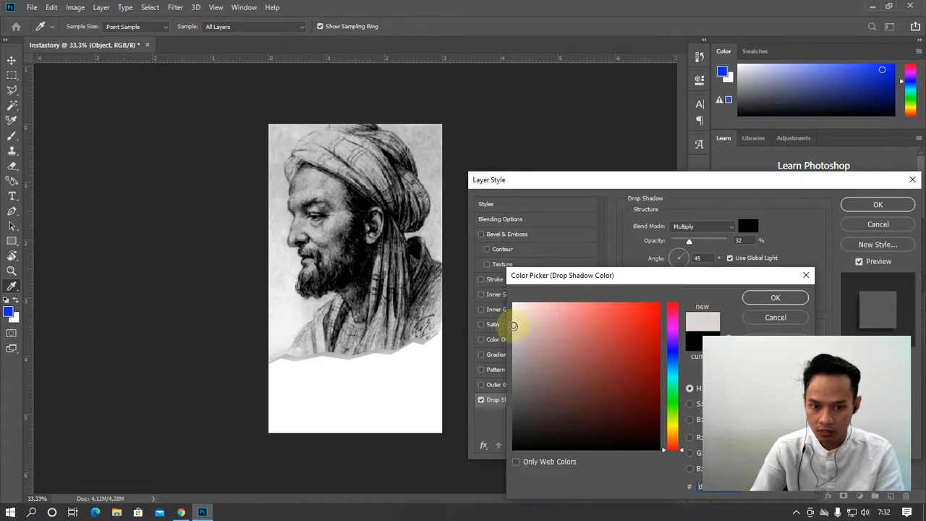
{"action": "left_click_drag", "start_coordinate": [673, 387], "coordinate": [673, 417]}
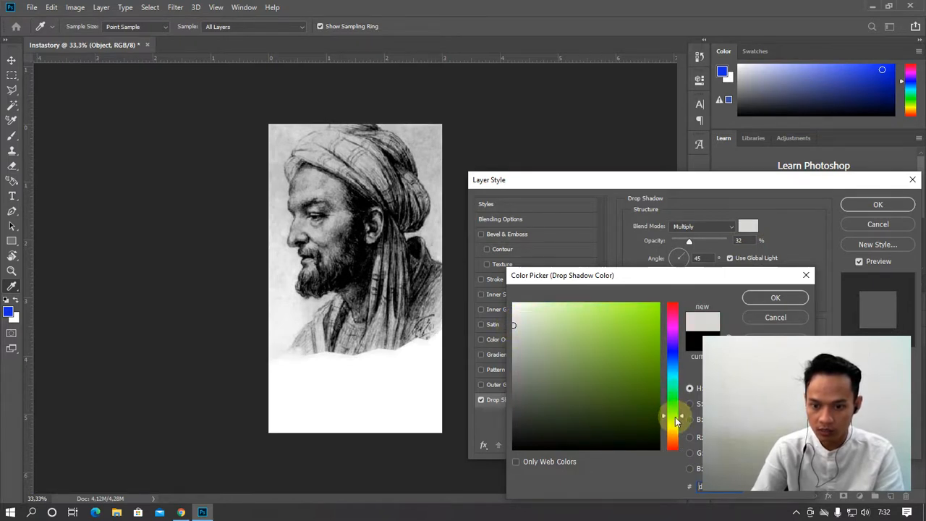
{"action": "left_click", "coordinate": [553, 306]}
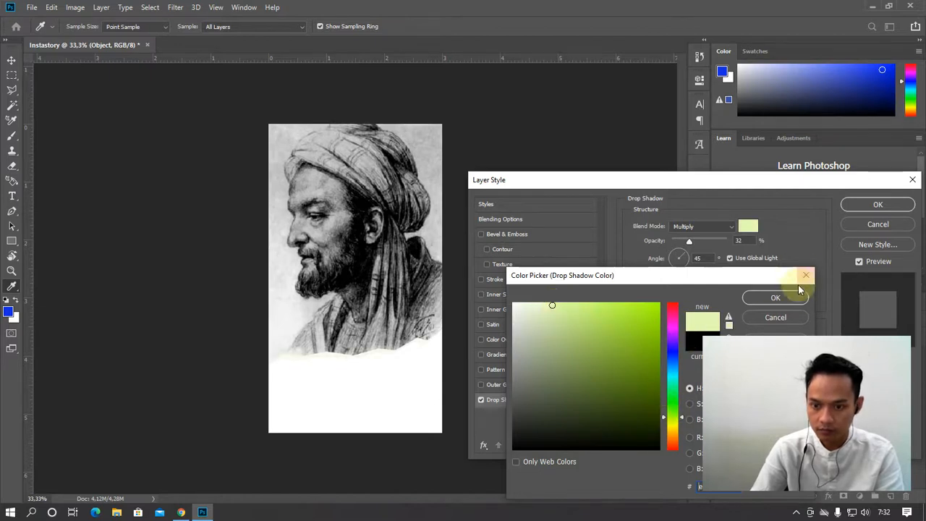
{"action": "left_click", "coordinate": [777, 298]}
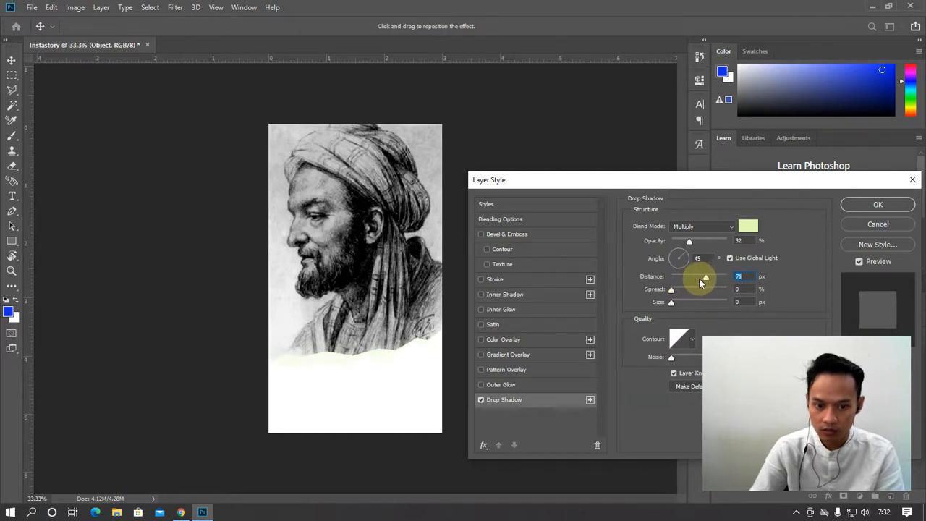
Set the shadow to 22 px distance with a near-black colour and apply it
{"action": "left_click_drag", "start_coordinate": [700, 279], "coordinate": [679, 279]}
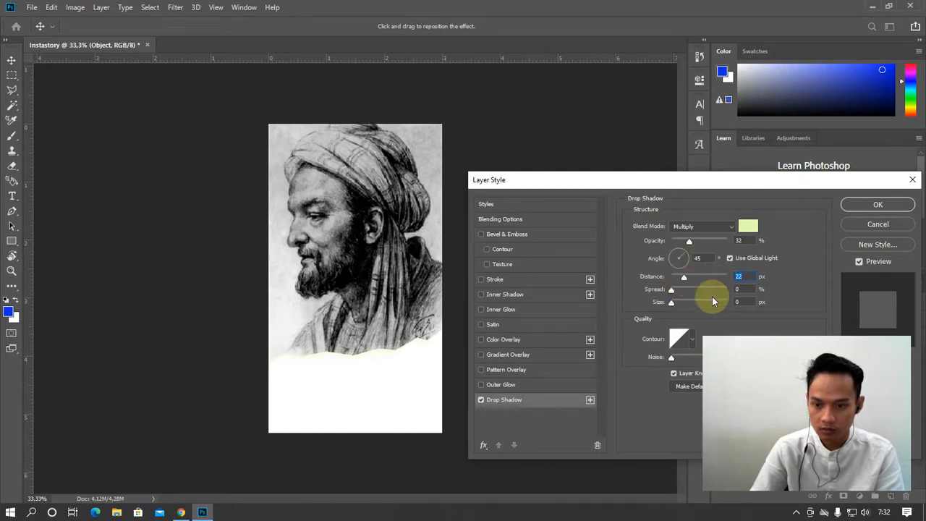
{"action": "left_click", "coordinate": [745, 229]}
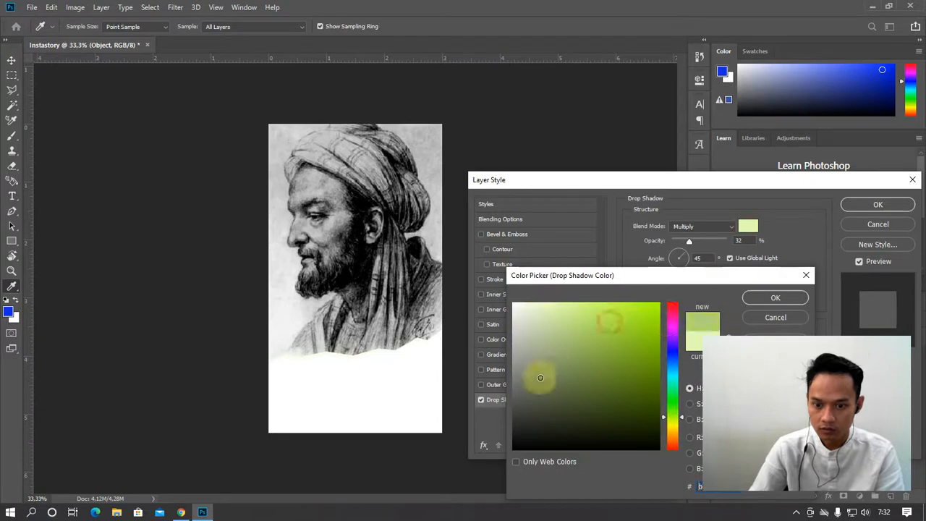
{"action": "left_click_drag", "start_coordinate": [539, 378], "coordinate": [515, 425]}
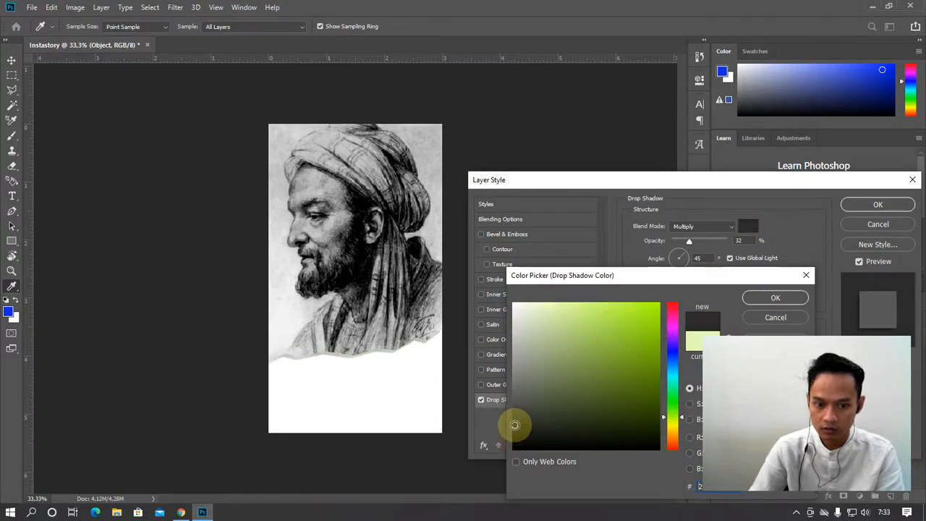
{"action": "left_click", "coordinate": [768, 299]}
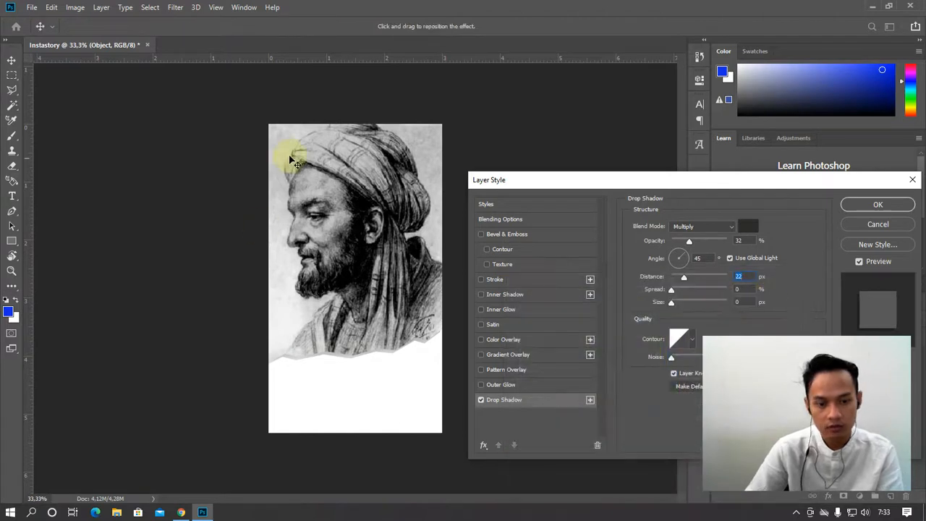
{"action": "left_click", "coordinate": [889, 203]}
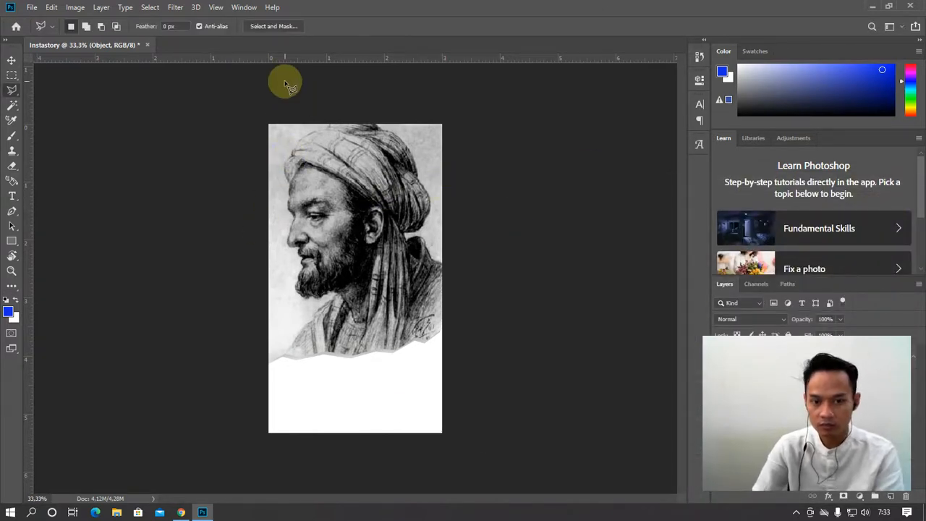
Bring up the Filter Gallery and zoom its preview to inspect the portrait
{"action": "left_click", "coordinate": [174, 8]}
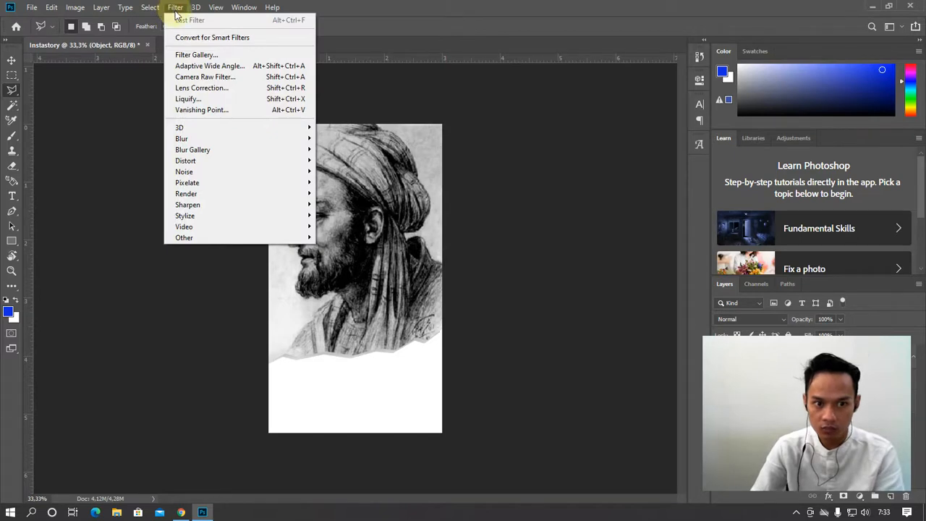
{"action": "left_click", "coordinate": [181, 55]}
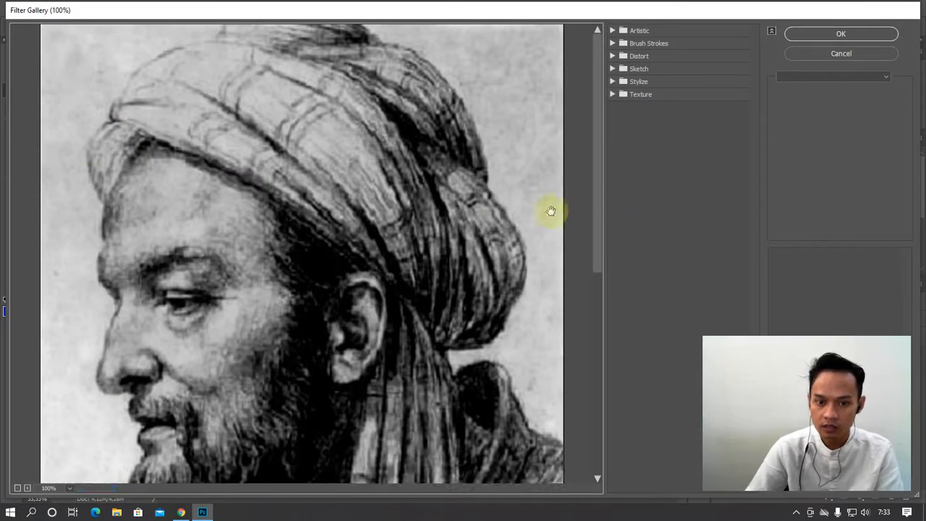
{"action": "left_click", "coordinate": [487, 214], "text": "ctrl+alt"}
{"action": "left_click", "coordinate": [488, 222], "text": "ctrl+alt"}
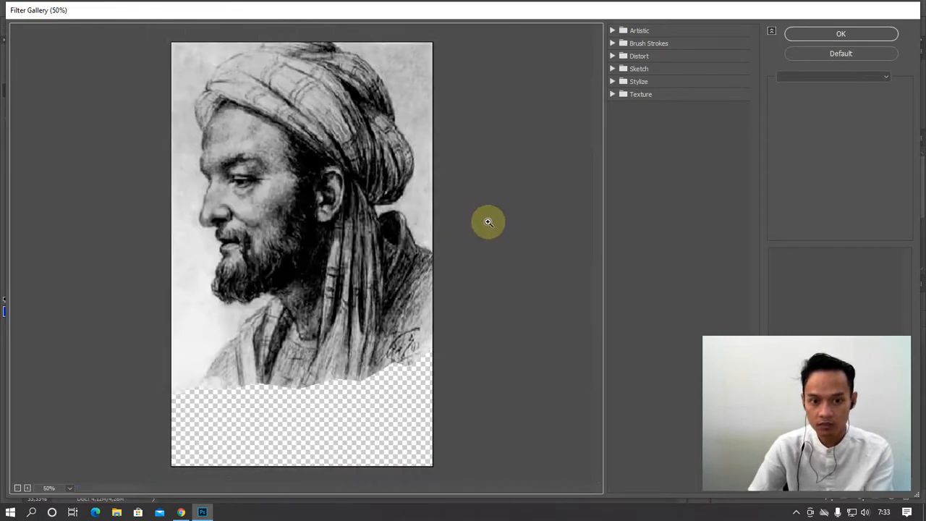
{"action": "left_click", "coordinate": [487, 227], "text": "ctrl"}
{"action": "left_click", "coordinate": [482, 219], "text": "ctrl"}
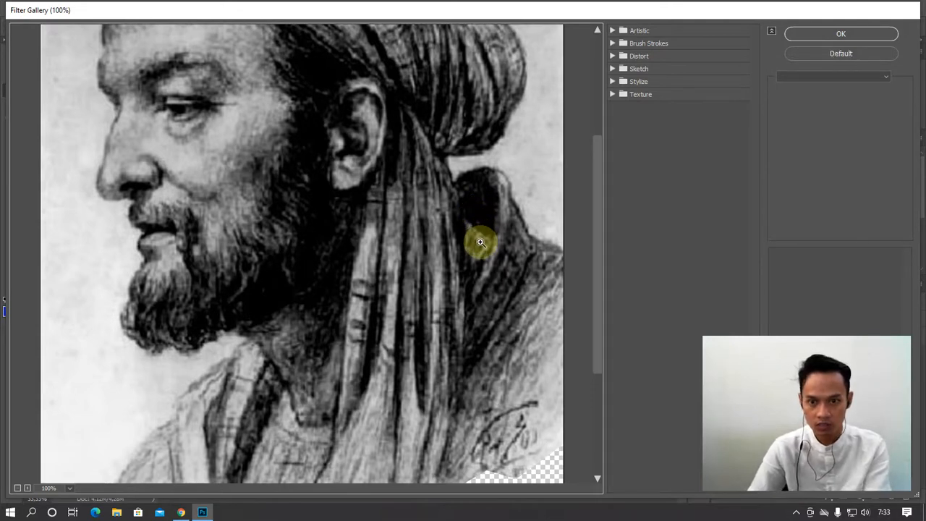
{"action": "left_click", "coordinate": [480, 242], "text": "alt"}
{"action": "left_click", "coordinate": [480, 242], "text": "alt"}
Compare Crosshatch, Dark Strokes and Ink Outlines, then apply Angled Strokes
{"action": "left_click", "coordinate": [613, 31]}
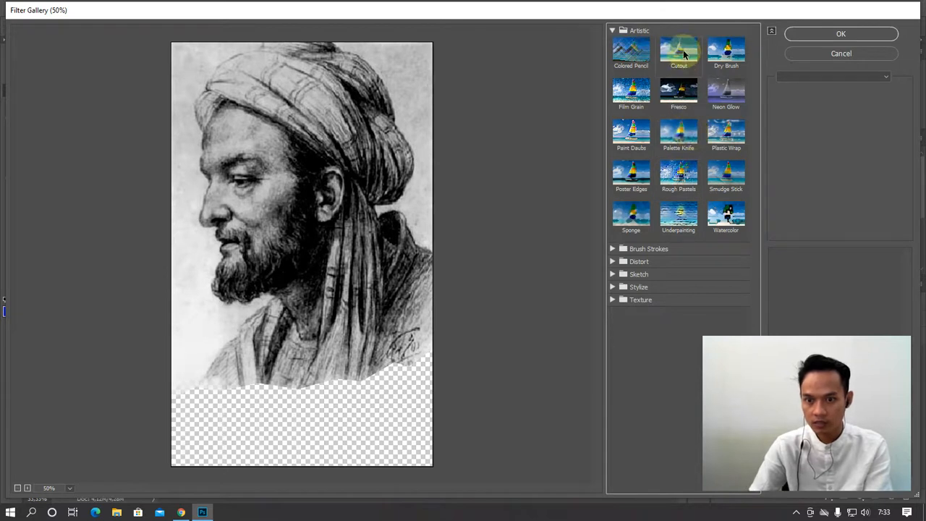
{"action": "left_click", "coordinate": [613, 249]}
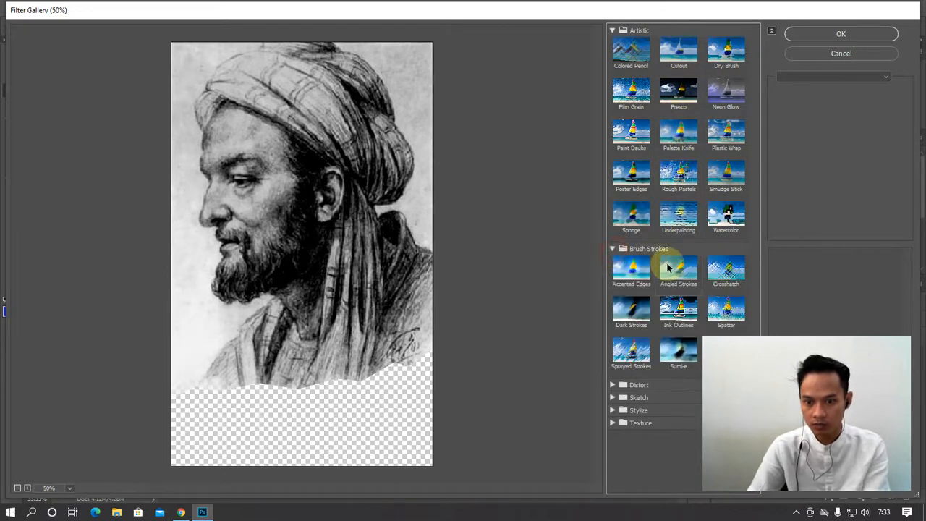
{"action": "left_click", "coordinate": [693, 275]}
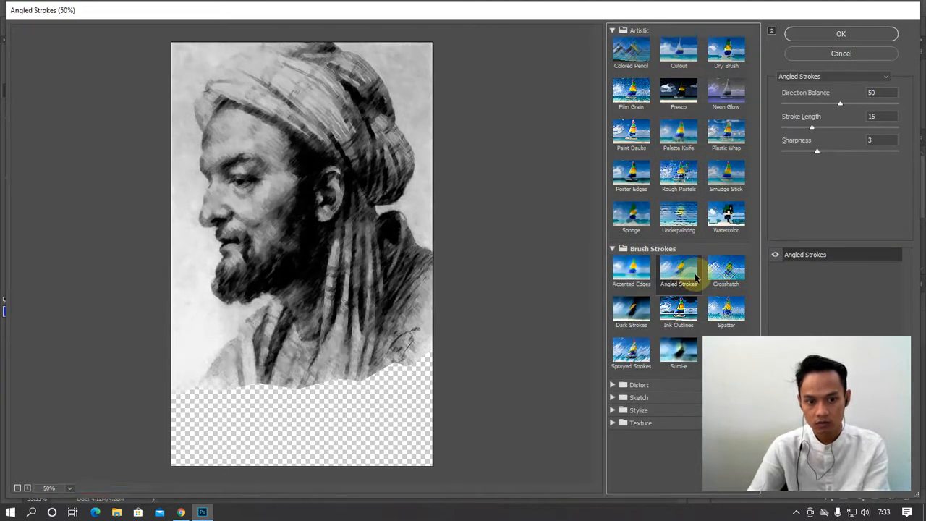
{"action": "left_click", "coordinate": [717, 271]}
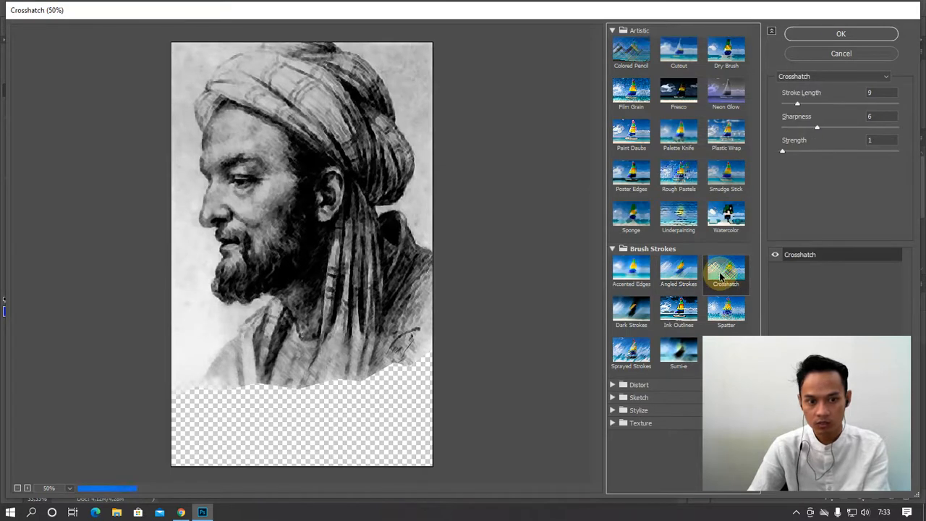
{"action": "left_click", "coordinate": [677, 271]}
{"action": "left_click", "coordinate": [642, 304]}
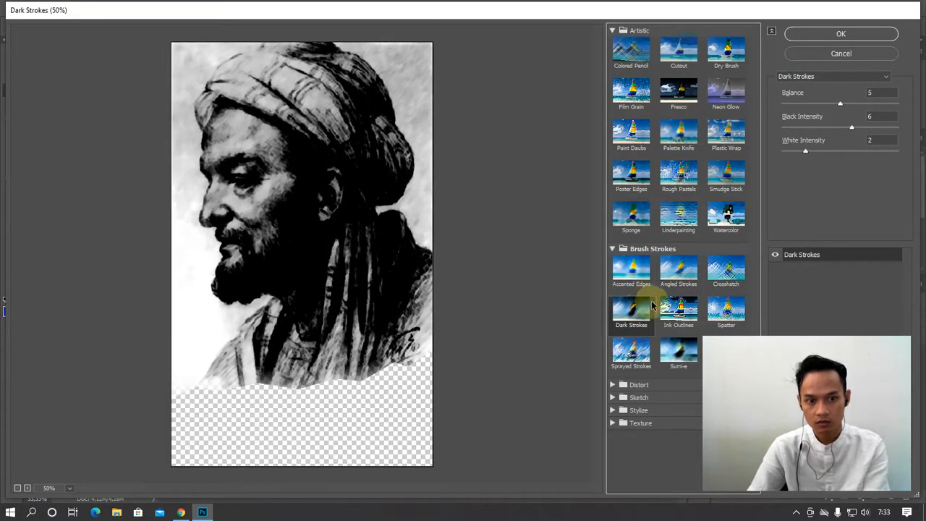
{"action": "left_click", "coordinate": [675, 307]}
{"action": "left_click", "coordinate": [679, 273]}
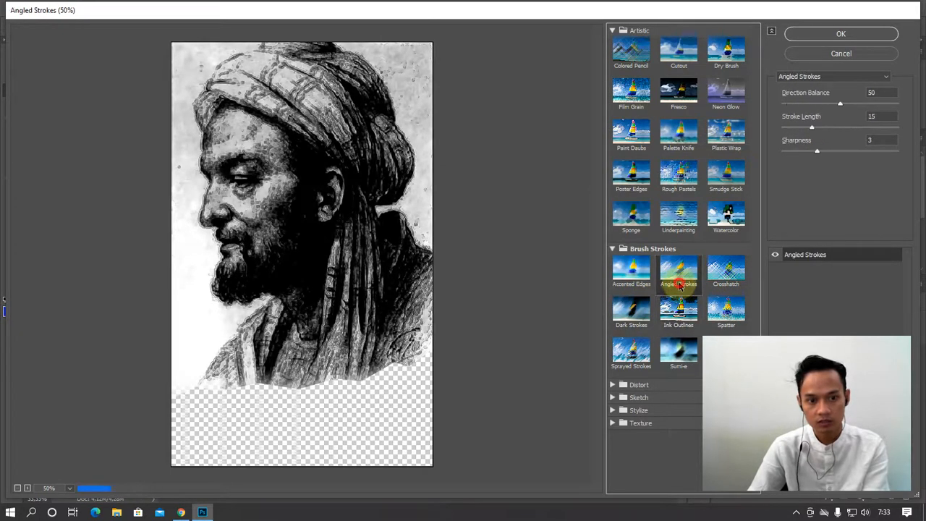
{"action": "left_click", "coordinate": [875, 34]}
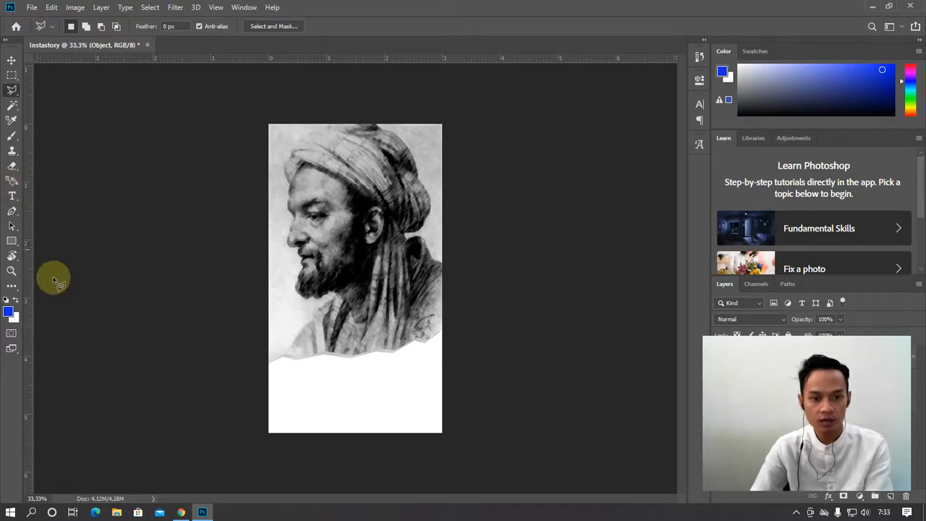
Search Google Images for 'Imam Al Ghazali' in a new Chrome tab
{"action": "left_click", "coordinate": [181, 512]}
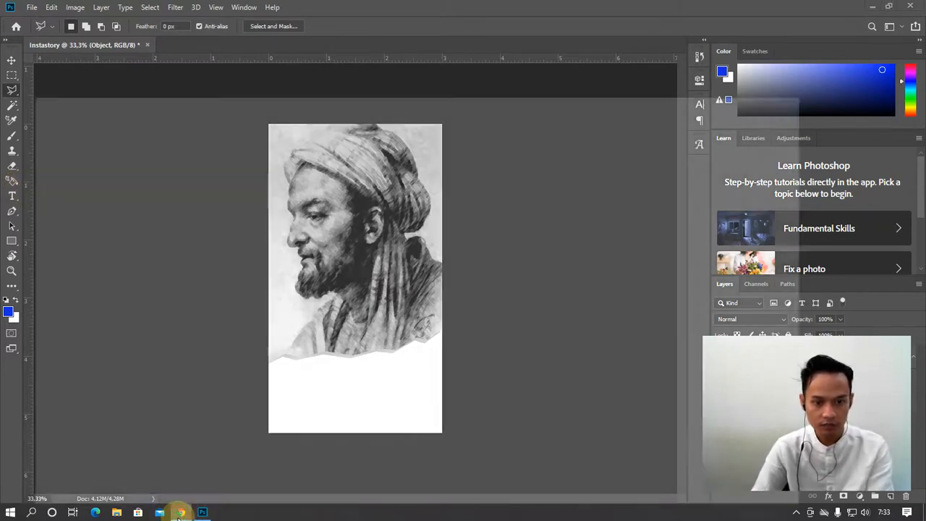
{"action": "left_click", "coordinate": [156, 10]}
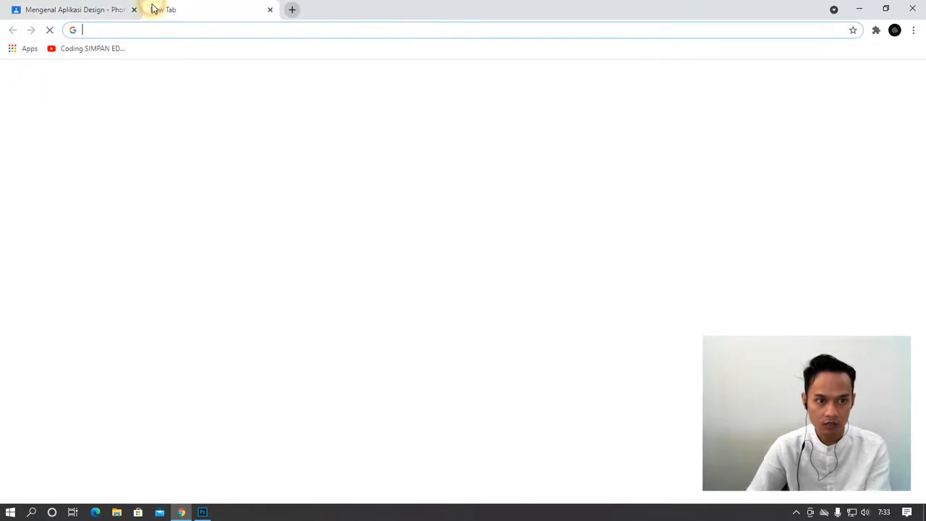
{"action": "left_click", "coordinate": [230, 29]}
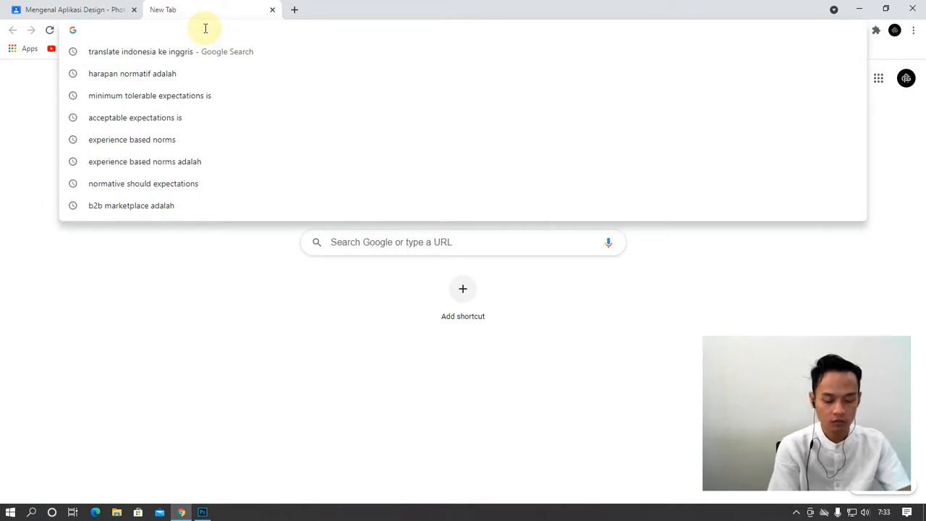
{"action": "type", "text": "Imam Al"}
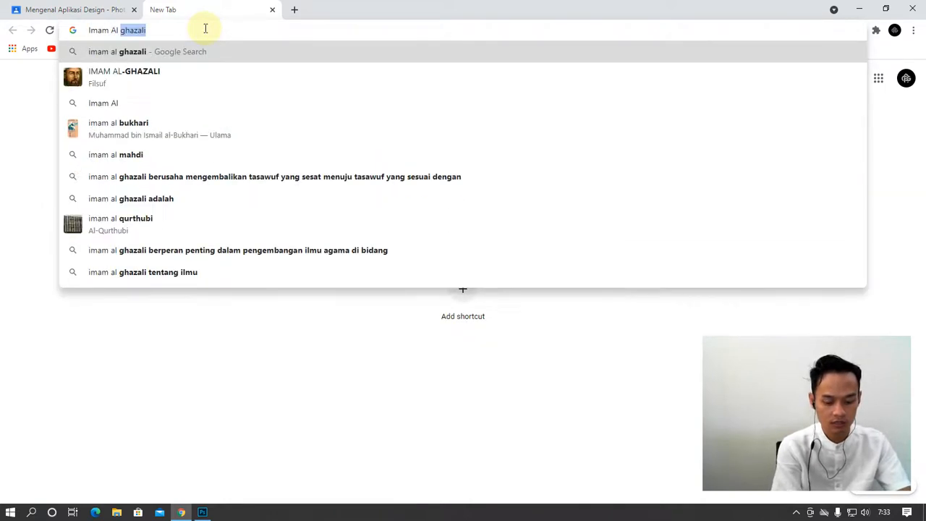
{"action": "type", "text": " Ghazali"}
{"action": "key", "text": "Return"}
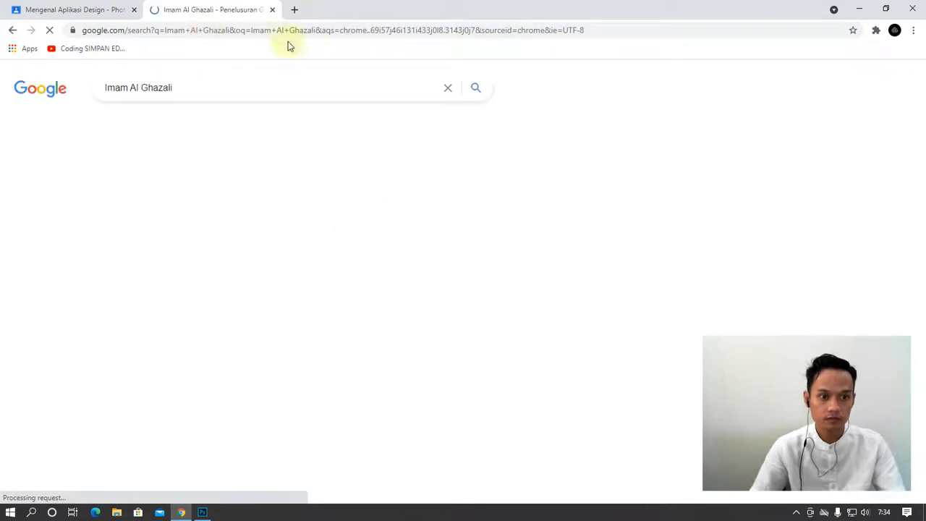
{"action": "left_click", "coordinate": [185, 125]}
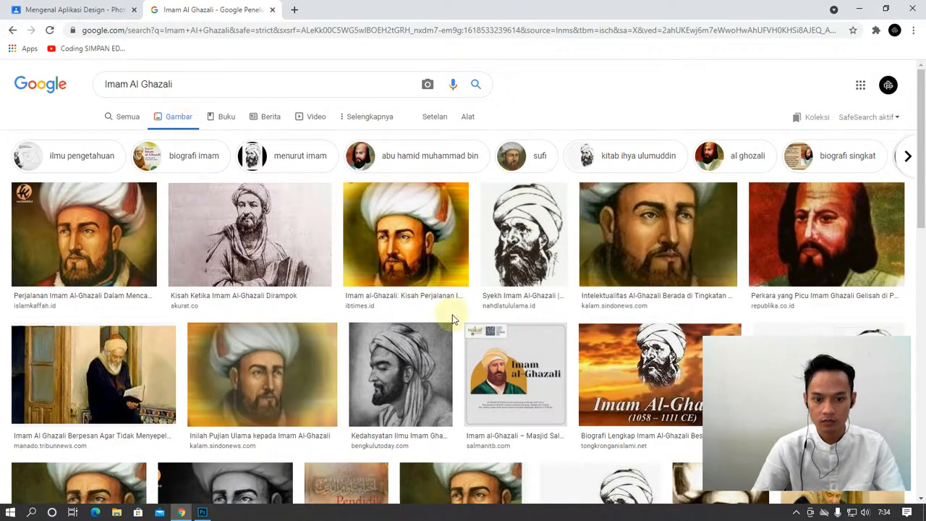
Refine to 'Imam Al Ghazali quote' and preview the black quote card with his portrait
{"action": "left_click", "coordinate": [183, 80]}
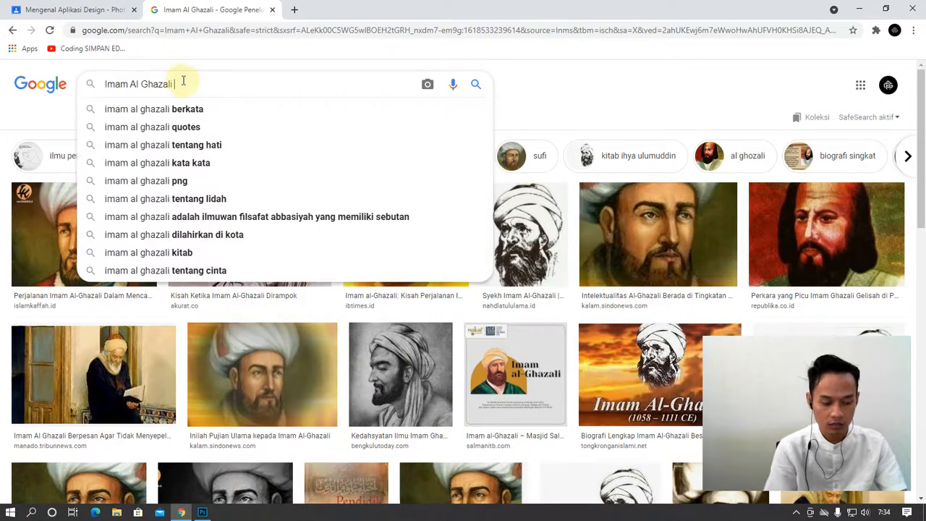
{"action": "type", "text": "quote"}
{"action": "key", "text": "Return"}
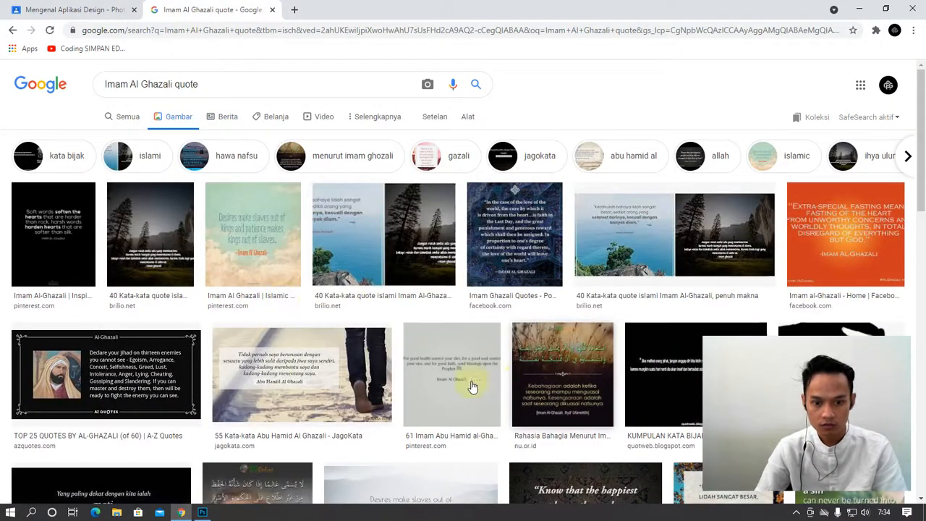
{"action": "left_click", "coordinate": [485, 393]}
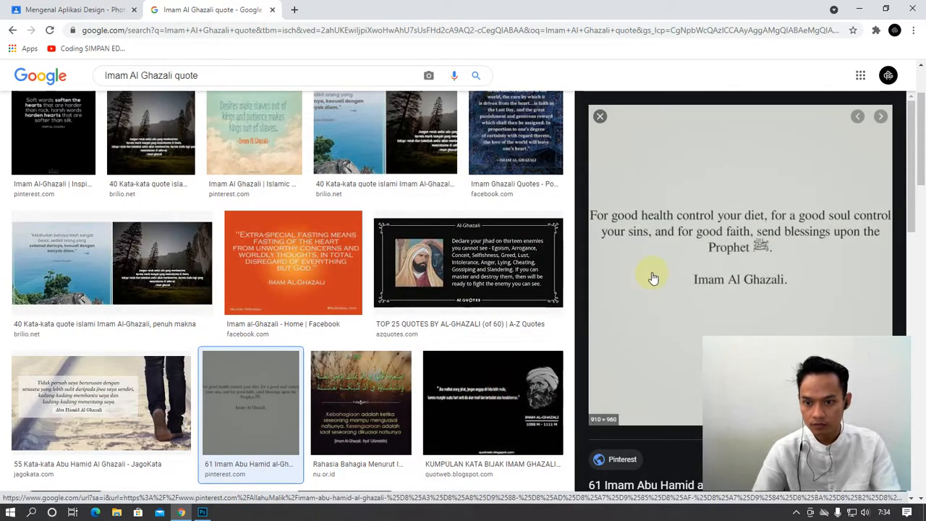
{"action": "left_click", "coordinate": [505, 416]}
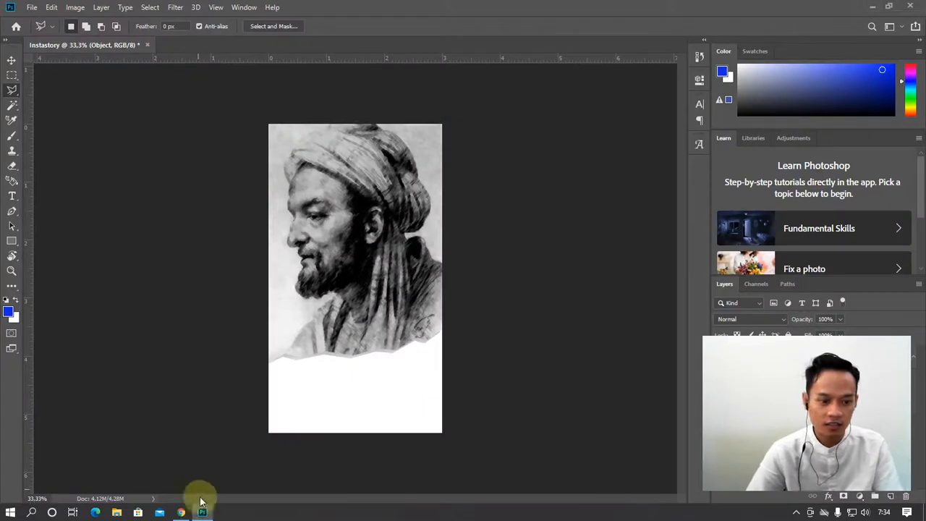
Start a text layer below the portrait and look up the quote wording in Chrome
{"action": "left_click", "coordinate": [11, 196]}
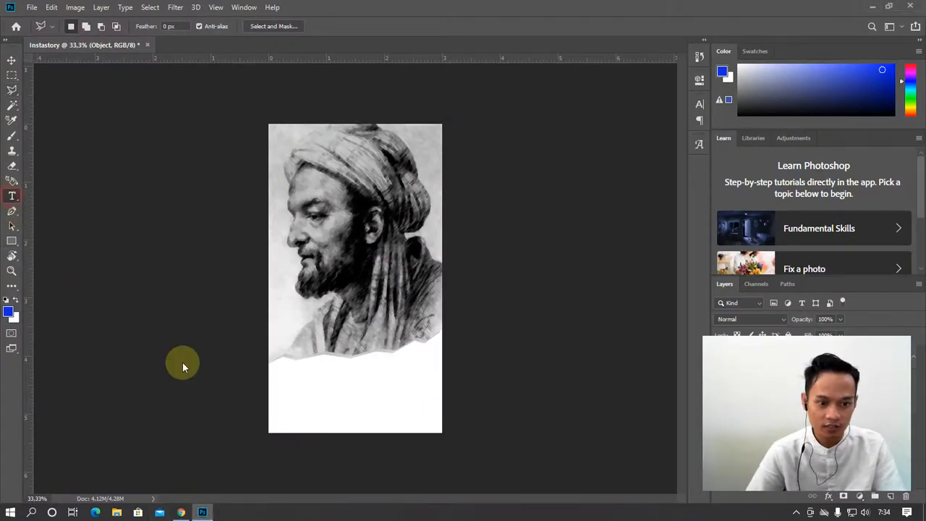
{"action": "left_click", "coordinate": [298, 383]}
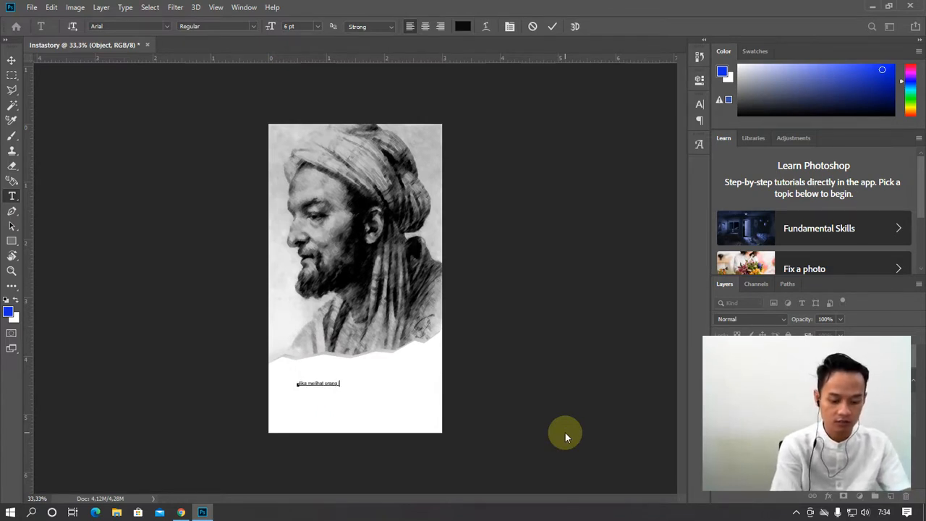
{"action": "key", "text": "alt+Tab"}
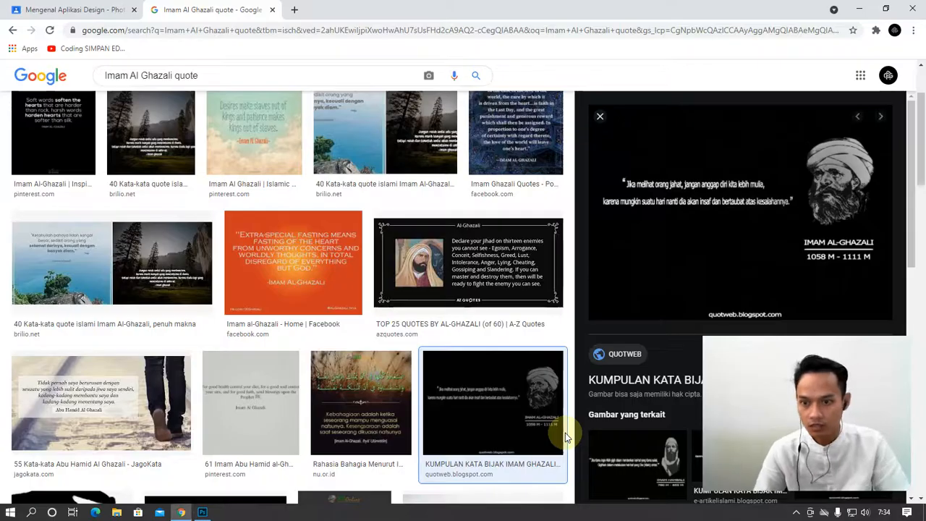
{"action": "key", "text": "alt+Tab"}
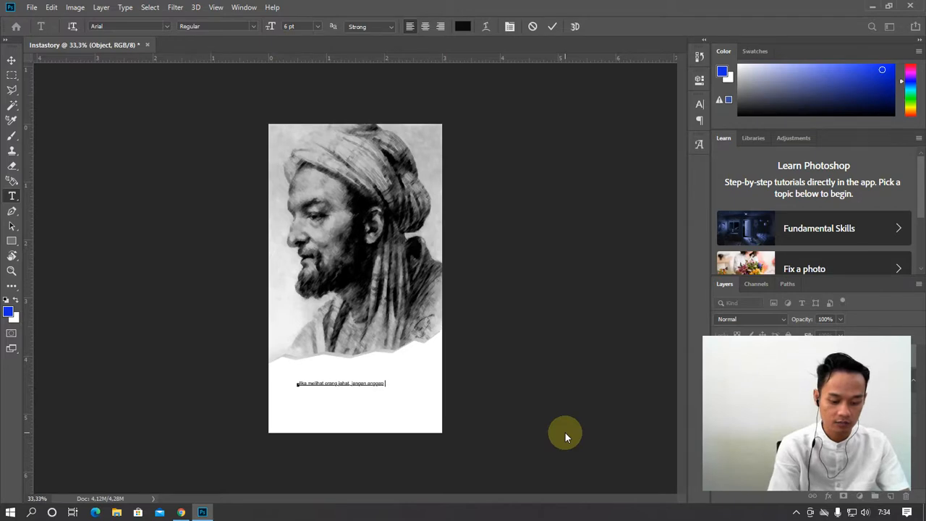
{"action": "key", "text": "alt+Tab"}
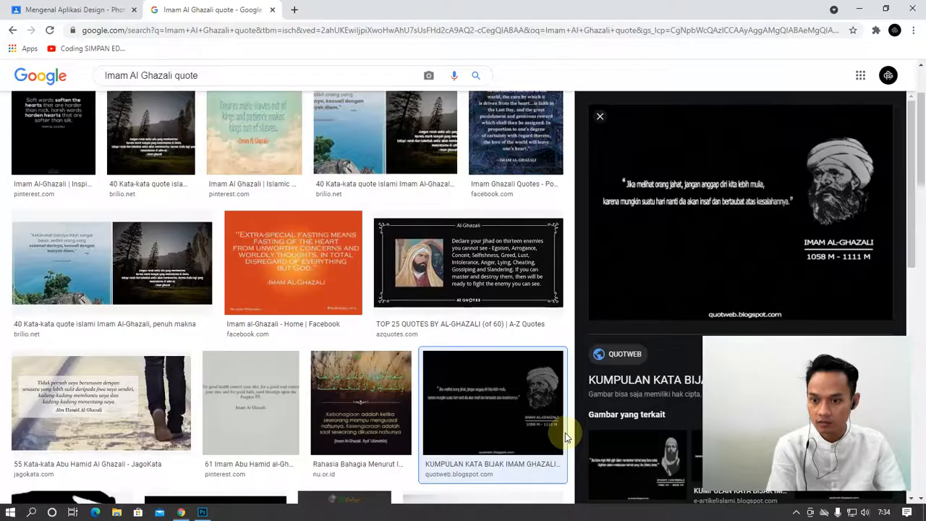
{"action": "key", "text": "alt+Tab"}
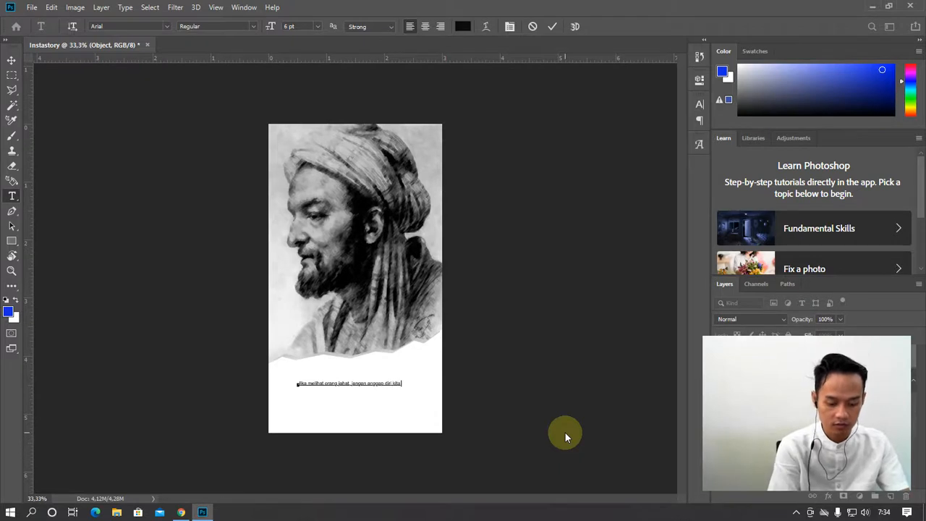
Type the quote from the browser, ending 'insaf dan bertaubat atas kesalahannya.'
{"action": "type", "text": "ulia."}
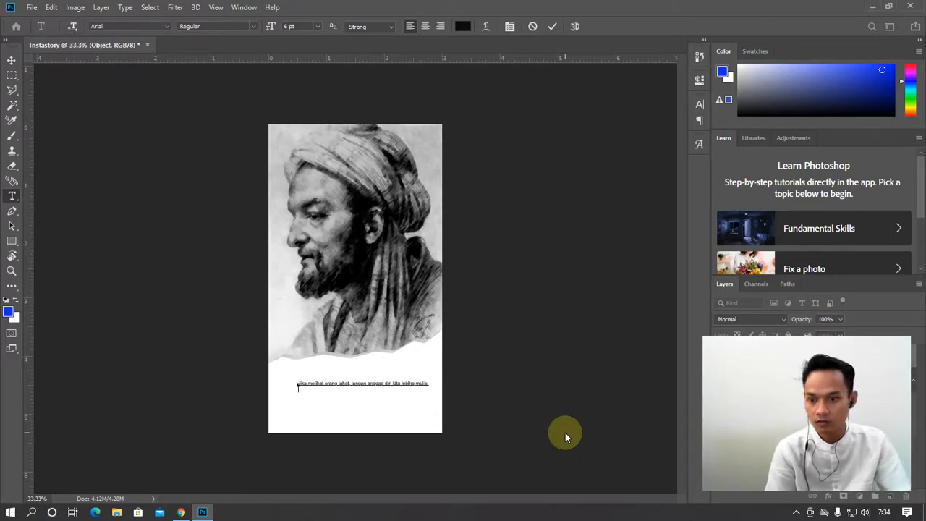
{"action": "key", "text": "alt+Tab"}
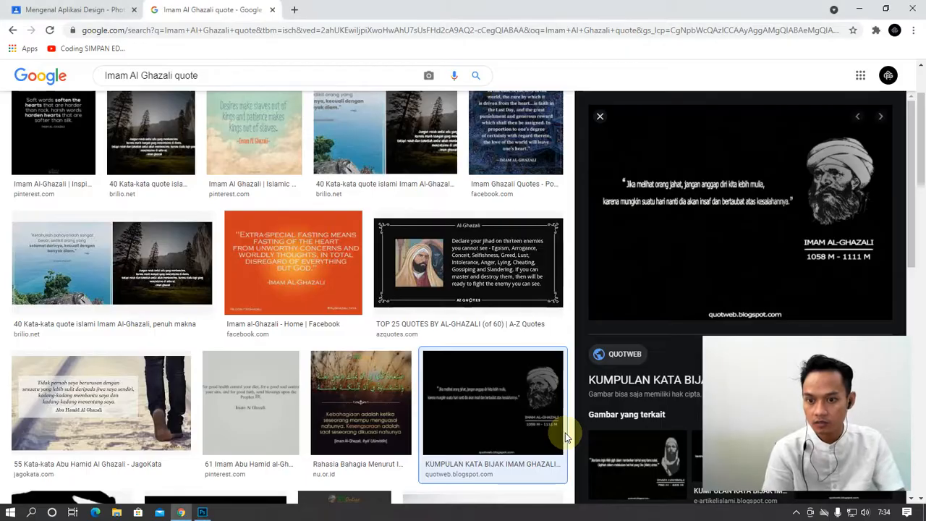
{"action": "key", "text": "alt+Tab"}
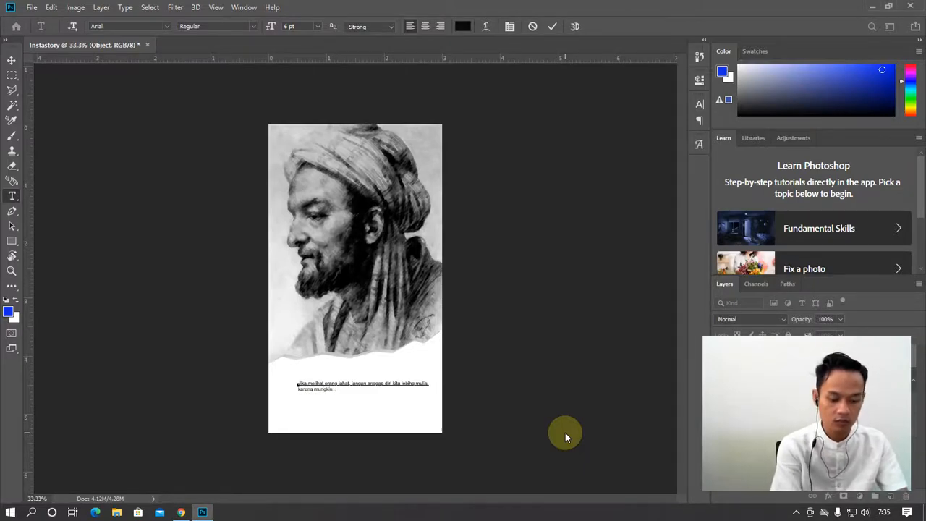
{"action": "key", "text": "alt+Tab"}
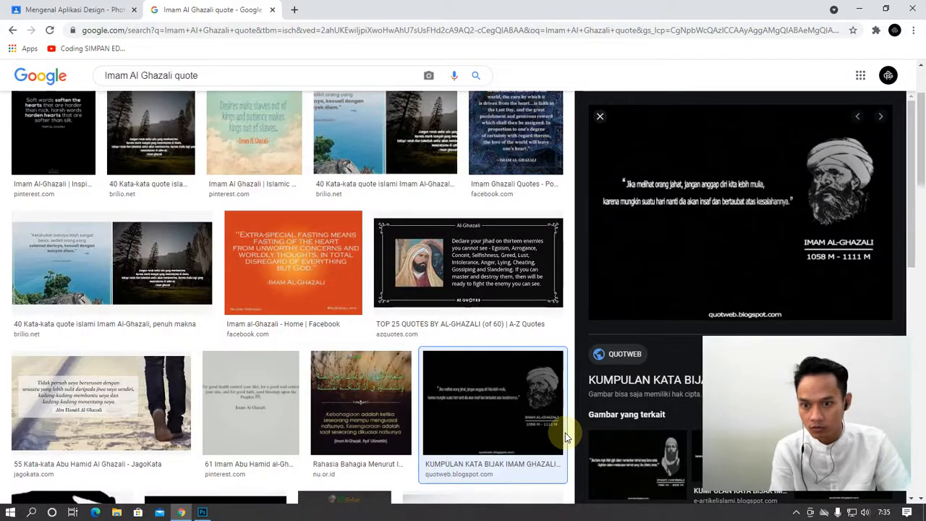
{"action": "key", "text": "alt+Tab"}
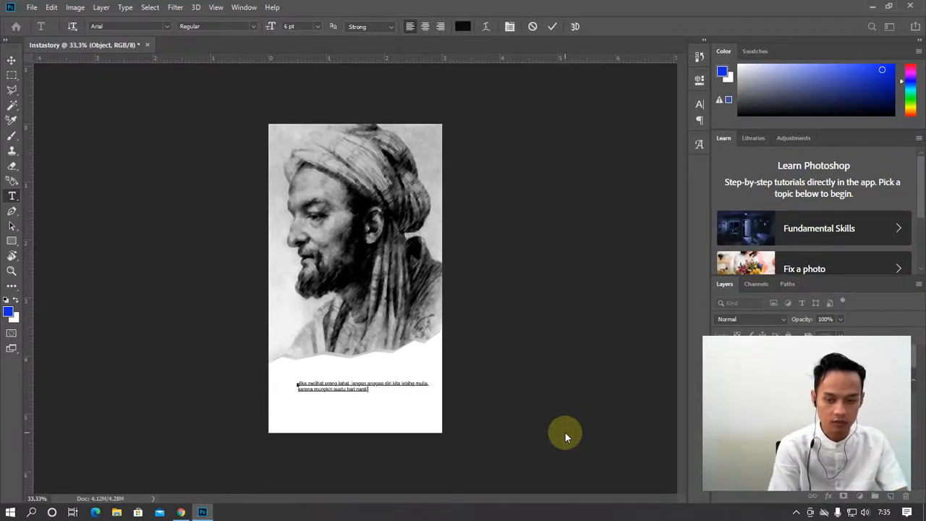
{"action": "key", "text": "alt+Tab"}
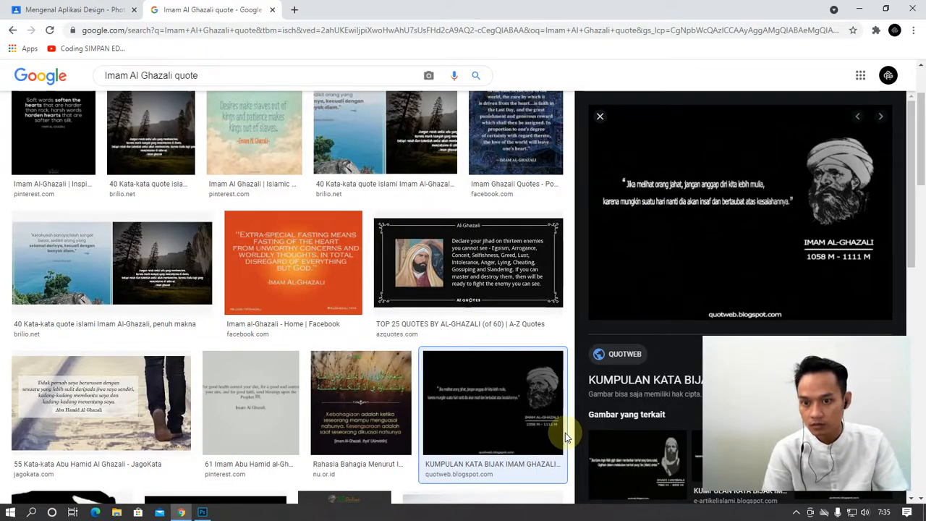
{"action": "key", "text": "alt+Tab"}
{"action": "type", "text": "ins"}
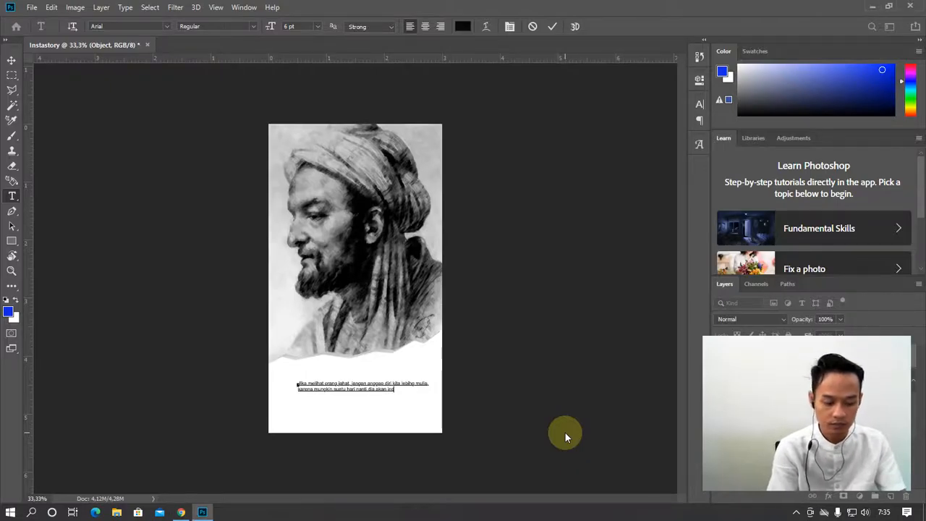
{"action": "type", "text": "af dan ber"}
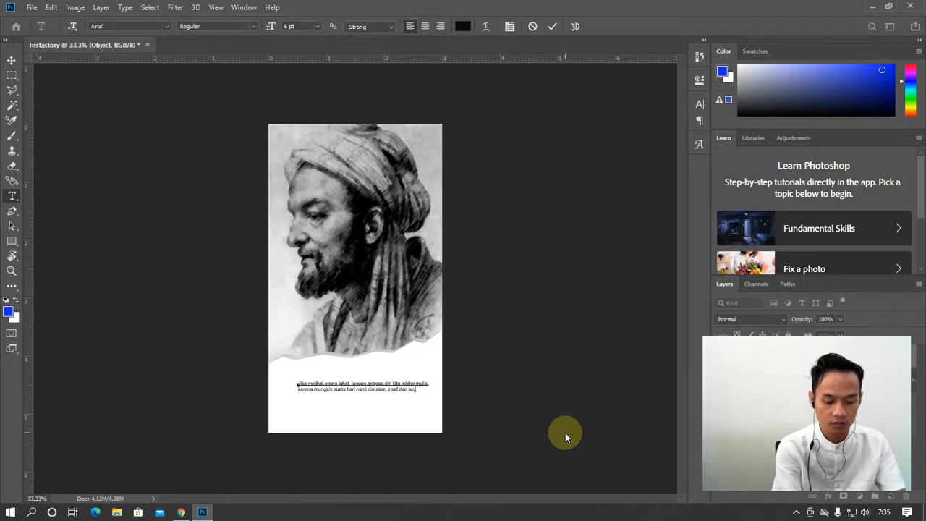
{"action": "type", "text": "taubat"}
{"action": "key", "text": "alt+Tab"}
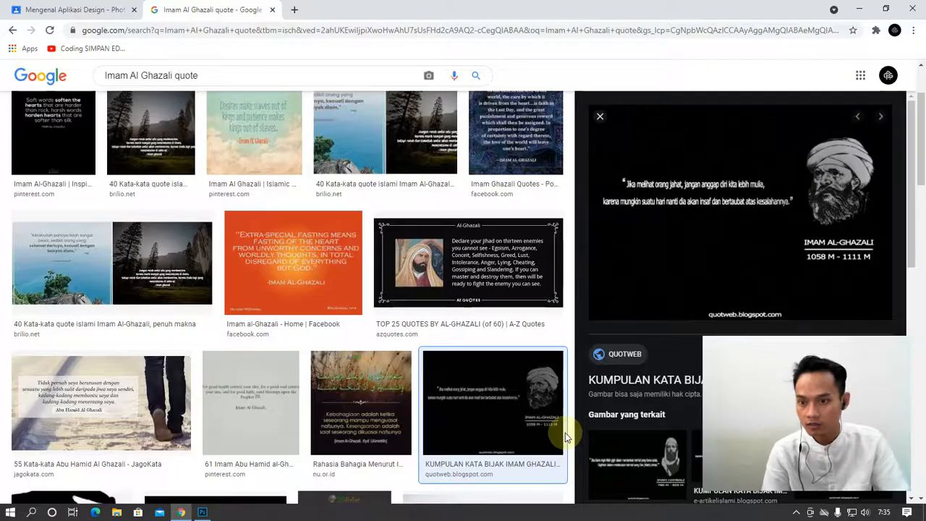
{"action": "key", "text": "alt+Tab"}
{"action": "type", "text": "atas"}
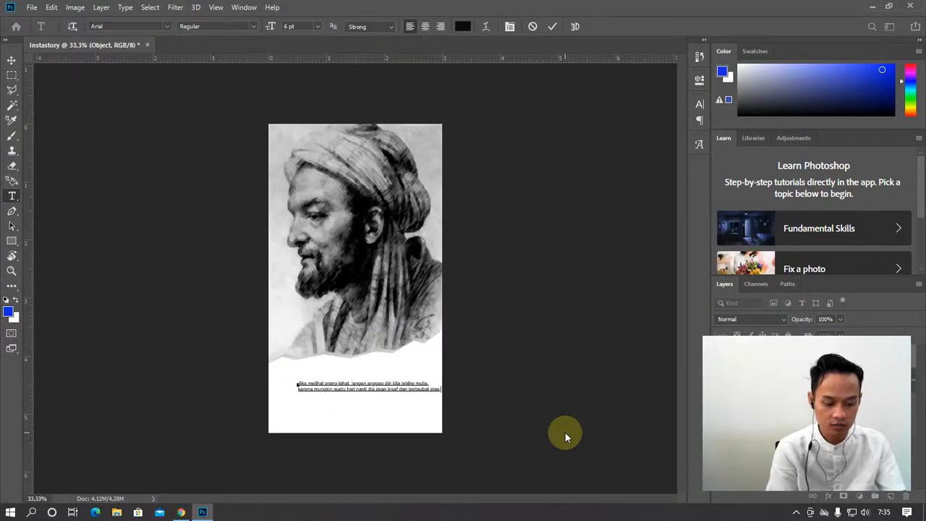
{"action": "type", "text": " kesalahannya"}
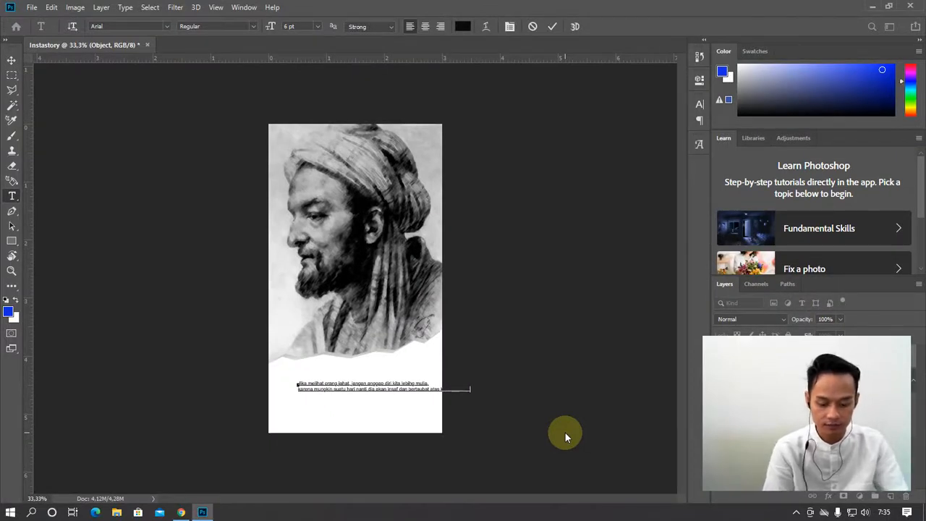
{"action": "type", "text": "."}
Centre-align the quote and drag it centred below the portrait
{"action": "key", "text": "ctrl+a"}
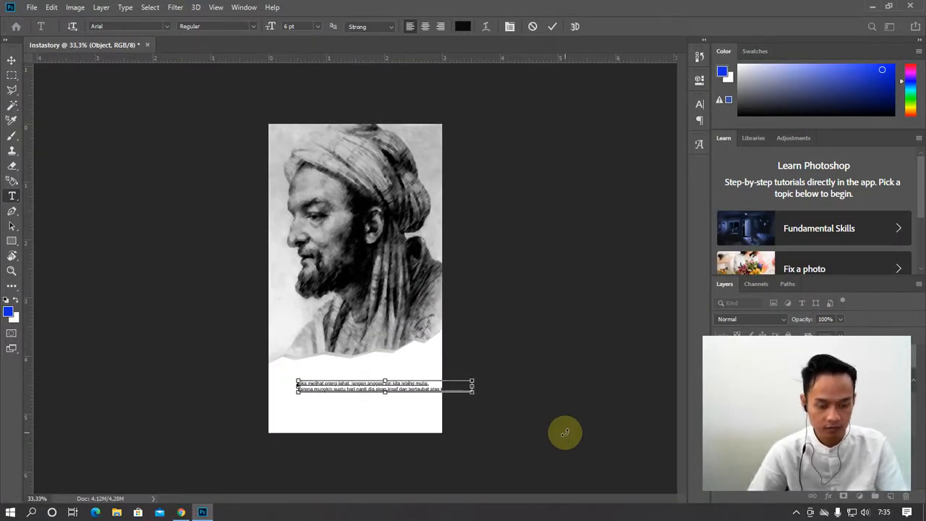
{"action": "left_click", "coordinate": [425, 26]}
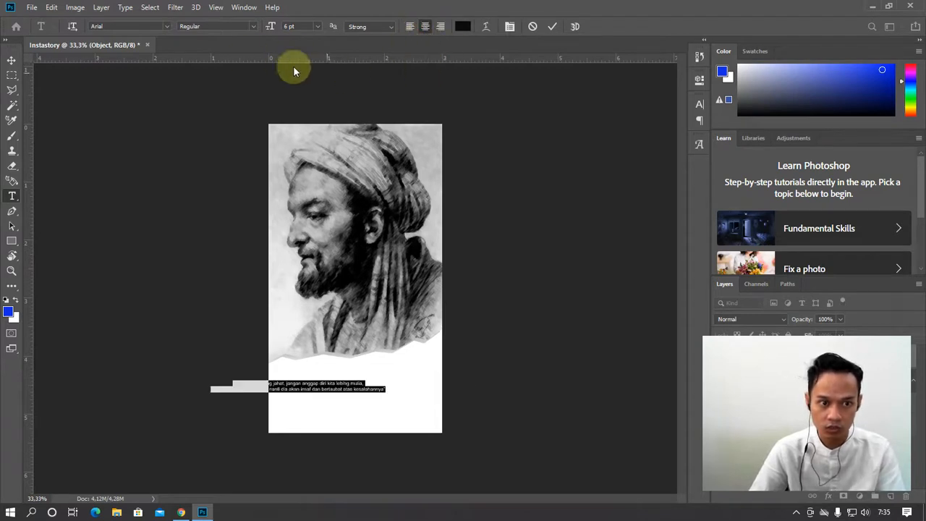
{"action": "left_click", "coordinate": [12, 59]}
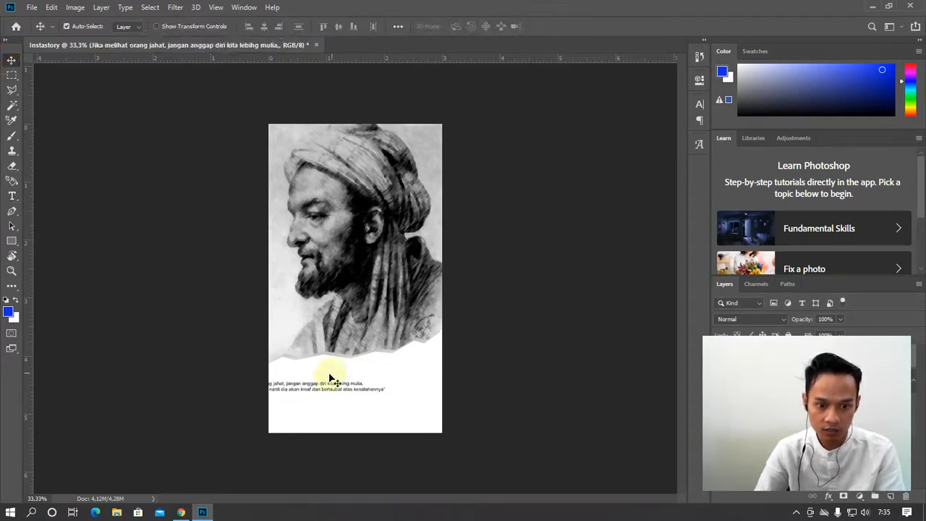
{"action": "left_click_drag", "start_coordinate": [331, 378], "coordinate": [379, 399]}
{"action": "left_click", "coordinate": [11, 196]}
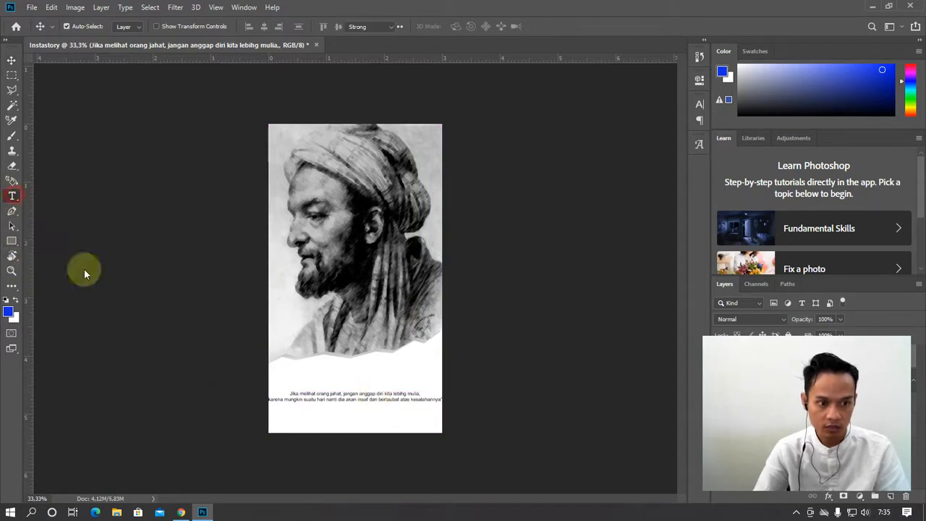
Enlarge the whole quote from 6 pt to 13 pt
{"action": "left_click", "coordinate": [359, 405]}
{"action": "key", "text": "ctrl+a"}
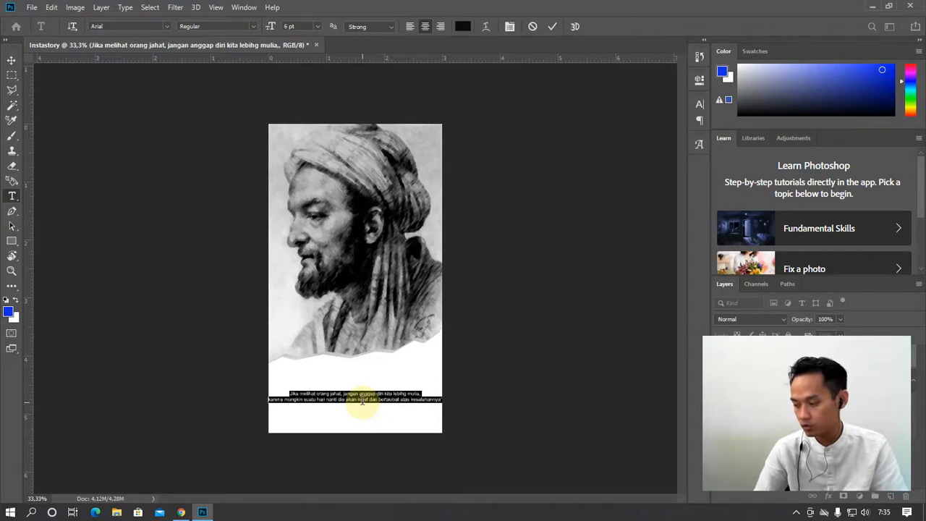
{"action": "key", "text": "ctrl+shift+period"}
{"action": "key", "text": "ctrl+shift+period"}
{"action": "key", "text": "ctrl+shift+period"}
{"action": "key", "text": "ctrl+shift+period"}
{"action": "key", "text": "ctrl+shift+period"}
{"action": "key", "text": "ctrl+shift+period"}
{"action": "key", "text": "ctrl+shift+period"}
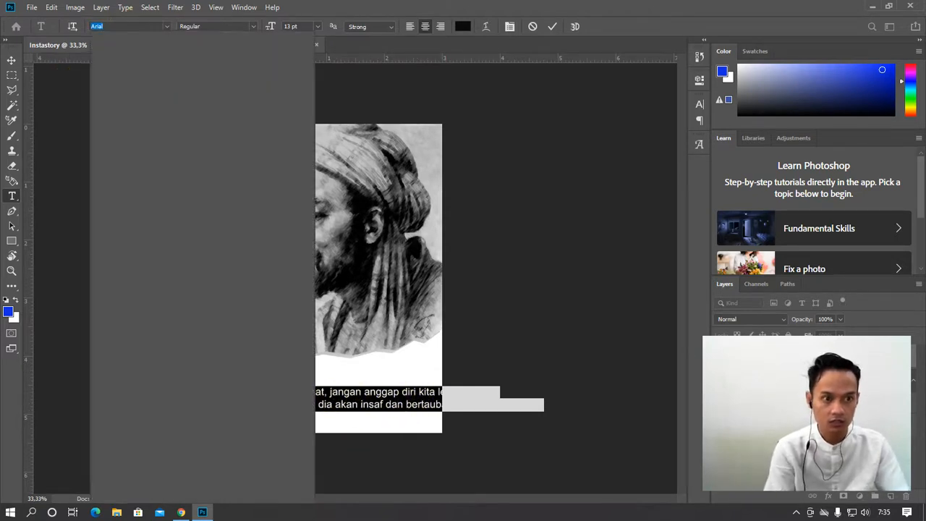
{"action": "left_click", "coordinate": [23, 224]}
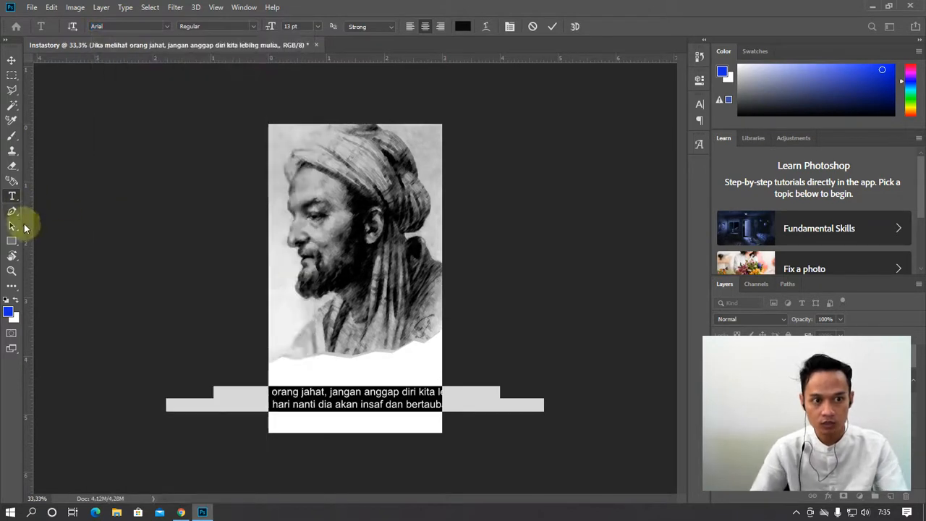
{"action": "left_click", "coordinate": [376, 400]}
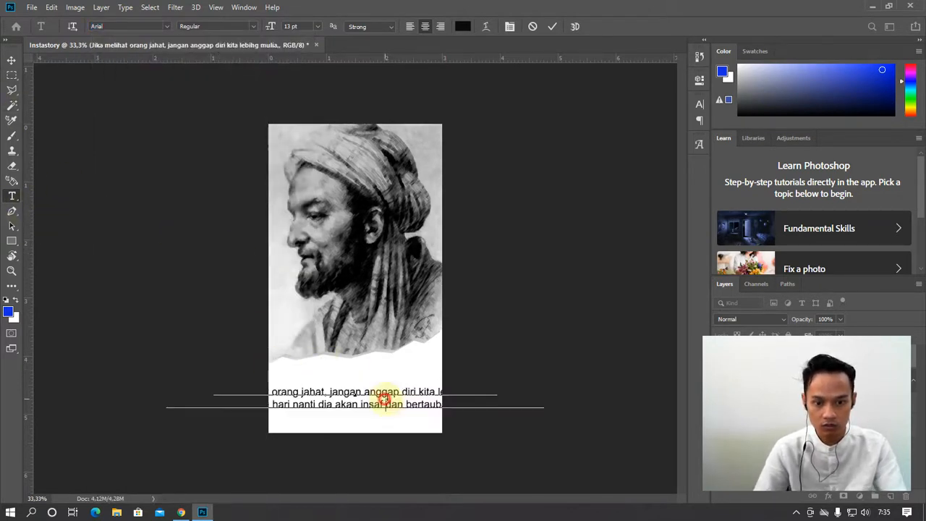
Break the quote into four lines, after 'jahat,' and before 'dan'
{"action": "left_click", "coordinate": [402, 391]}
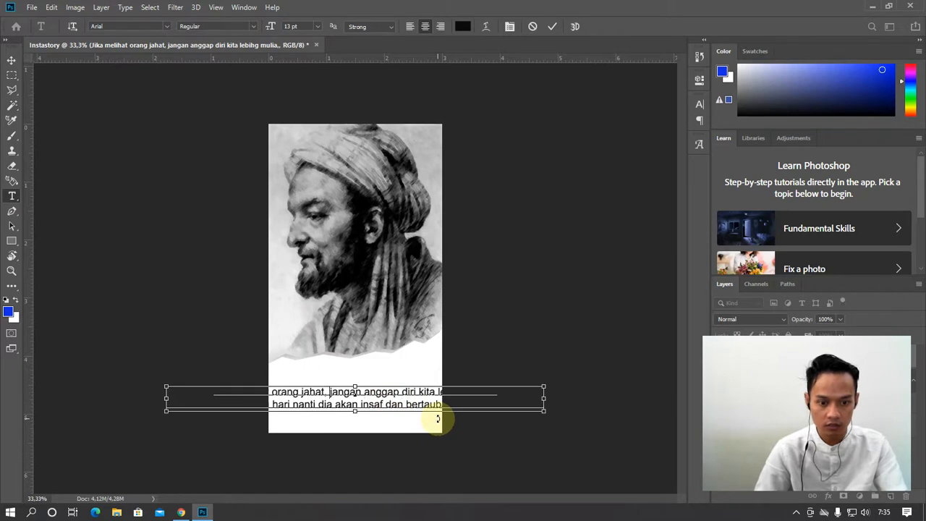
{"action": "key", "text": "Return"}
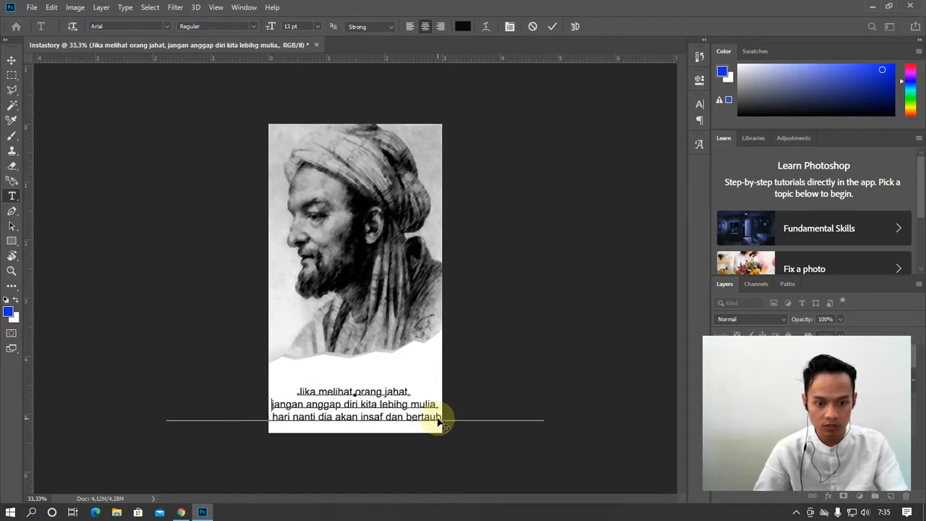
{"action": "left_click", "coordinate": [385, 417]}
{"action": "key", "text": "Return"}
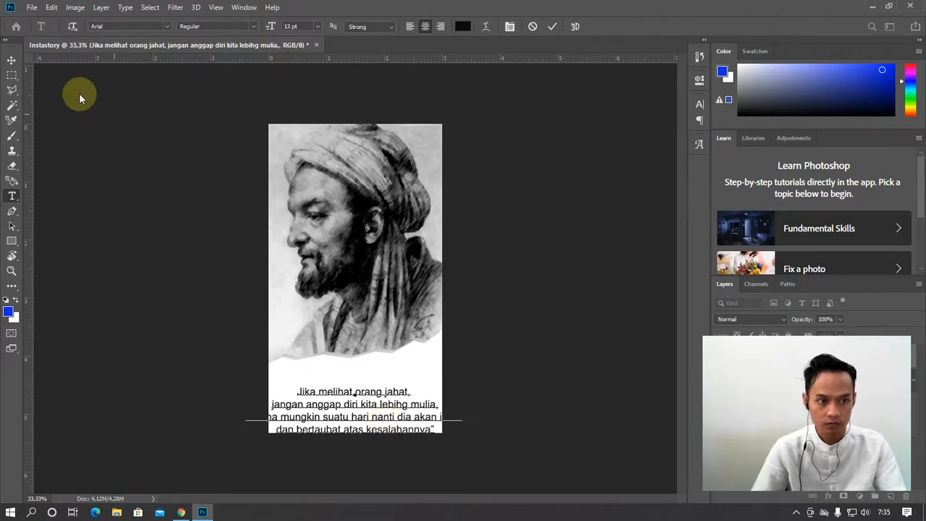
{"action": "left_click", "coordinate": [12, 61]}
Scale the quote to about 92% and nudge it up to fit below the portrait
{"action": "left_click_drag", "start_coordinate": [372, 411], "coordinate": [382, 391]}
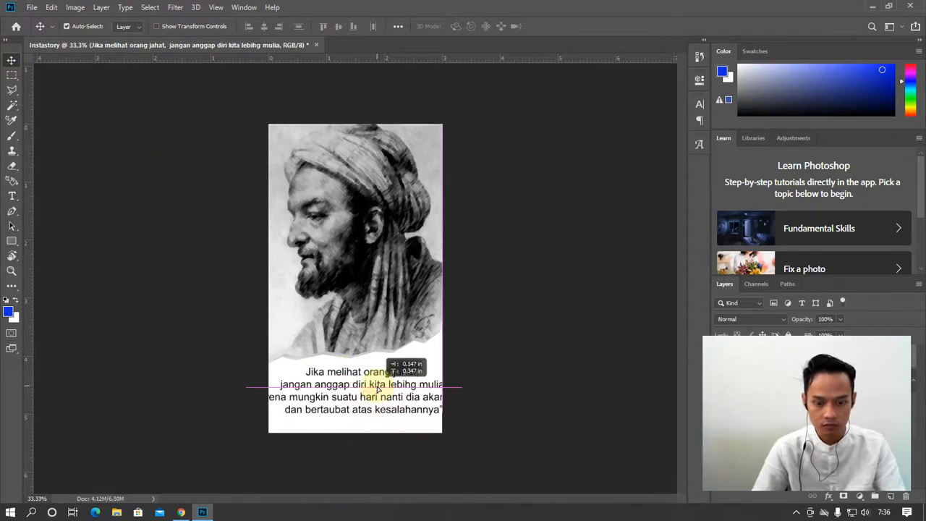
{"action": "key", "text": "ctrl+t"}
{"action": "mouse_move", "coordinate": [474, 367]}
{"action": "left_mouse_down"}
{"action": "mouse_move", "coordinate": [443, 390]}
{"action": "mouse_move", "coordinate": [477, 372]}
{"action": "left_mouse_up"}
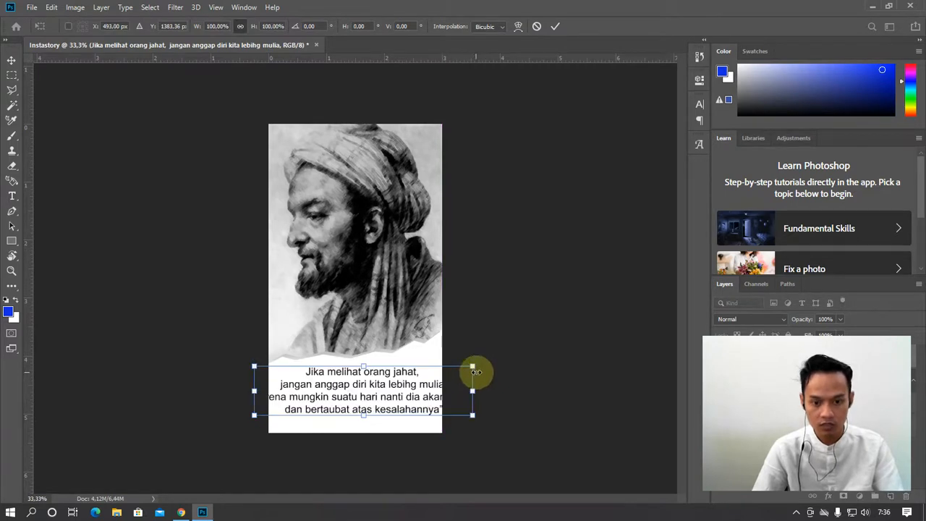
{"action": "key", "text": "Return"}
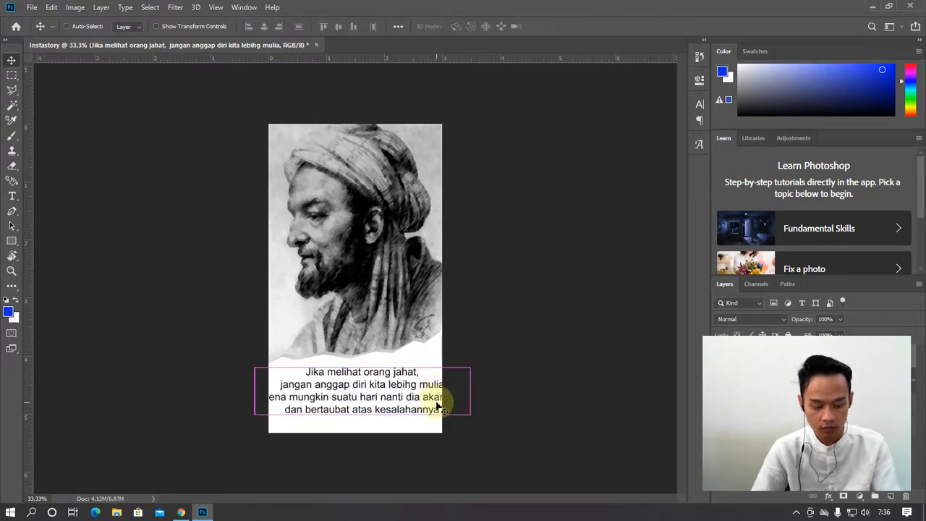
{"action": "key", "text": "ctrl+t"}
{"action": "left_click_drag", "start_coordinate": [472, 367], "coordinate": [427, 391]}
{"action": "key", "text": "Escape"}
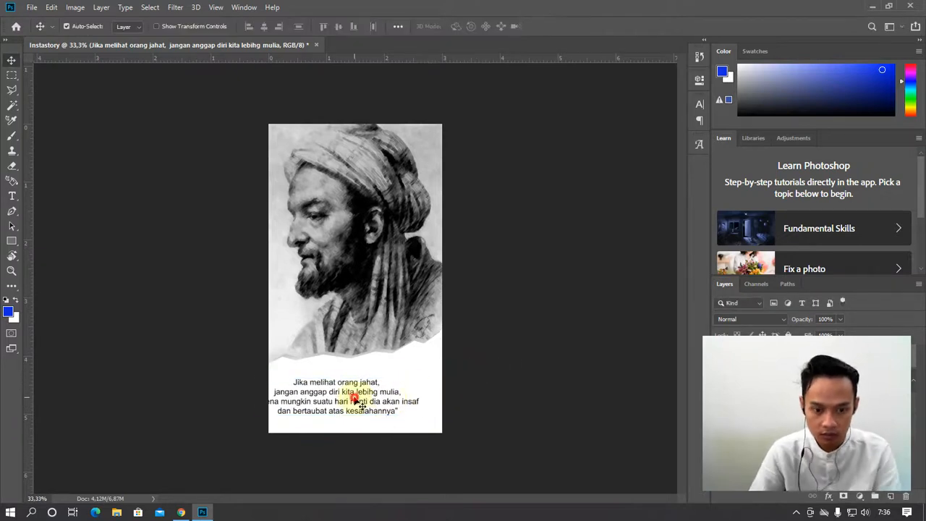
{"action": "left_click_drag", "start_coordinate": [354, 403], "coordinate": [377, 395]}
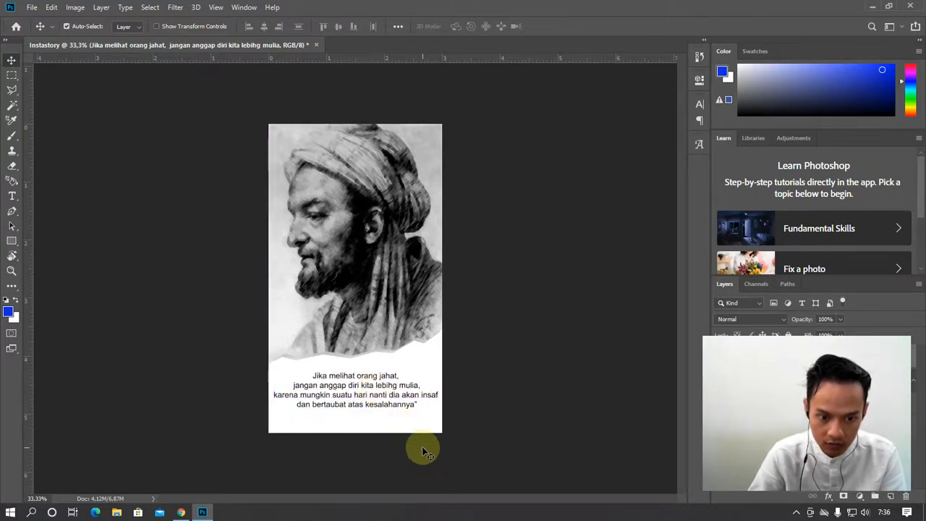
{"action": "key", "text": "Up"}
{"action": "key", "text": "Up"}
{"action": "key", "text": "Up"}
{"action": "key", "text": "Up"}
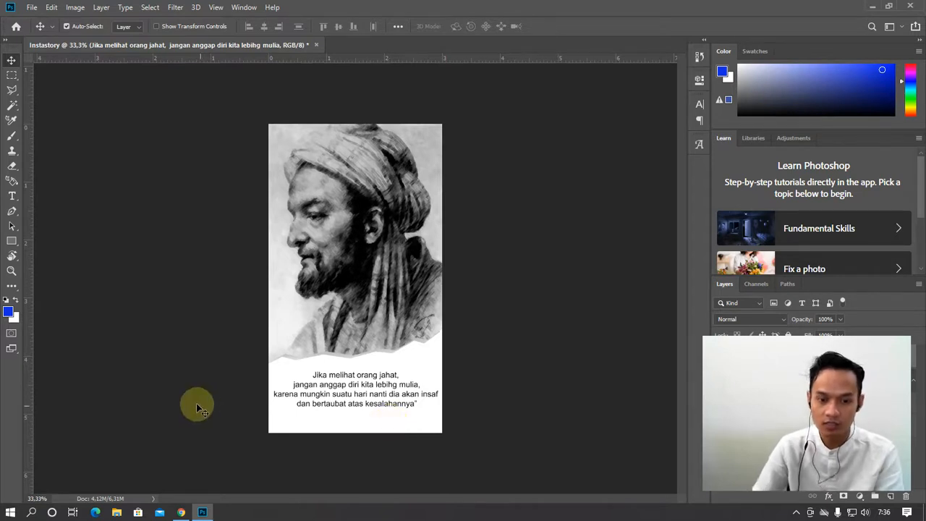
Add the '~ Imam Al Ghazali ~' attribution and centre it beneath the quote
{"action": "left_click", "coordinate": [12, 197]}
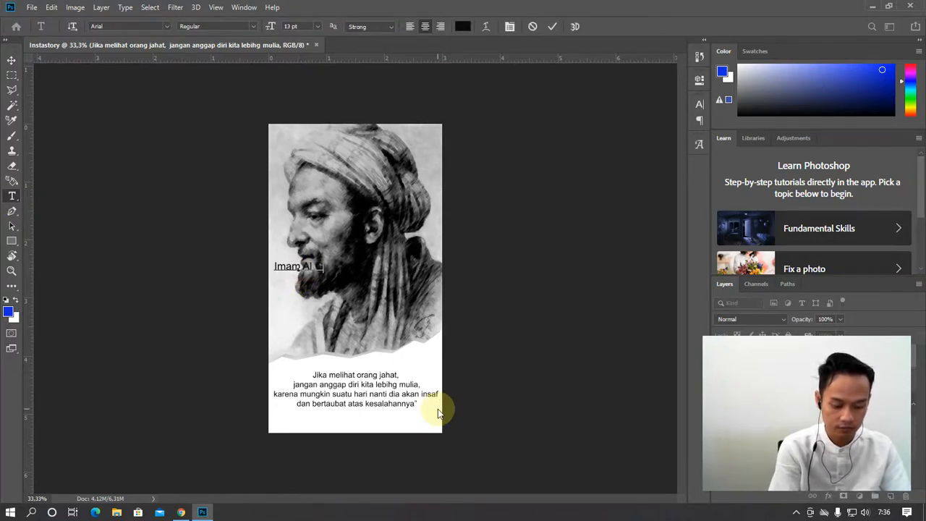
{"action": "type", "text": "ali"}
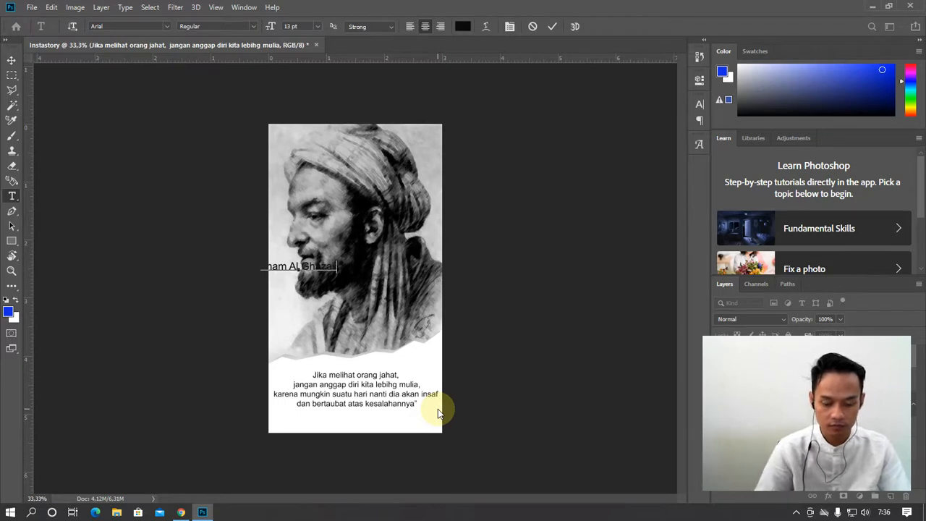
{"action": "type", "text": " -"}
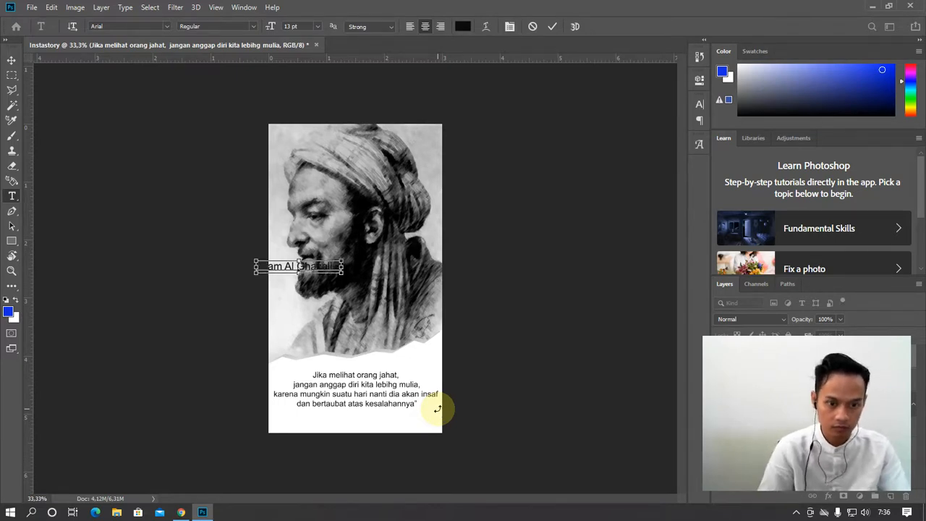
{"action": "type", "text": "-"}
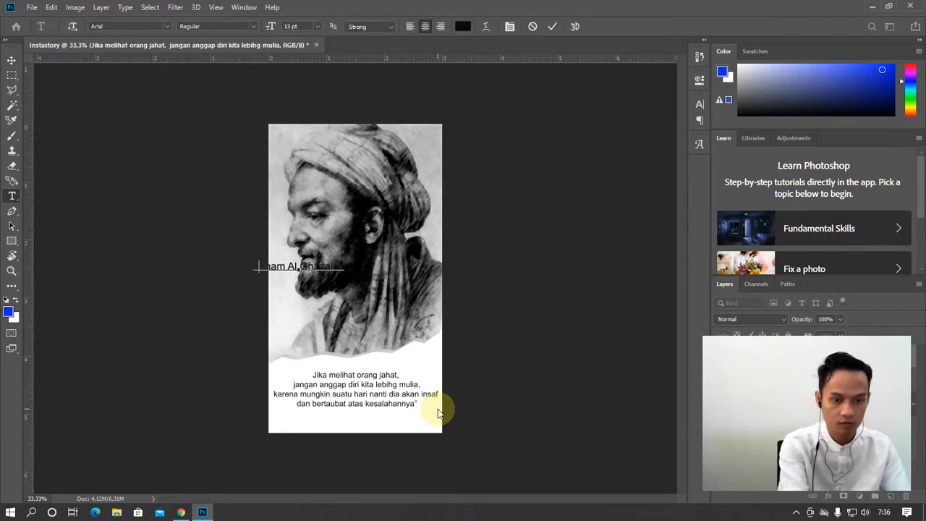
{"action": "left_click", "coordinate": [11, 60]}
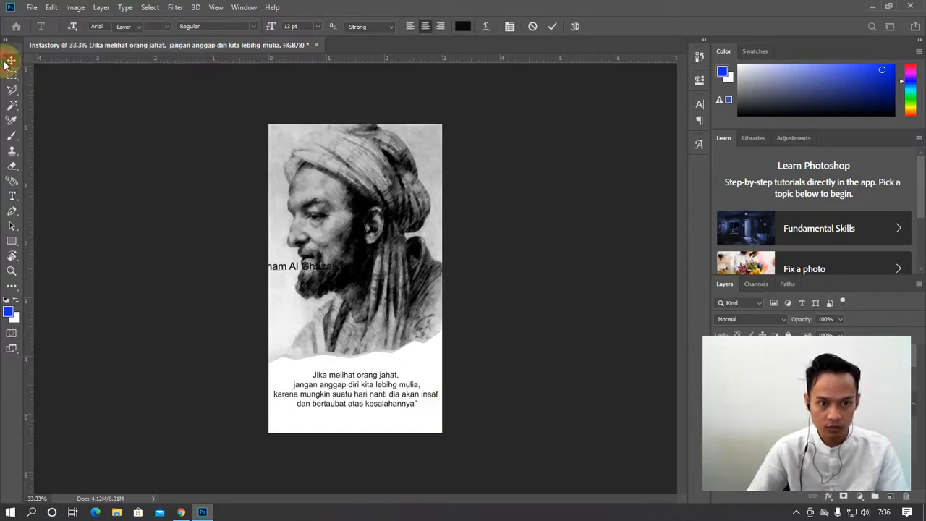
{"action": "left_click_drag", "start_coordinate": [325, 268], "coordinate": [388, 423]}
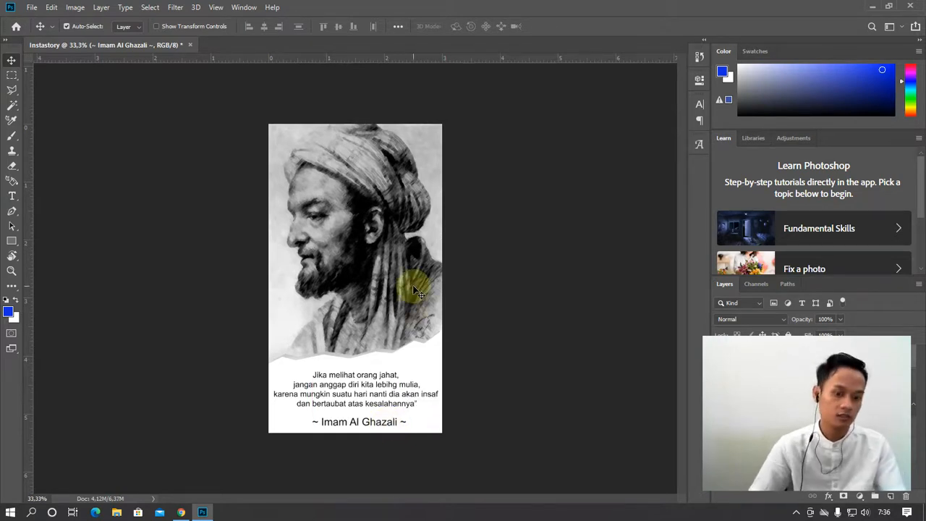
{"action": "key", "text": "Left"}
{"action": "key", "text": "Left"}
{"action": "key", "text": "Left"}
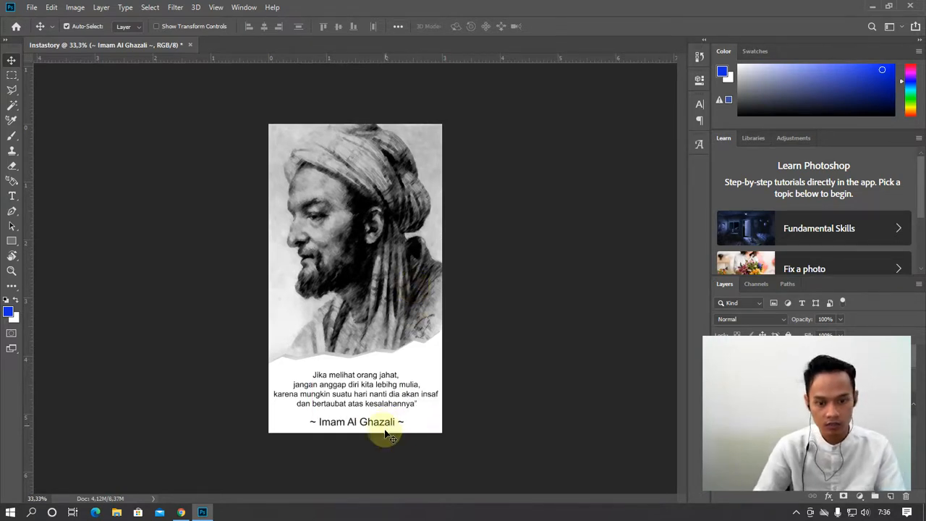
{"action": "left_click_drag", "start_coordinate": [382, 424], "coordinate": [381, 421]}
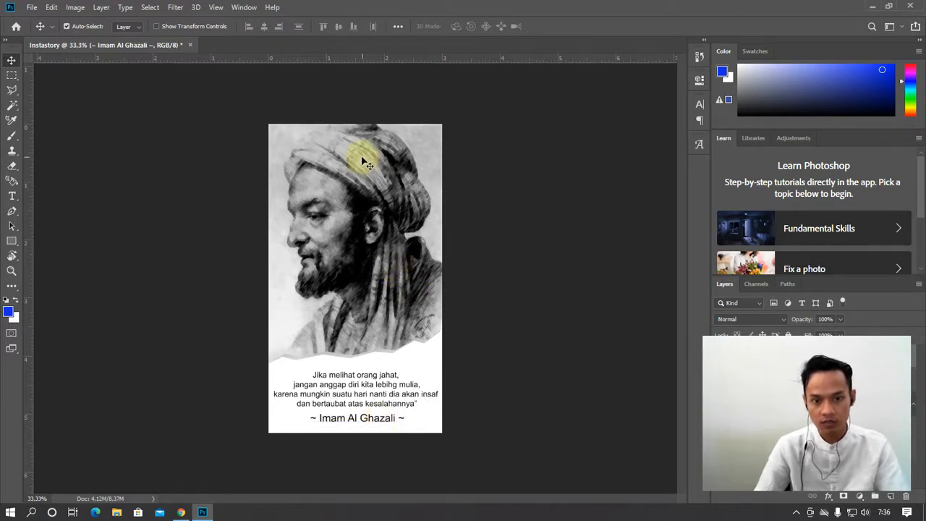
Bring up the File > Open dialog, then close it without opening anything
{"action": "left_click", "coordinate": [20, 7]}
{"action": "left_click", "coordinate": [45, 32]}
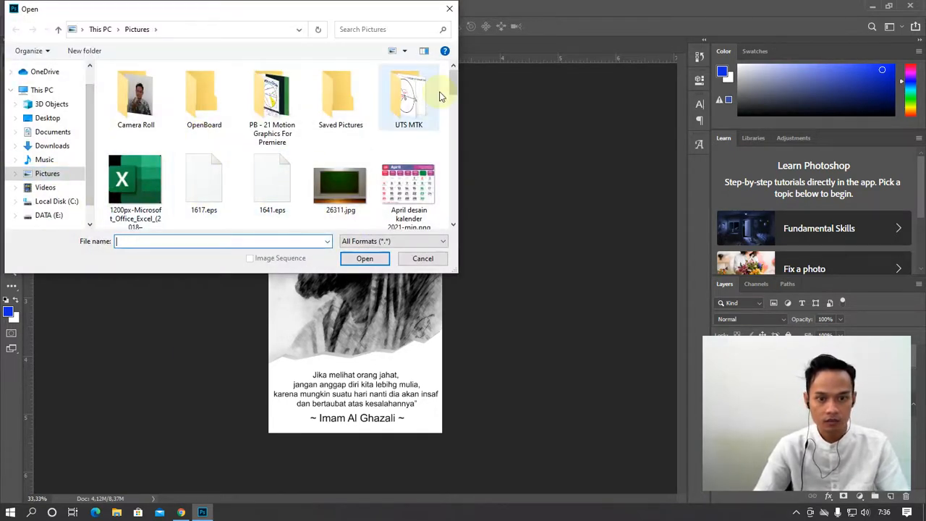
{"action": "mouse_move", "coordinate": [453, 85]}
{"action": "left_mouse_down"}
{"action": "mouse_move", "coordinate": [453, 218]}
{"action": "mouse_move", "coordinate": [443, 79]}
{"action": "left_mouse_up"}
{"action": "left_click", "coordinate": [450, 9]}
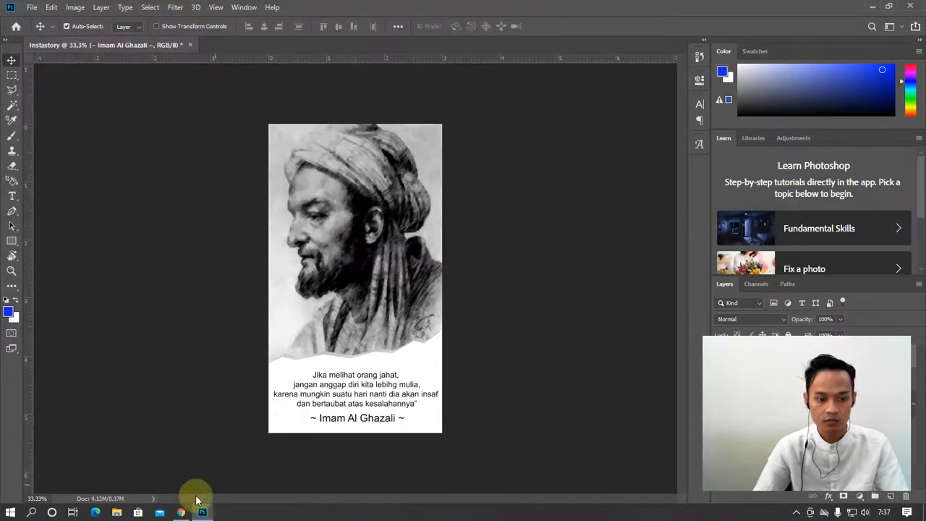
Search Google Images for 'logo instagram' and preview the first colourful logo result
{"action": "left_click", "coordinate": [182, 512]}
{"action": "left_click", "coordinate": [299, 9]}
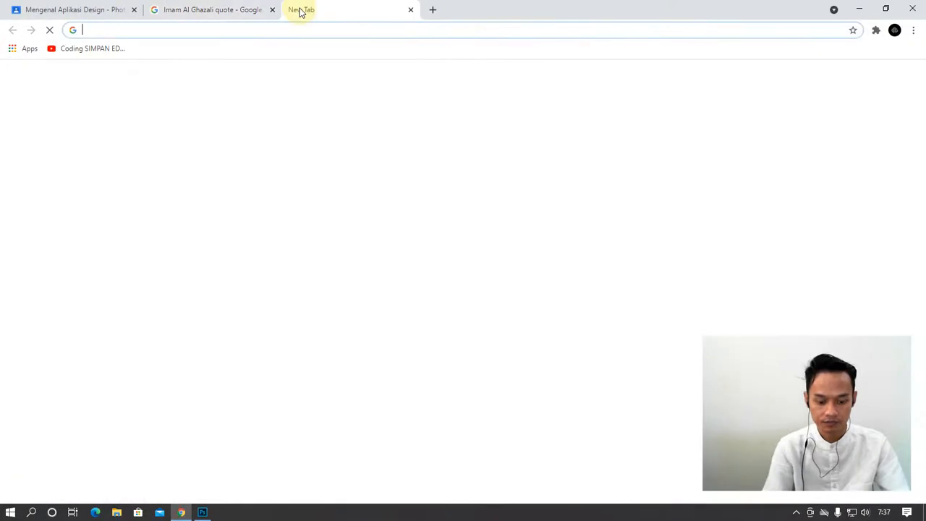
{"action": "type", "text": "logo instagra"}
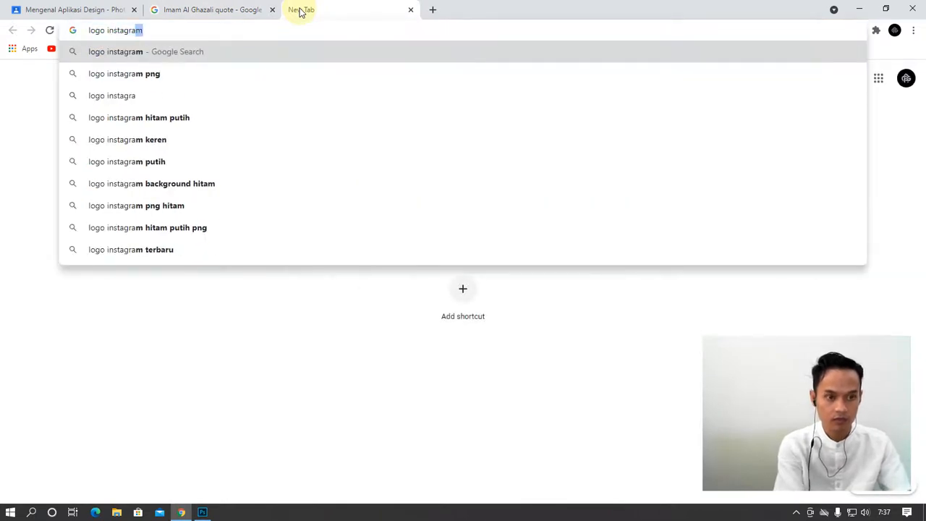
{"action": "type", "text": "m"}
{"action": "key", "text": "Return"}
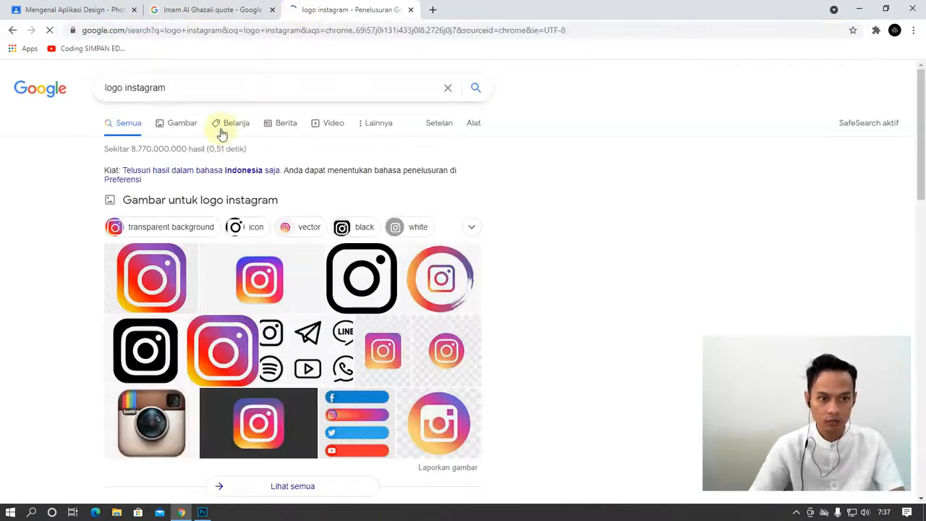
{"action": "left_click", "coordinate": [181, 123]}
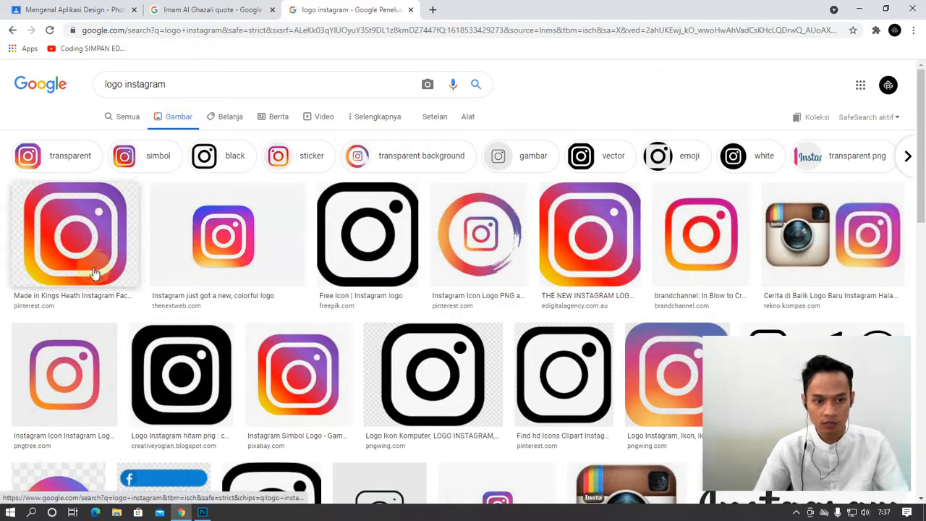
{"action": "left_click", "coordinate": [93, 259]}
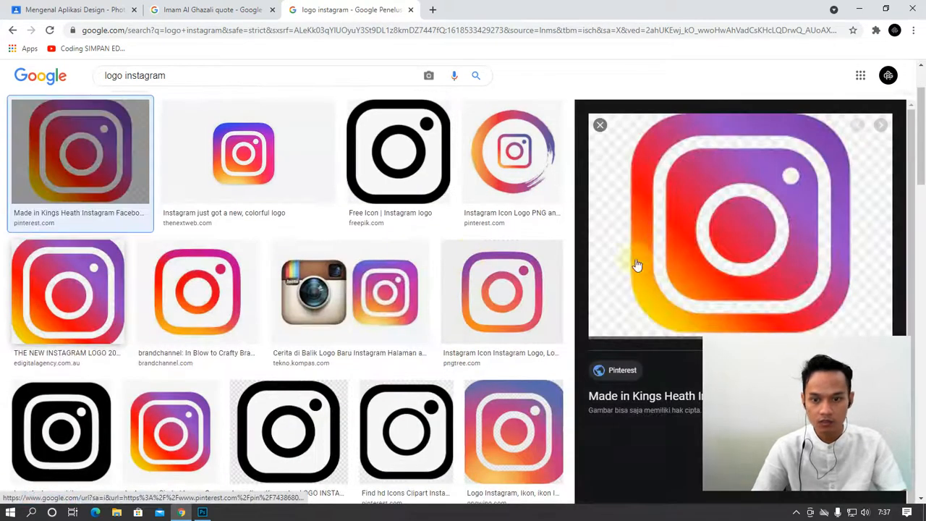
Open the full-size logo in a new tab and save it to Pictures as 'logo ig'
{"action": "right_click", "coordinate": [713, 232]}
{"action": "left_click", "coordinate": [760, 334]}
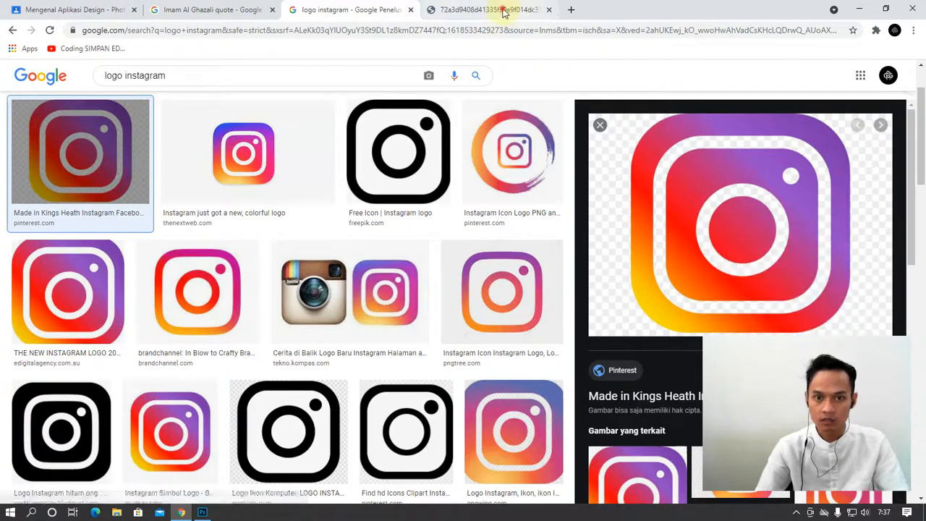
{"action": "left_click", "coordinate": [492, 10]}
{"action": "right_click", "coordinate": [411, 258]}
{"action": "left_click", "coordinate": [456, 269]}
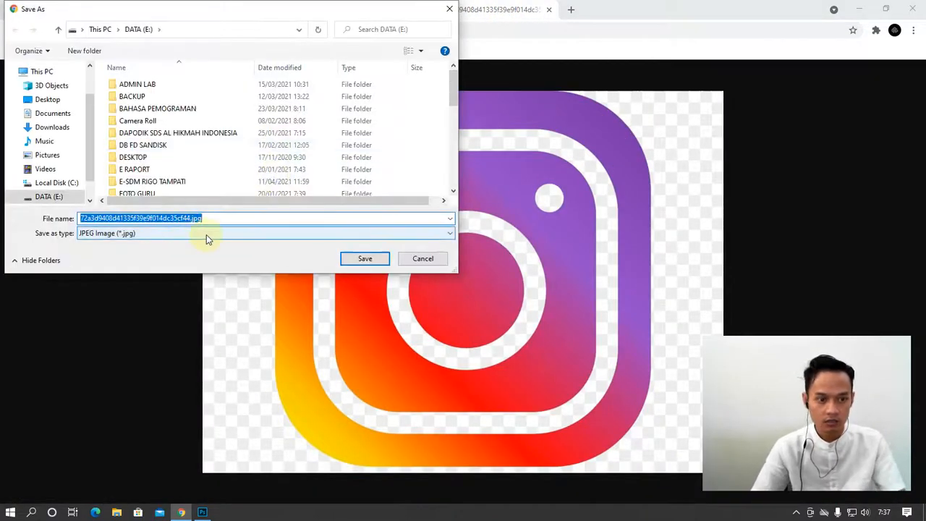
{"action": "type", "text": "logo ig"}
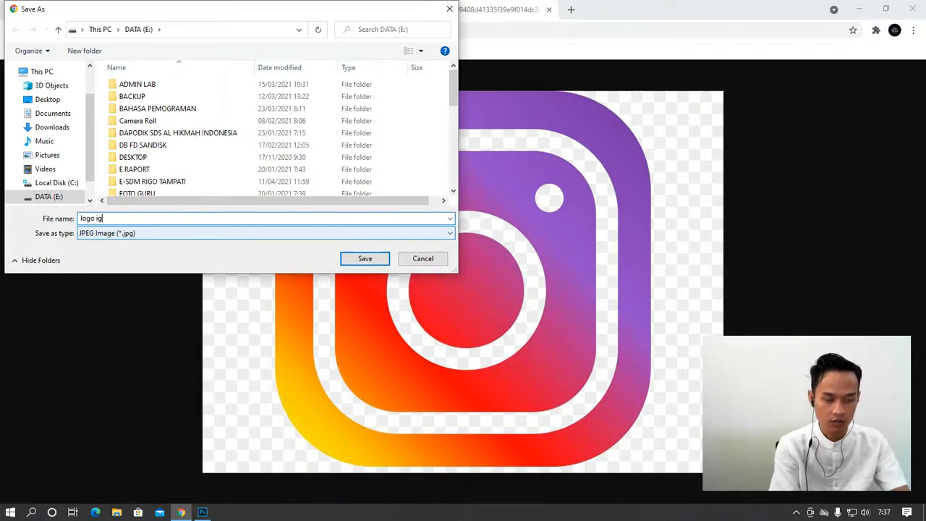
{"action": "left_click", "coordinate": [45, 155]}
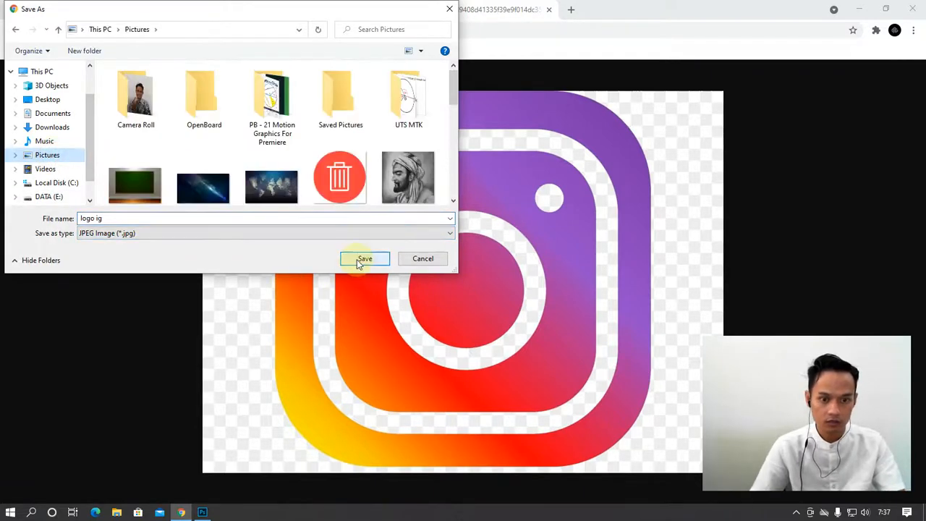
{"action": "left_click", "coordinate": [364, 259]}
{"action": "left_click", "coordinate": [202, 512]}
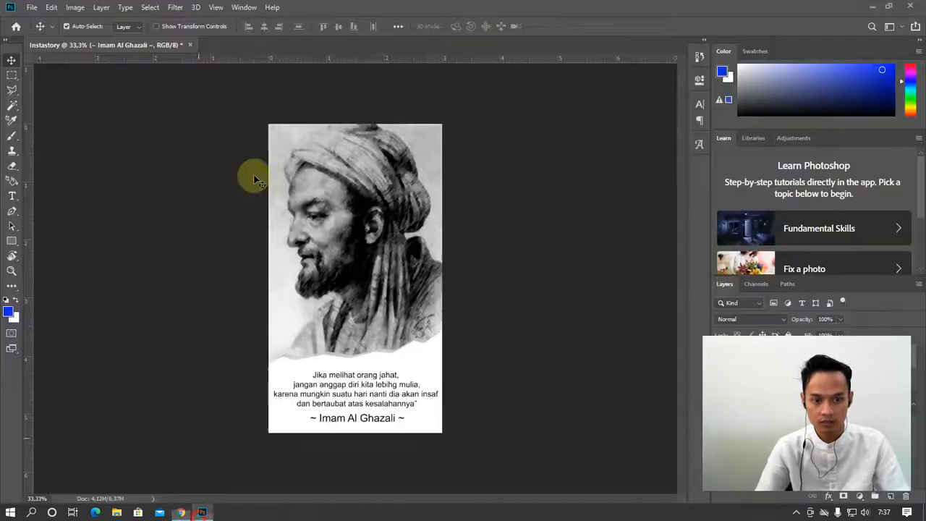
Open logo ig.jpg from Pictures and Magic Wand-select its checkered background
{"action": "left_click", "coordinate": [32, 8]}
{"action": "left_click", "coordinate": [43, 35]}
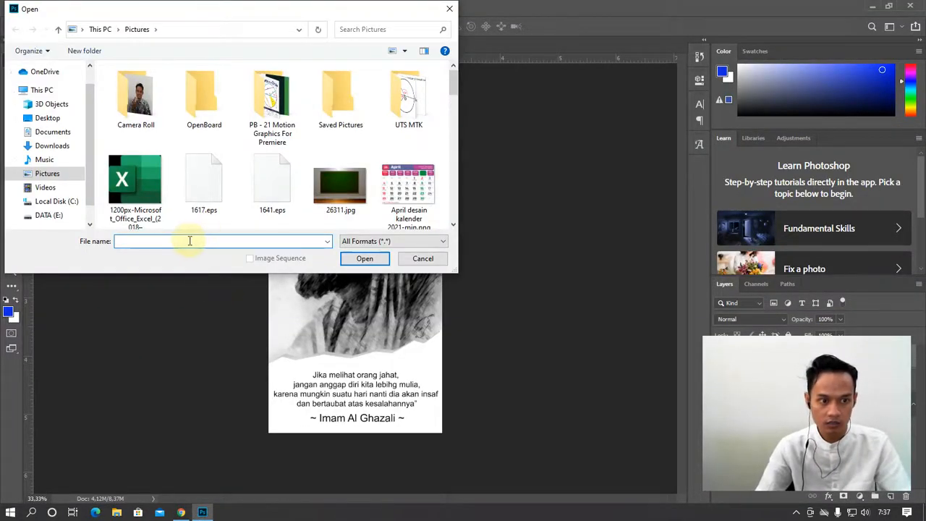
{"action": "type", "text": "log"}
{"action": "key", "text": "Down"}
{"action": "key", "text": "Down"}
{"action": "key", "text": "Down"}
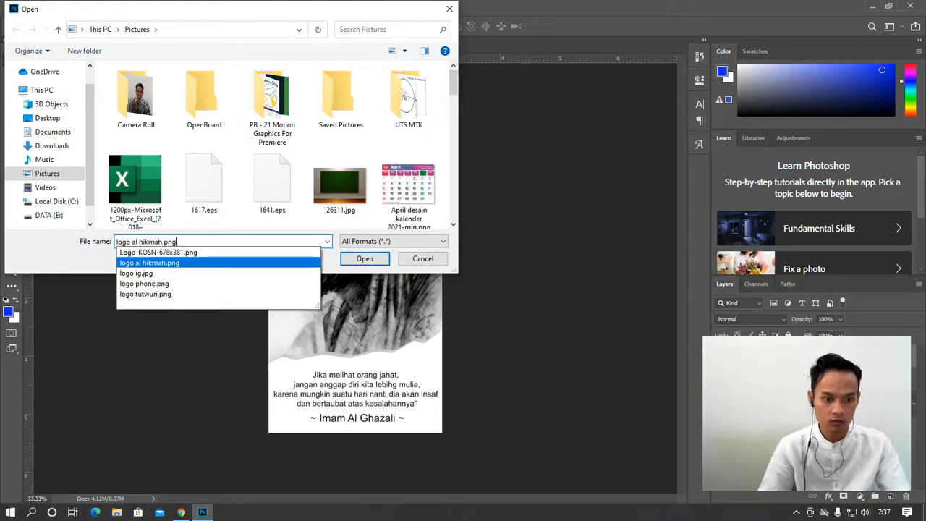
{"action": "key", "text": "Return"}
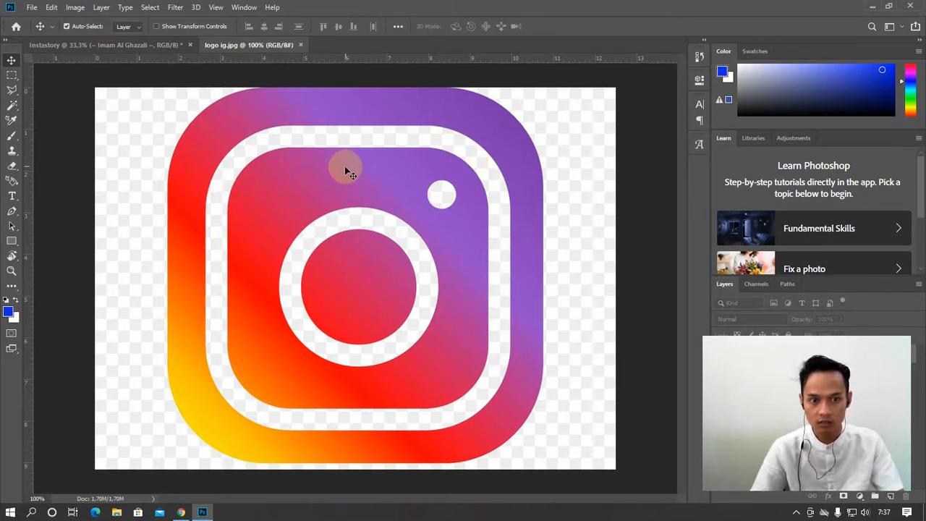
{"action": "left_click", "coordinate": [14, 108]}
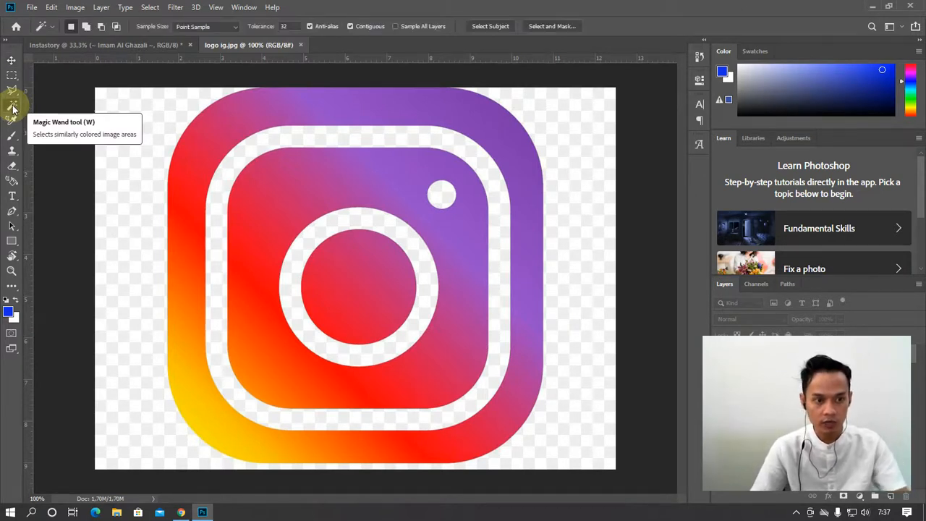
{"action": "left_click", "coordinate": [144, 129]}
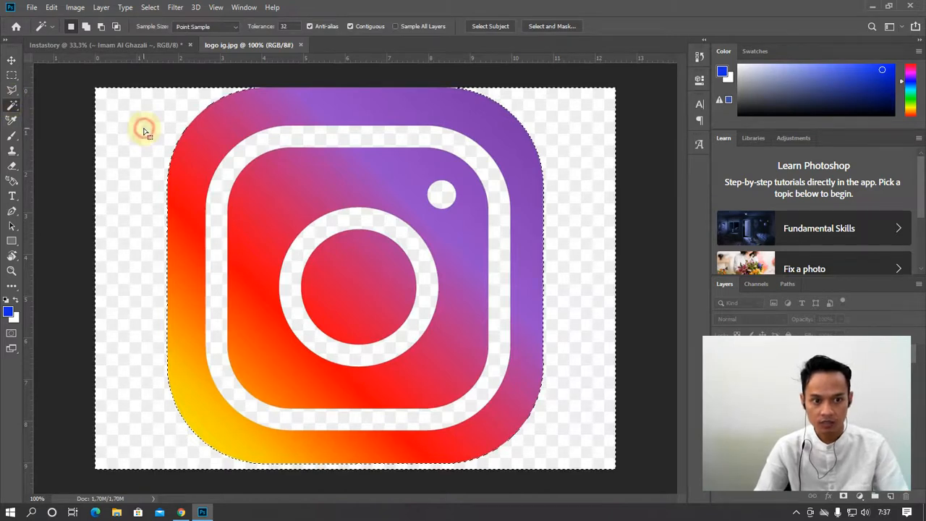
Add the white outer ring, small dot and lens ring to the selection
{"action": "left_click", "coordinate": [272, 144], "text": "shift"}
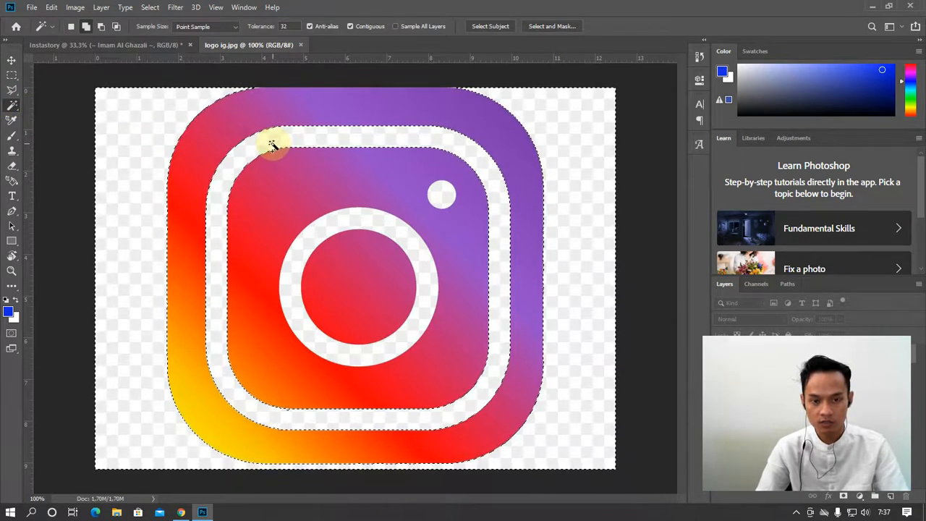
{"action": "left_click", "coordinate": [440, 194], "text": "shift"}
{"action": "left_click", "coordinate": [386, 228], "text": "shift"}
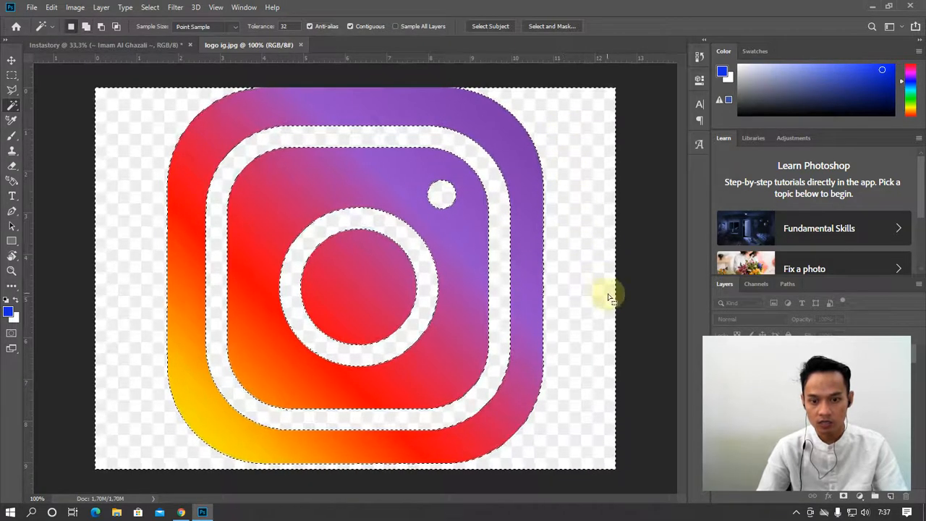
Cancel the Fill dialog and convert the locked Background into Layer 0
{"action": "key", "text": "shift+F5"}
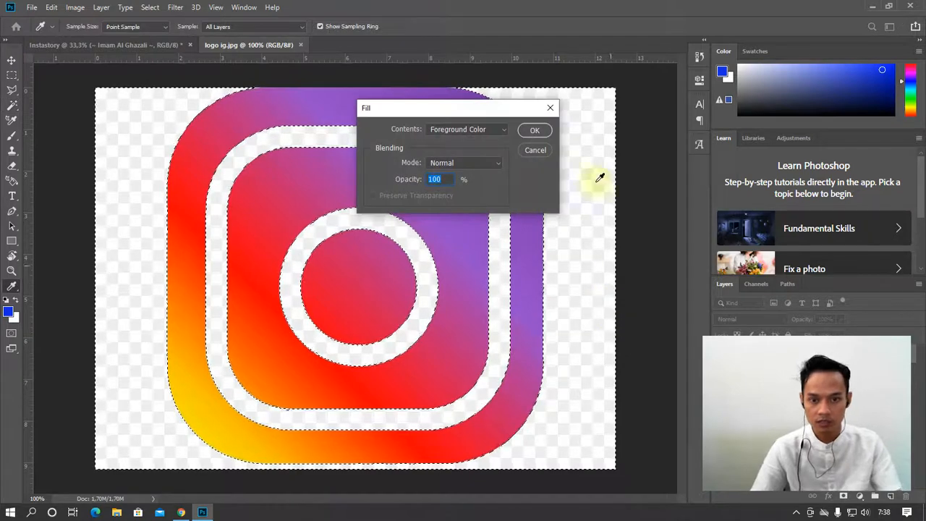
{"action": "left_click", "coordinate": [536, 150]}
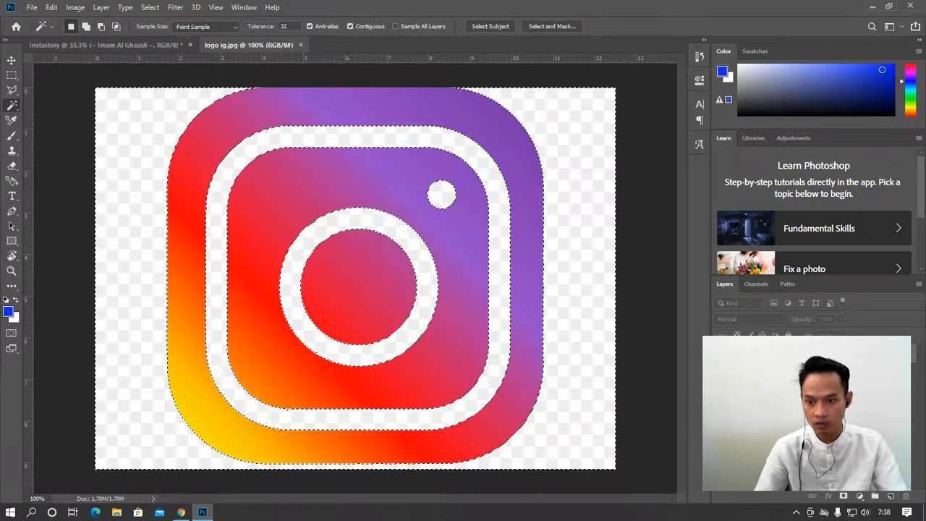
{"action": "double_click", "coordinate": [792, 354]}
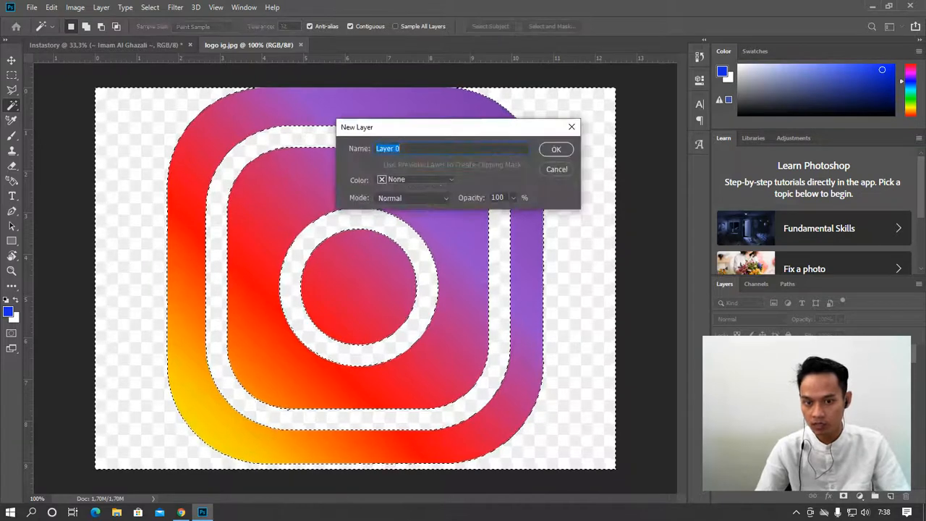
{"action": "key", "text": "Return"}
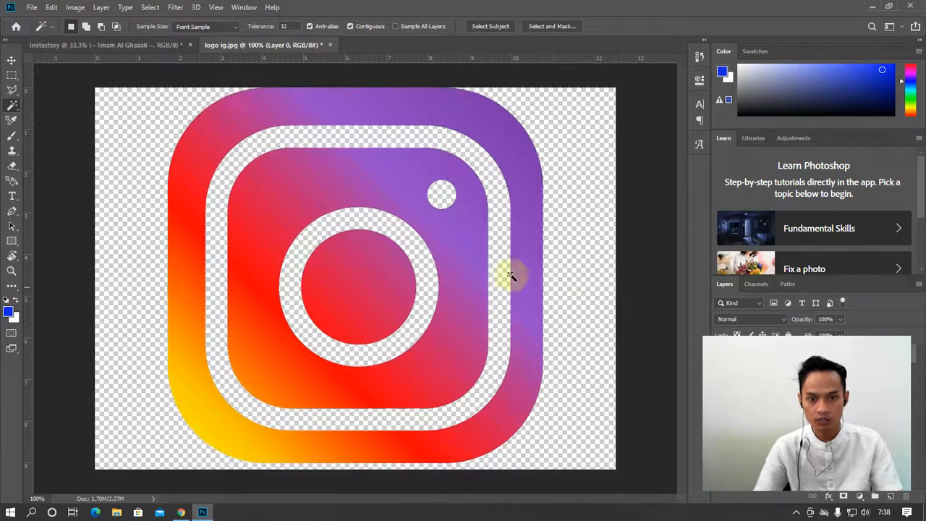
Drag the logo layer into the Instastory design and close logo ig.jpg without saving
{"action": "left_click_drag", "start_coordinate": [311, 46], "coordinate": [539, 165]}
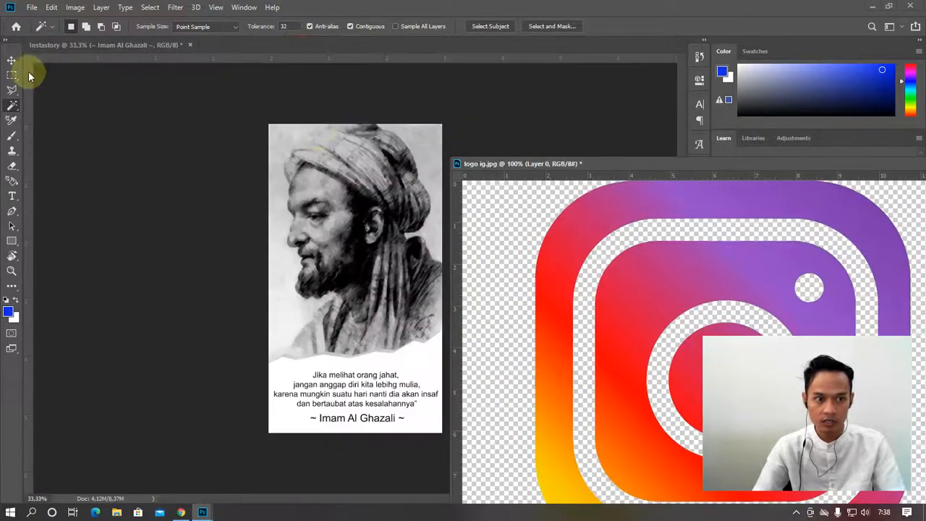
{"action": "left_click", "coordinate": [12, 59]}
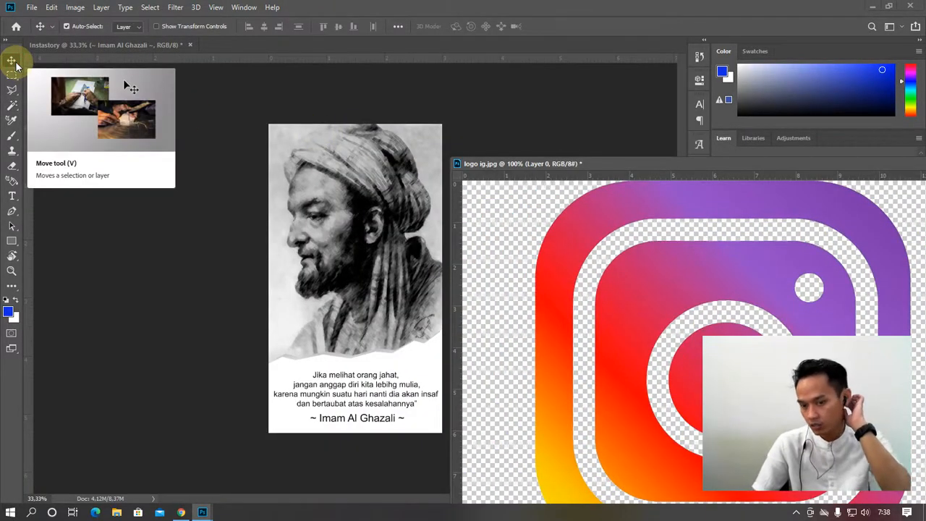
{"action": "left_click_drag", "start_coordinate": [643, 284], "coordinate": [394, 270]}
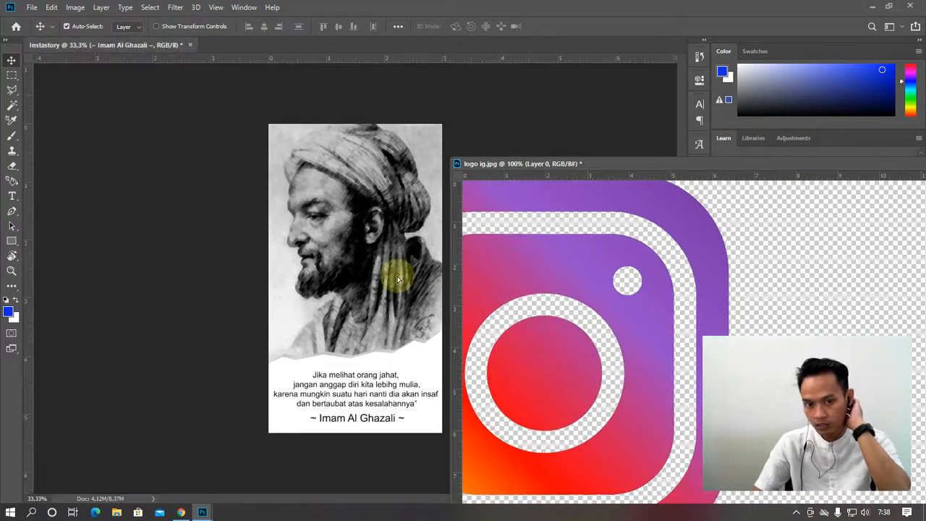
{"action": "left_click_drag", "start_coordinate": [893, 165], "coordinate": [740, 177]}
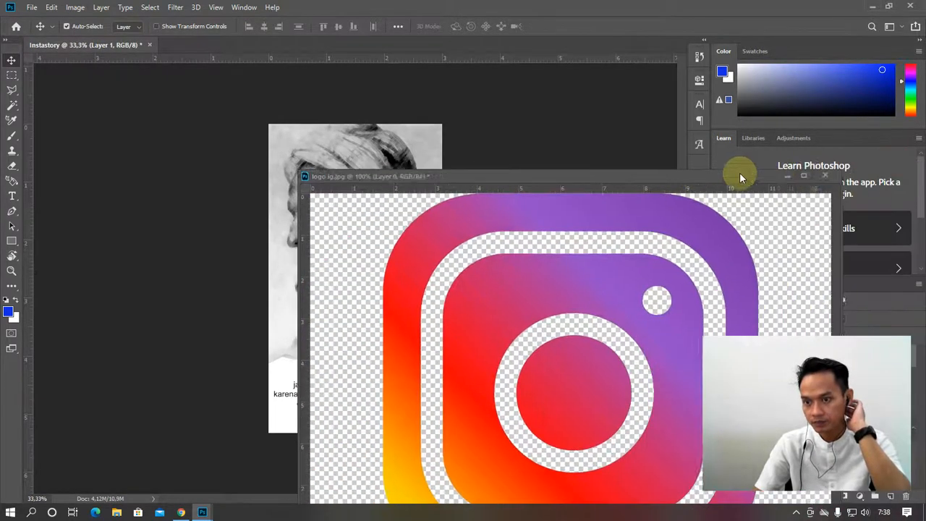
{"action": "left_click", "coordinate": [826, 177]}
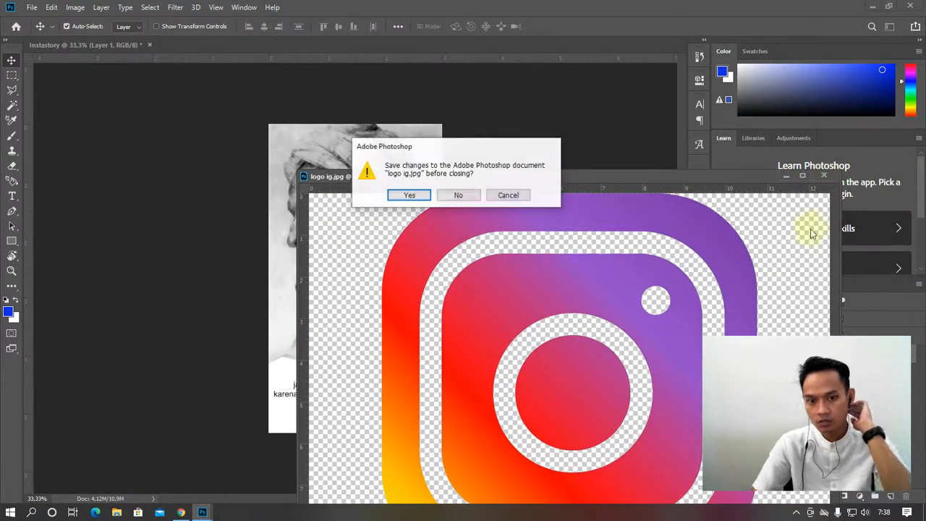
{"action": "left_click", "coordinate": [466, 196]}
Place the Instagram logo over the portrait and scale it to about half size
{"action": "left_click_drag", "start_coordinate": [383, 286], "coordinate": [345, 227]}
{"action": "key", "text": "ctrl+t"}
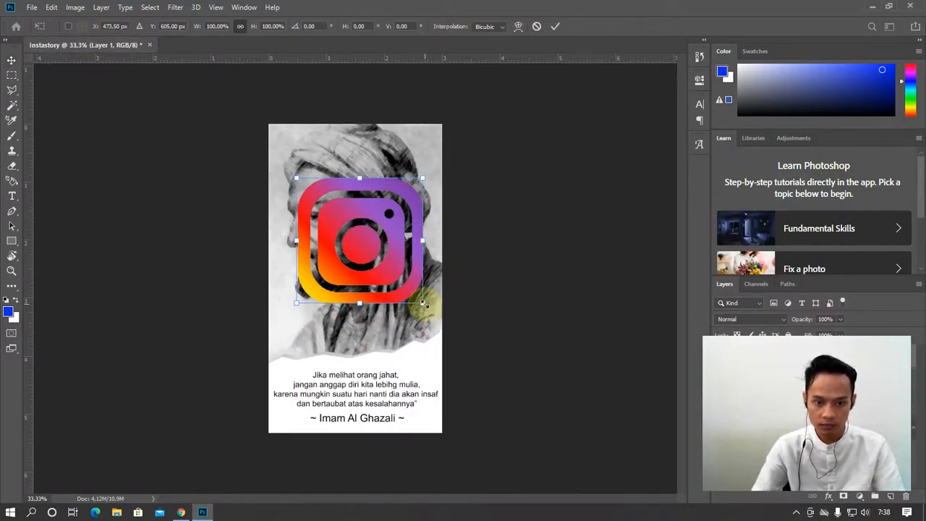
{"action": "left_click_drag", "start_coordinate": [425, 296], "coordinate": [337, 207]}
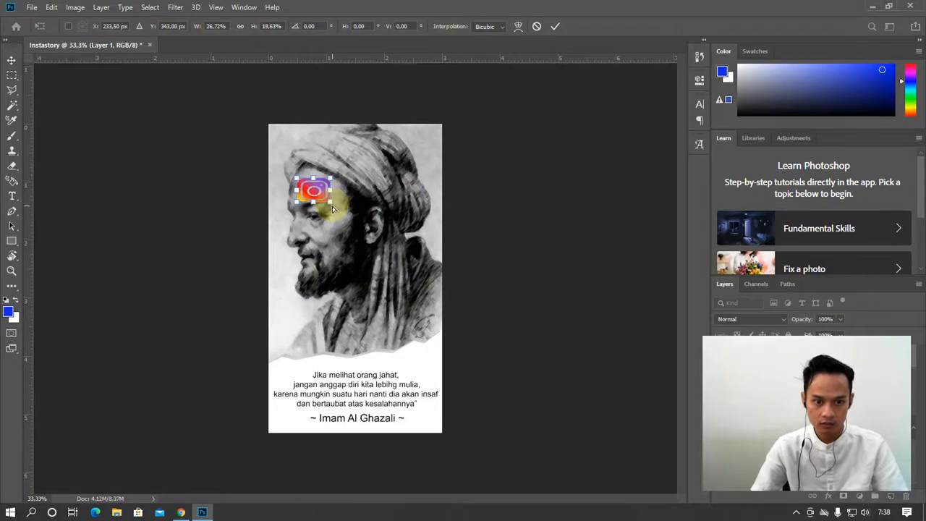
{"action": "key", "text": "ctrl+z"}
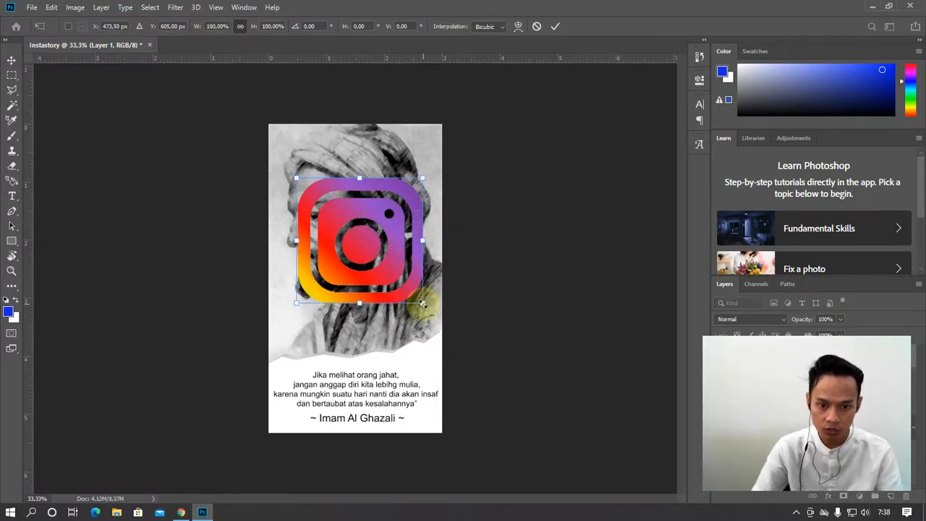
{"action": "left_click_drag", "start_coordinate": [422, 302], "coordinate": [330, 154]}
{"action": "key", "text": "Return"}
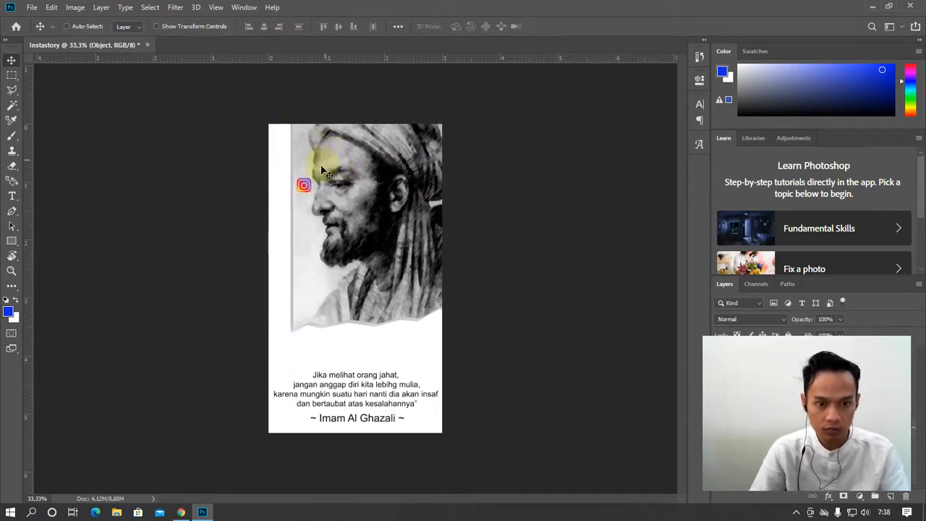
Undo the accidental portrait shift and move the logo into the top-left corner
{"action": "key", "text": "ctrl+z"}
{"action": "left_click_drag", "start_coordinate": [307, 190], "coordinate": [282, 138]}
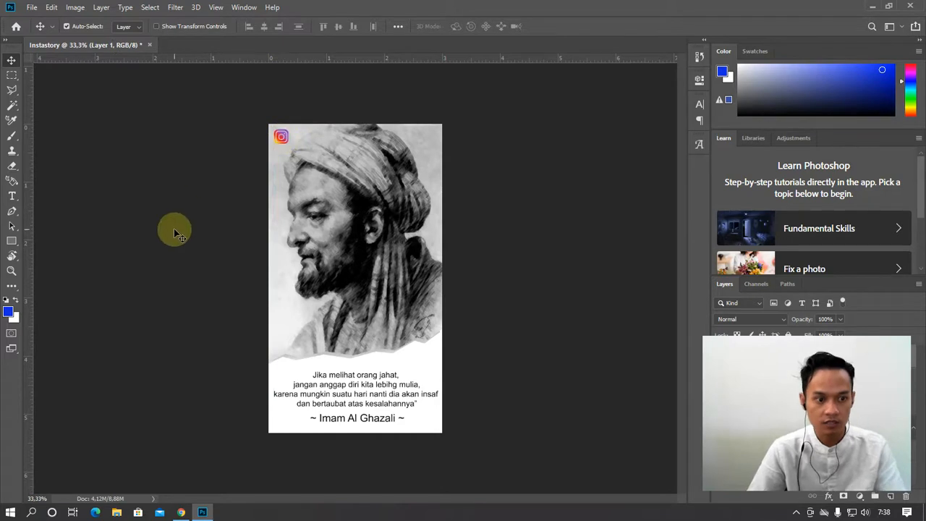
{"action": "left_click", "coordinate": [181, 513]}
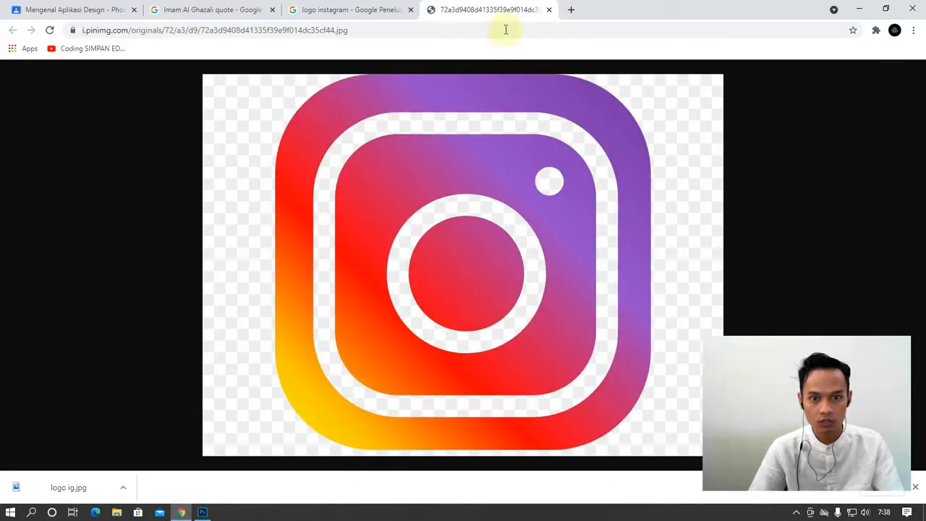
Search the web for 'dafont' and open the DaFont website
{"action": "left_click", "coordinate": [413, 30]}
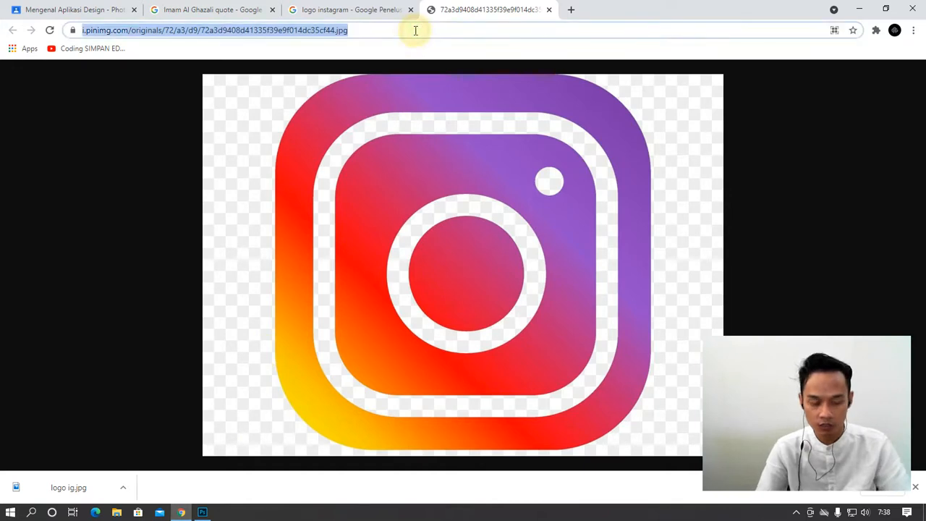
{"action": "type", "text": "daf"}
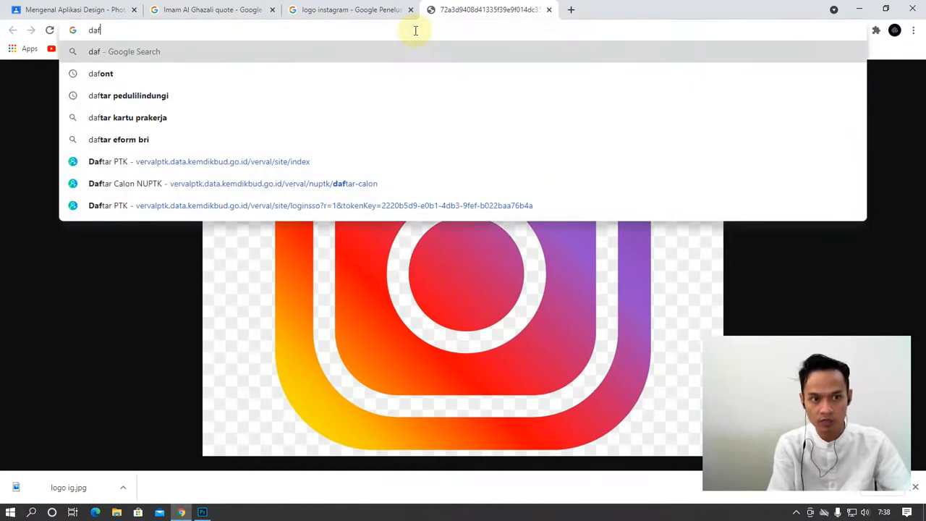
{"action": "type", "text": "ont"}
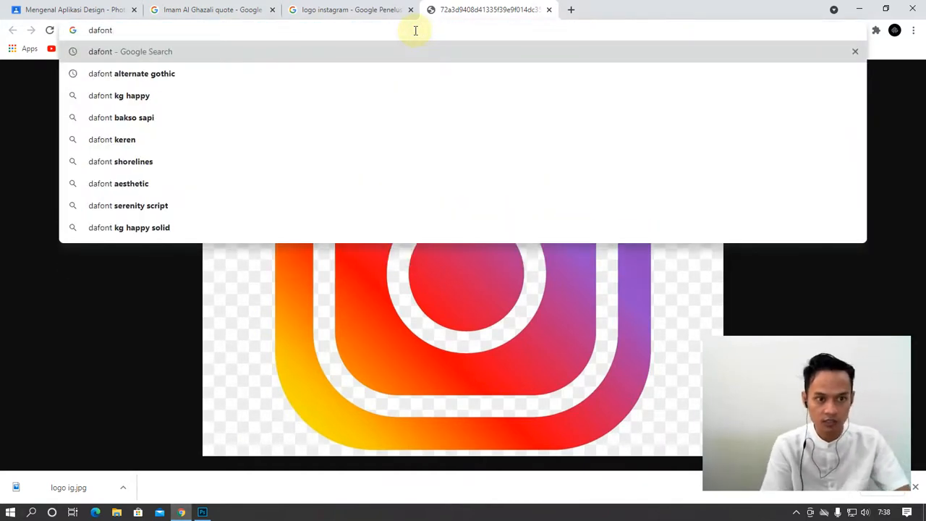
{"action": "key", "text": "Return"}
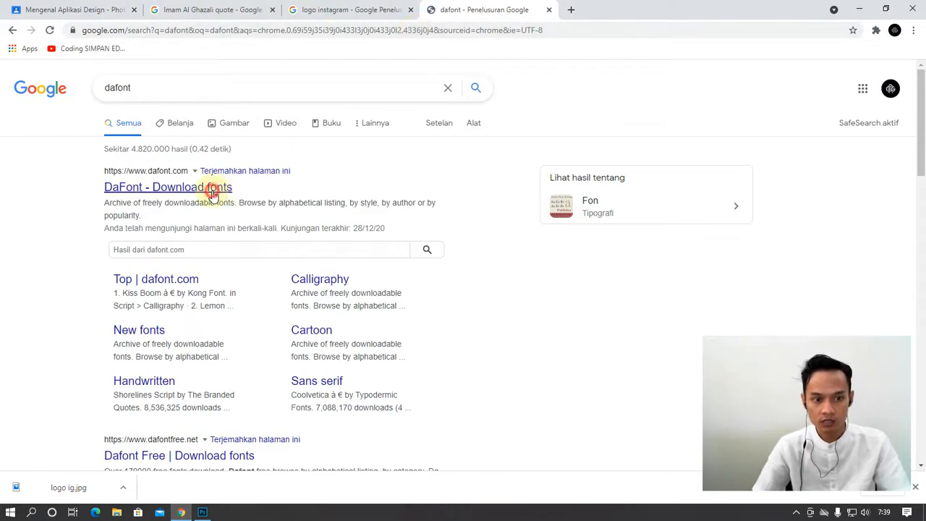
{"action": "left_click", "coordinate": [212, 190]}
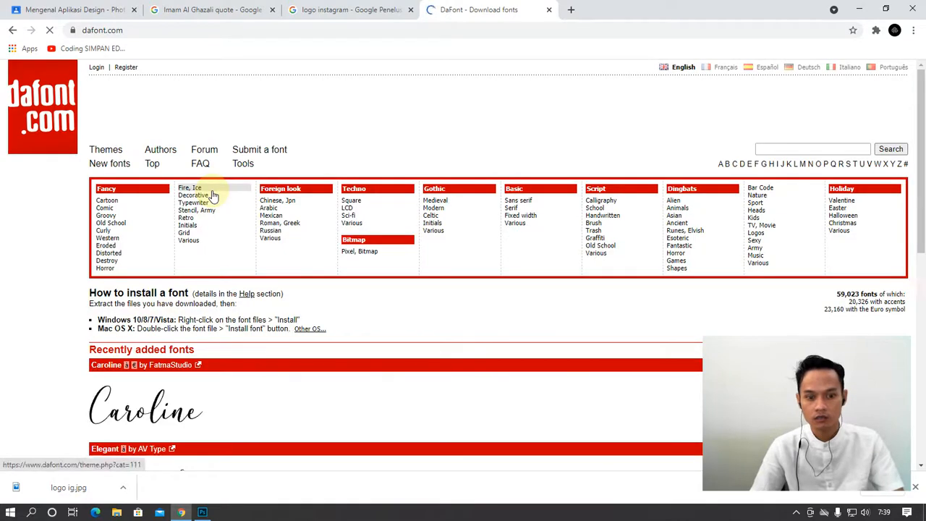
{"action": "scroll", "coordinate": [369, 356], "scroll_direction": "down", "scroll_amount": 4}
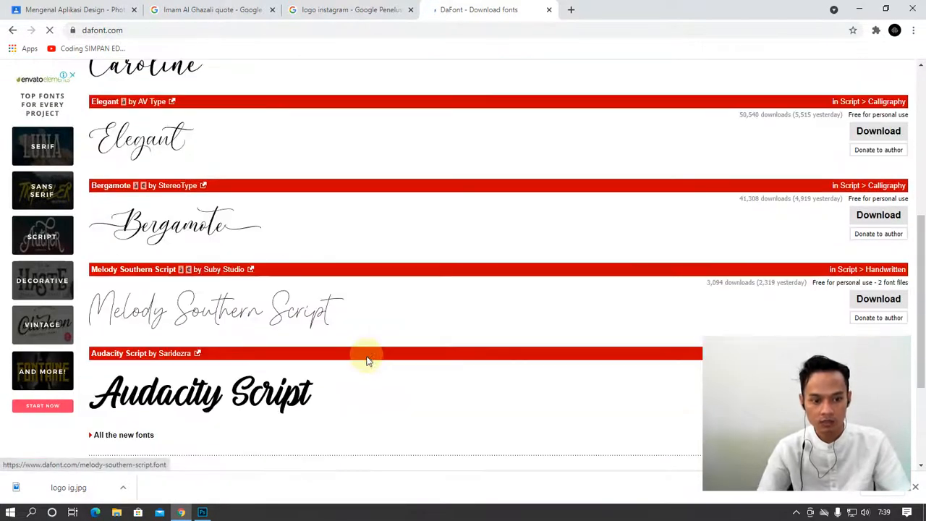
{"action": "scroll", "coordinate": [361, 358], "scroll_direction": "up", "scroll_amount": 5}
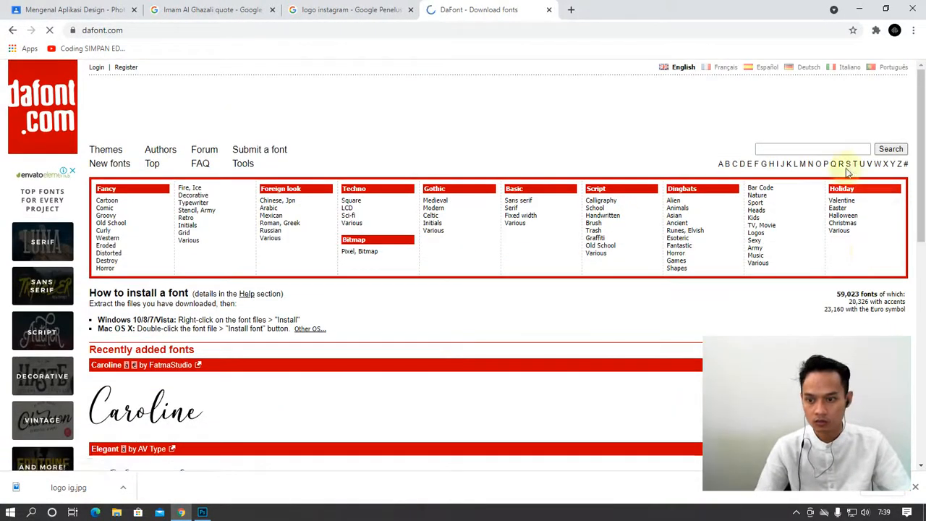
Search DaFont for 'cabo' fonts and browse the results
{"action": "left_click", "coordinate": [786, 150]}
{"action": "type", "text": "cabo"}
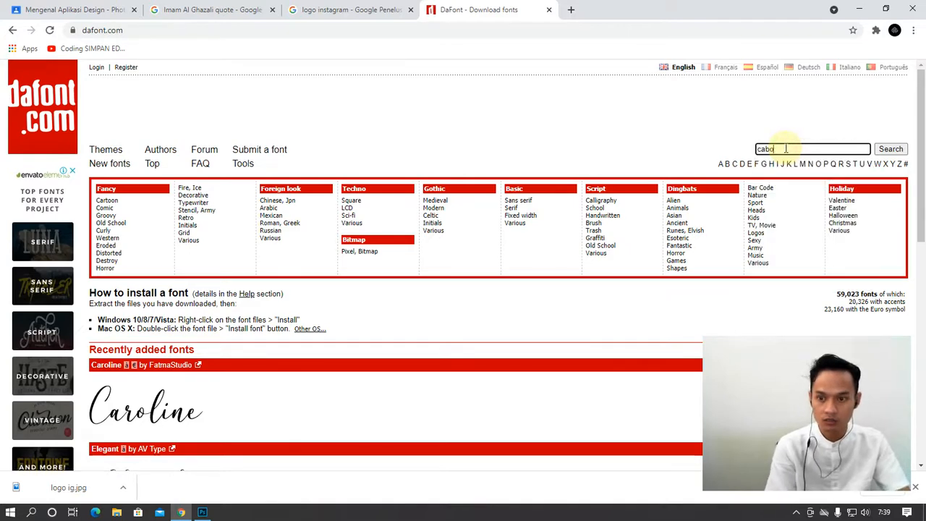
{"action": "key", "text": "Return"}
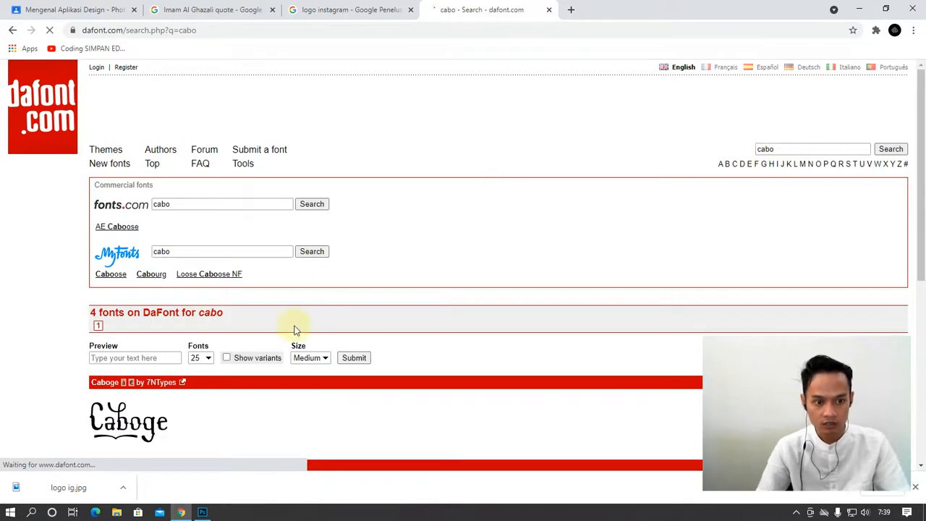
{"action": "scroll", "coordinate": [286, 384], "scroll_direction": "down", "scroll_amount": 3}
{"action": "scroll", "coordinate": [257, 322], "scroll_direction": "down", "scroll_amount": 2}
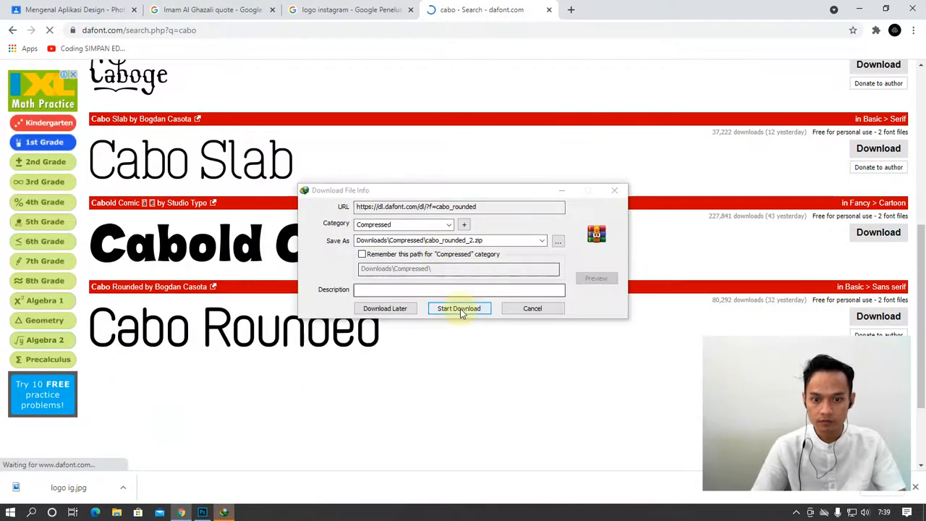
Download cabo_rounded_2.zip and open it in WinRAR
{"action": "left_click", "coordinate": [459, 308]}
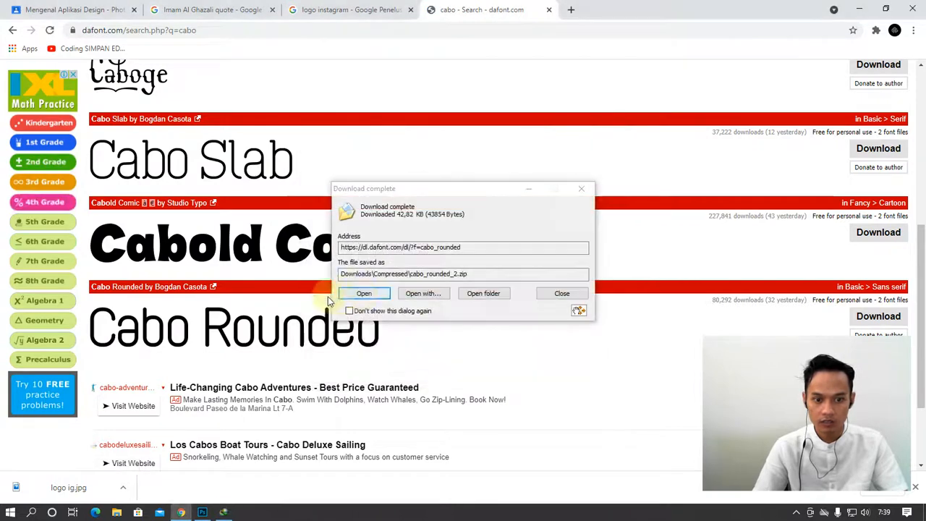
{"action": "left_click", "coordinate": [361, 292]}
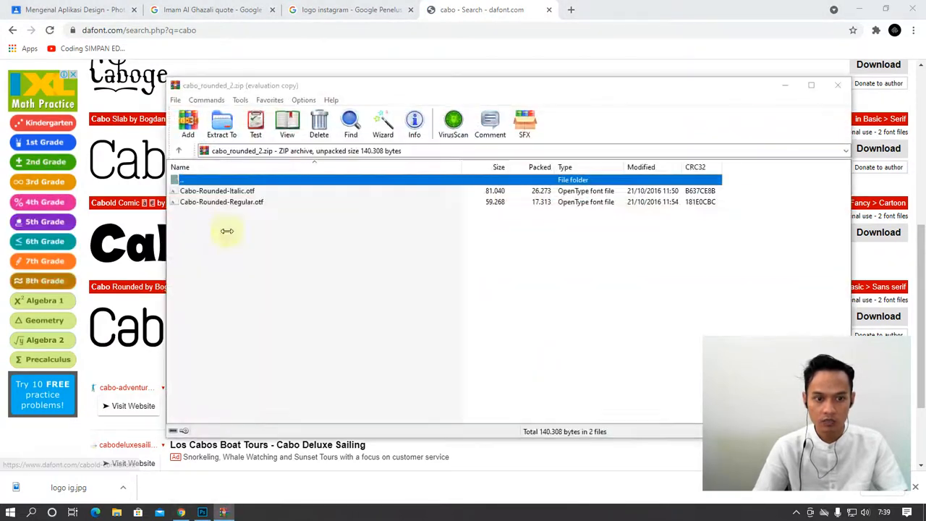
{"action": "double_click", "coordinate": [199, 201]}
{"action": "left_click", "coordinate": [681, 65]}
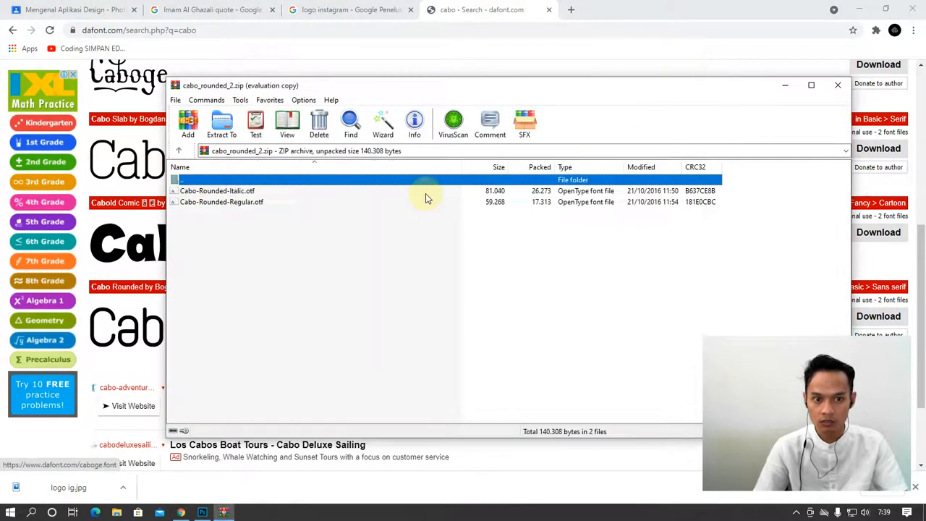
Install Cabo-Rounded-Regular.otf, keeping the existing copy, then return to Photoshop
{"action": "left_click", "coordinate": [215, 203]}
{"action": "double_click", "coordinate": [215, 203]}
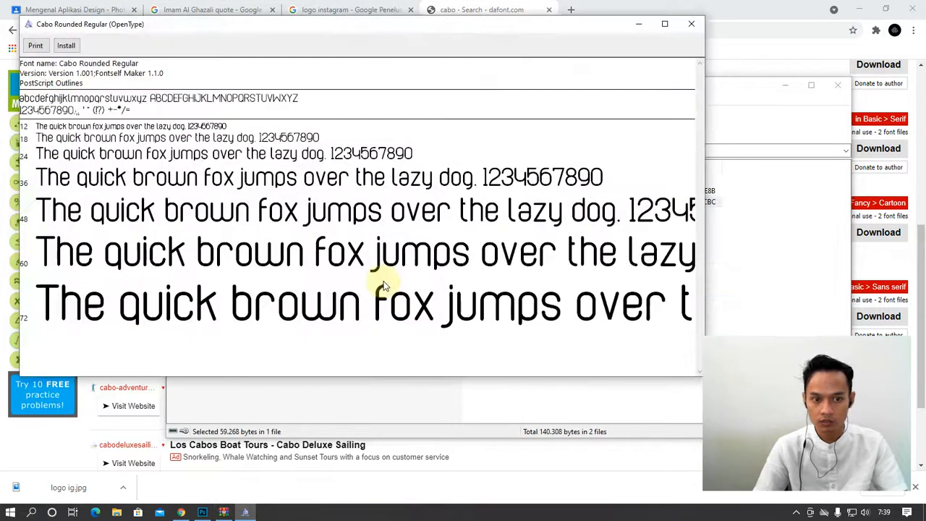
{"action": "left_click", "coordinate": [73, 46]}
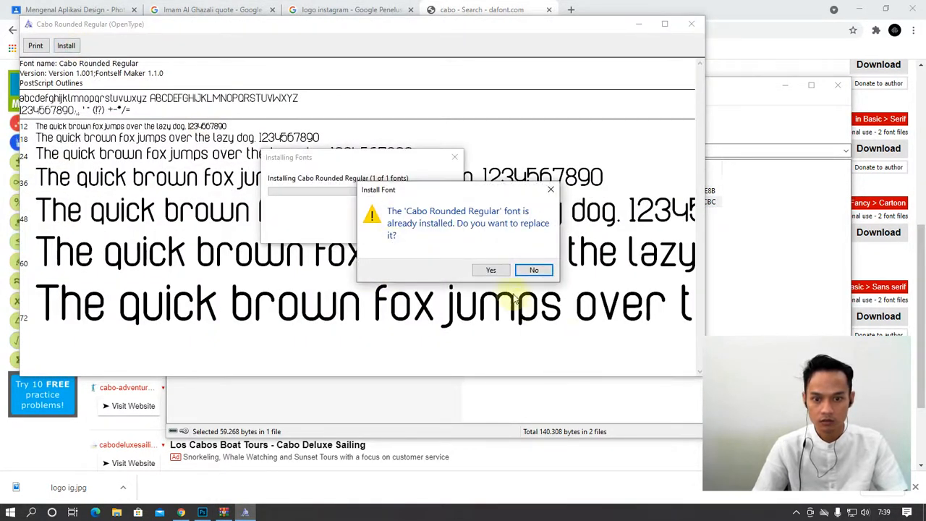
{"action": "left_click", "coordinate": [533, 270]}
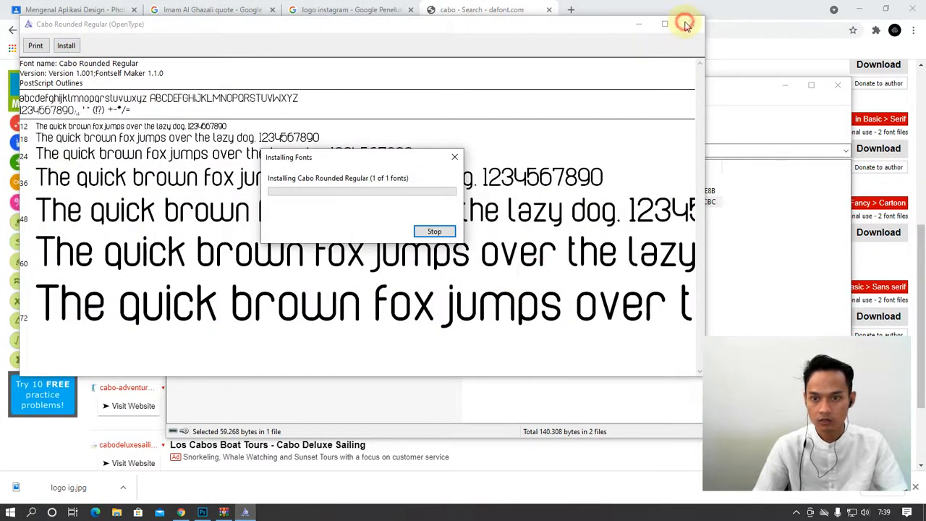
{"action": "left_click", "coordinate": [439, 235]}
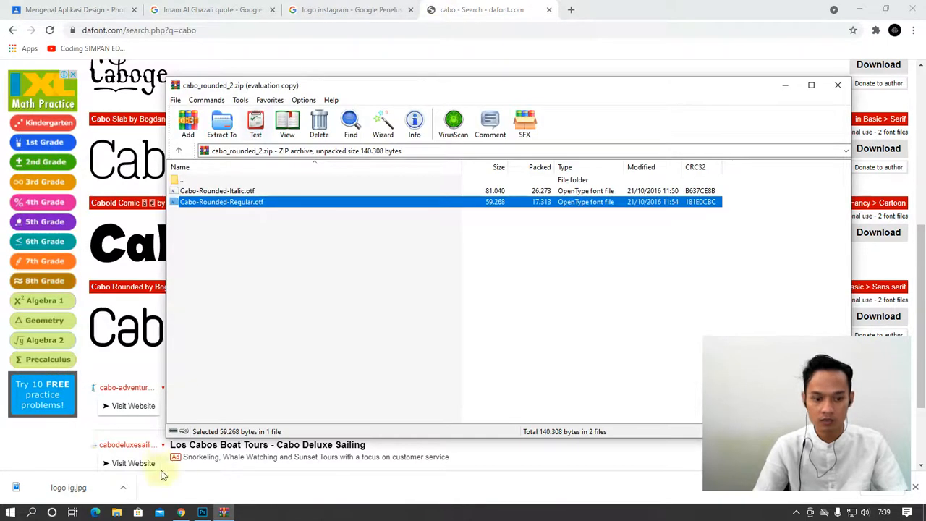
{"action": "left_click", "coordinate": [202, 512]}
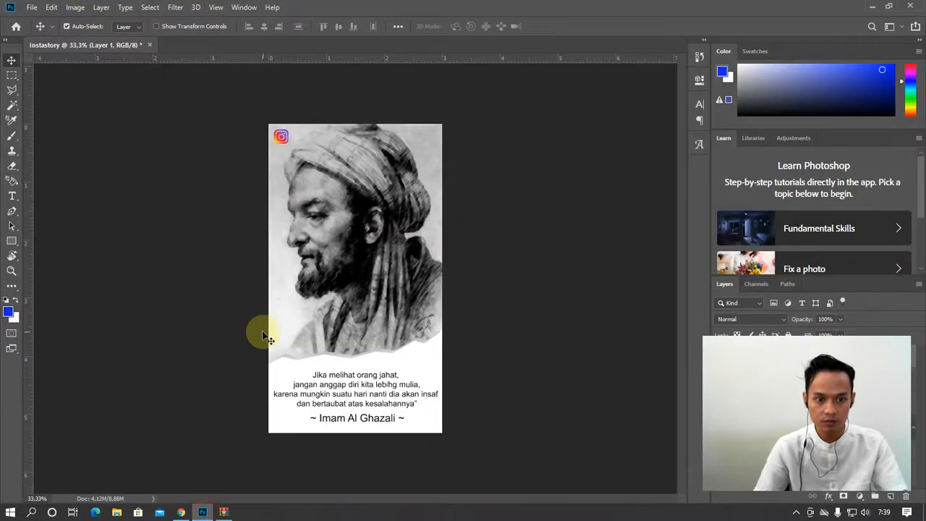
Type the Instagram handle on the canvas and set it in Cabo Rounded Regular
{"action": "left_click", "coordinate": [13, 198]}
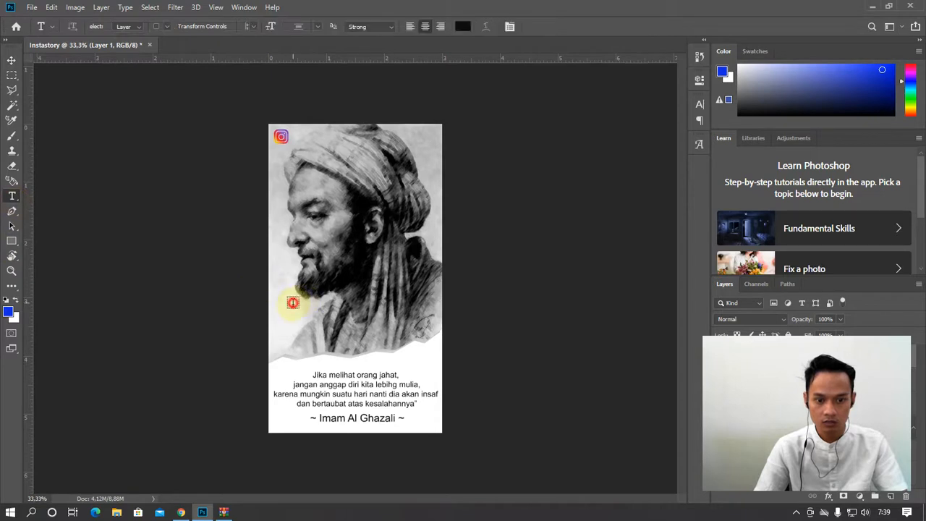
{"action": "left_click", "coordinate": [294, 302]}
{"action": "type", "text": "@"}
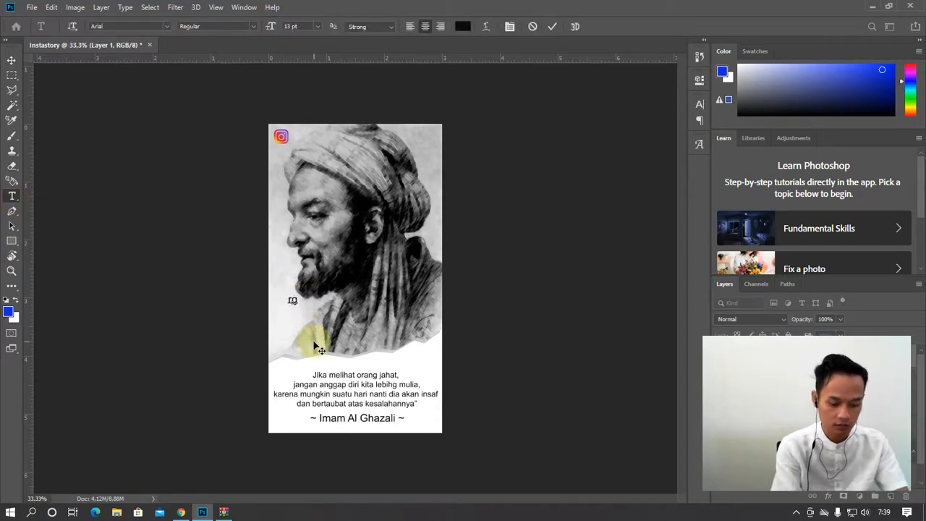
{"action": "type", "text": "gtampal"}
{"action": "key", "text": "ctrl+a"}
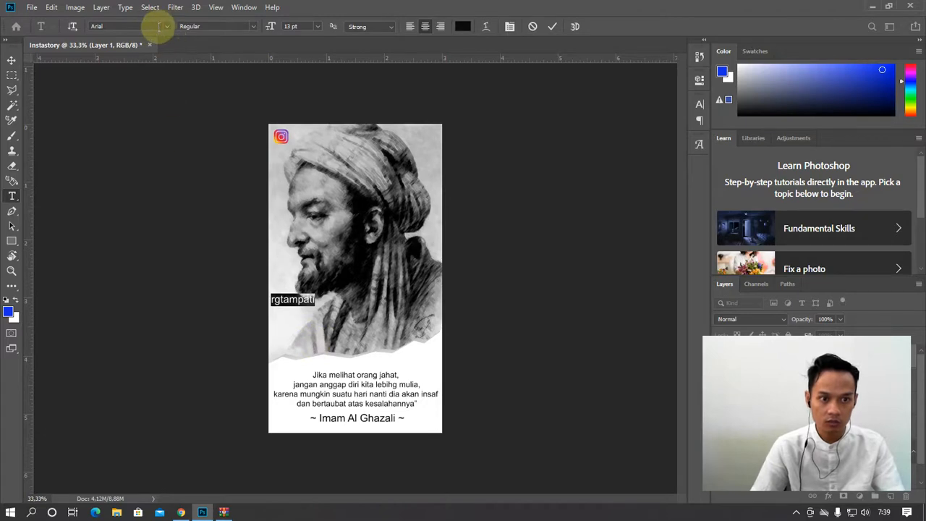
{"action": "type", "text": "cab"}
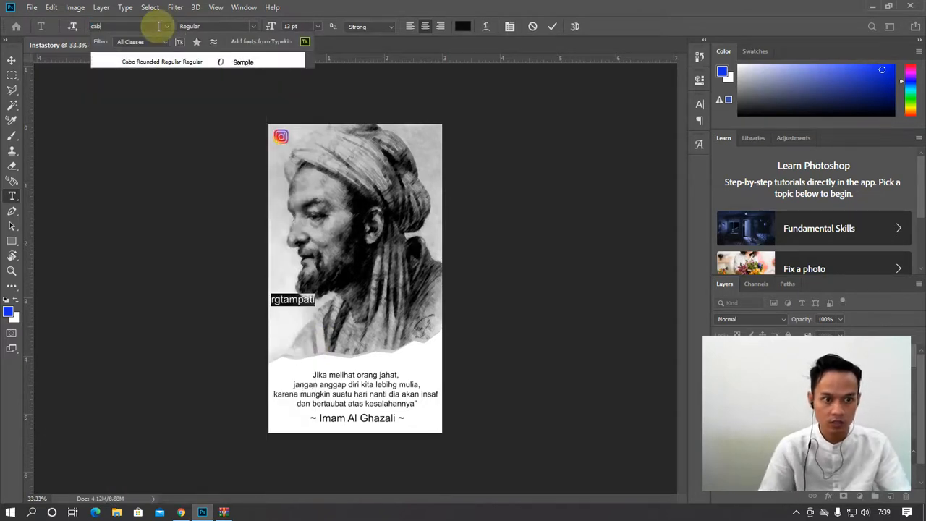
{"action": "left_click", "coordinate": [161, 62]}
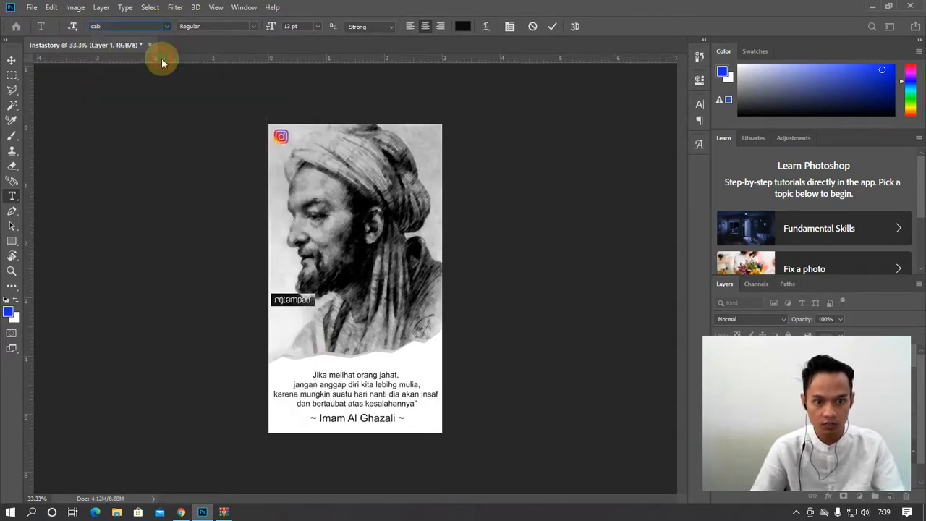
Move the handle beside the logo at top-left and scale it to 128%
{"action": "left_click", "coordinate": [12, 62]}
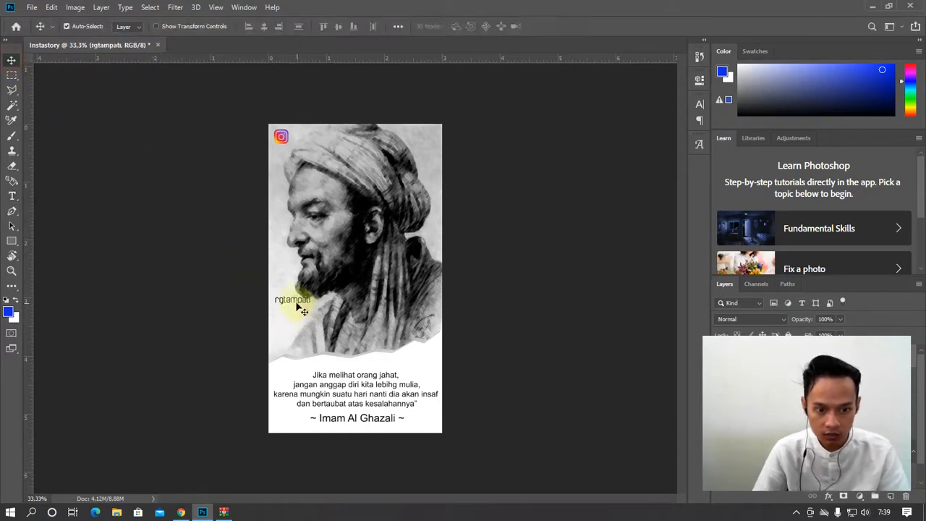
{"action": "left_click_drag", "start_coordinate": [302, 300], "coordinate": [337, 148]}
{"action": "key", "text": "ctrl+t"}
{"action": "key", "text": "Return"}
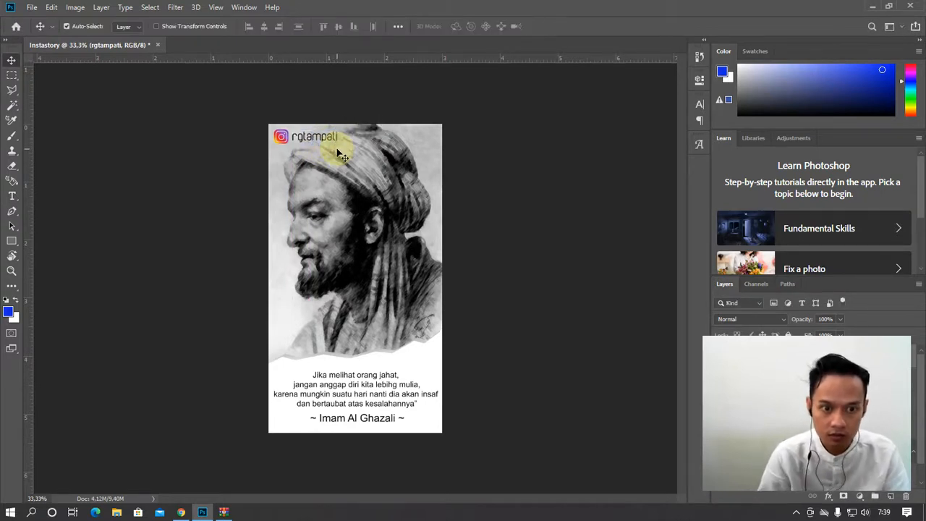